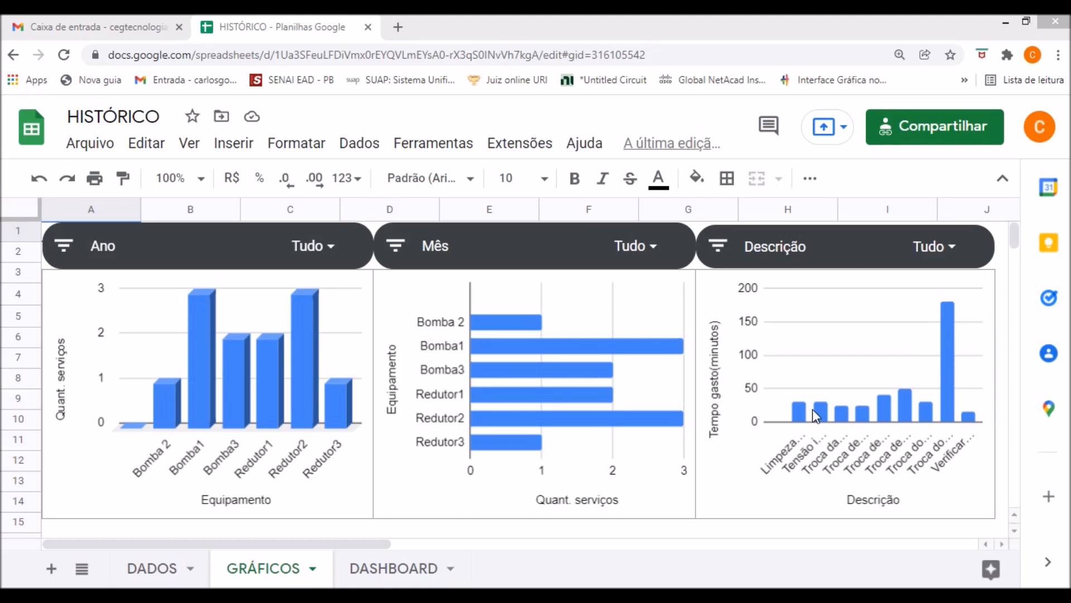
Exclude 2020 from the Ano filter control on the GRÁFICOS sheet.
{"action": "left_click", "coordinate": [62, 246]}
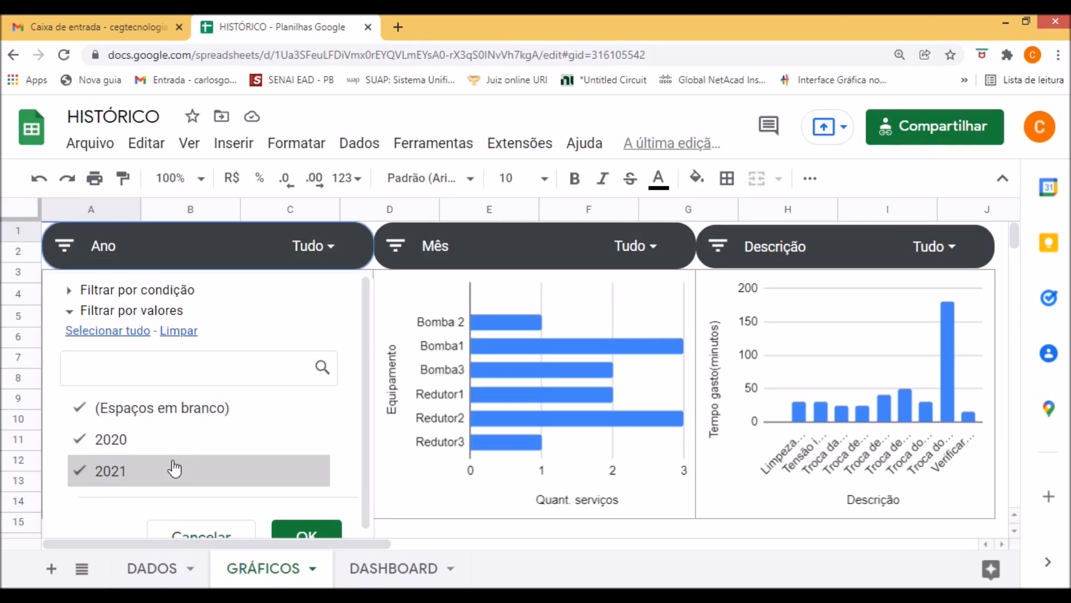
{"action": "left_click", "coordinate": [117, 447]}
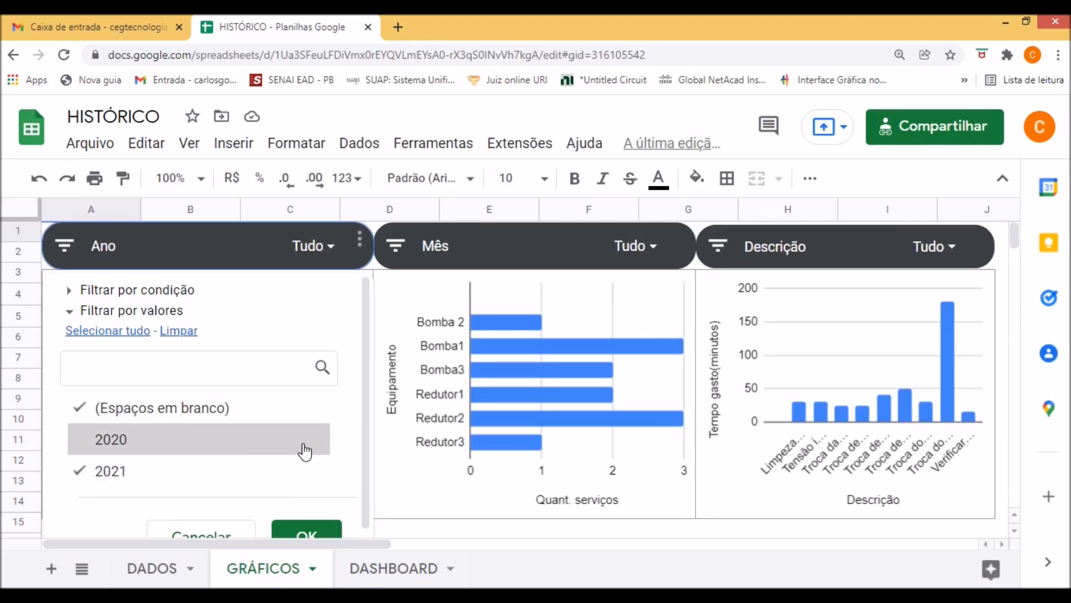
{"action": "left_click", "coordinate": [318, 532]}
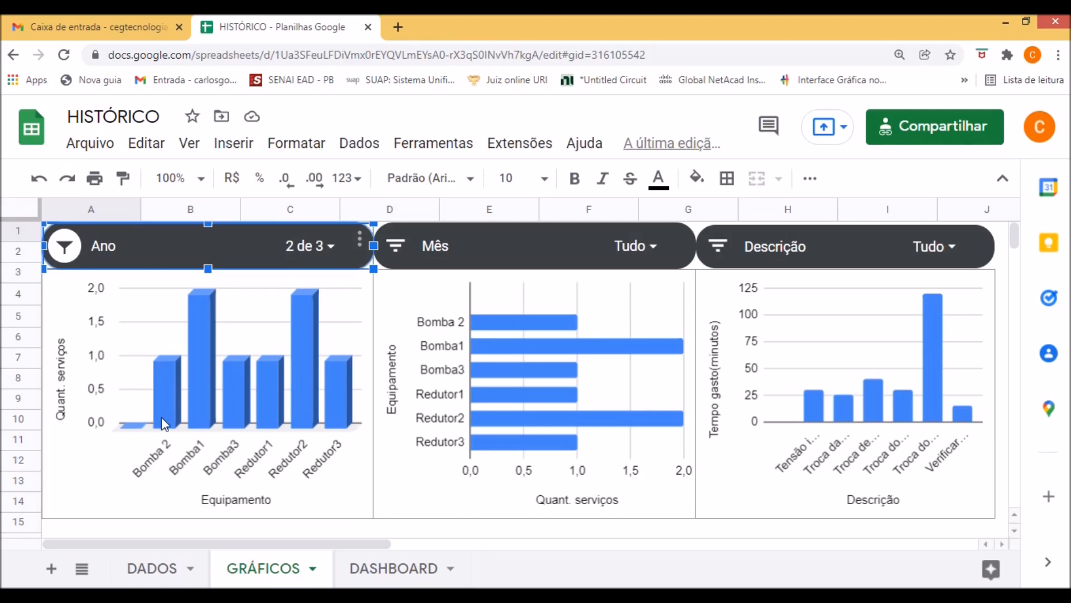
Exclude months 3, 4, 5 and 11 from the Mês filter control, keeping 10 and the blanks.
{"action": "left_click", "coordinate": [398, 247]}
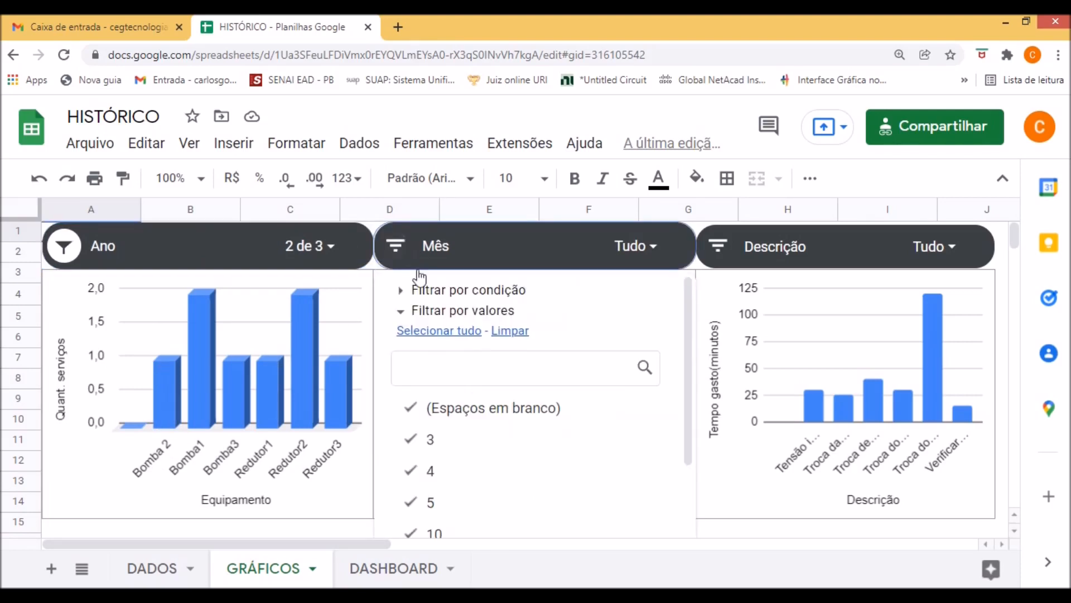
{"action": "scroll", "coordinate": [491, 435], "scroll_direction": "down", "scroll_amount": 2}
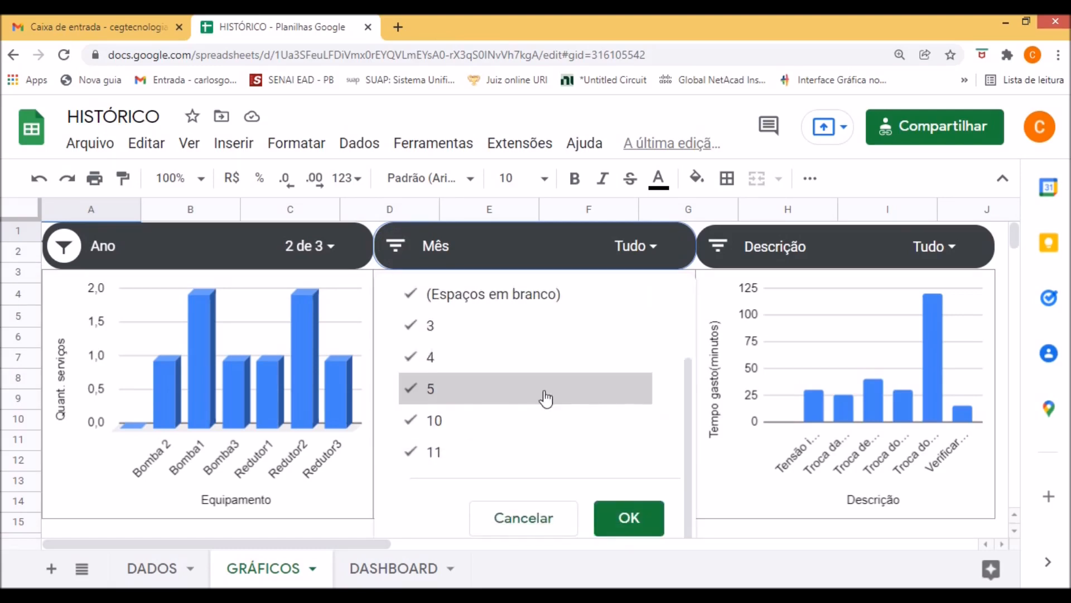
{"action": "scroll", "coordinate": [530, 413], "scroll_direction": "up", "scroll_amount": 3}
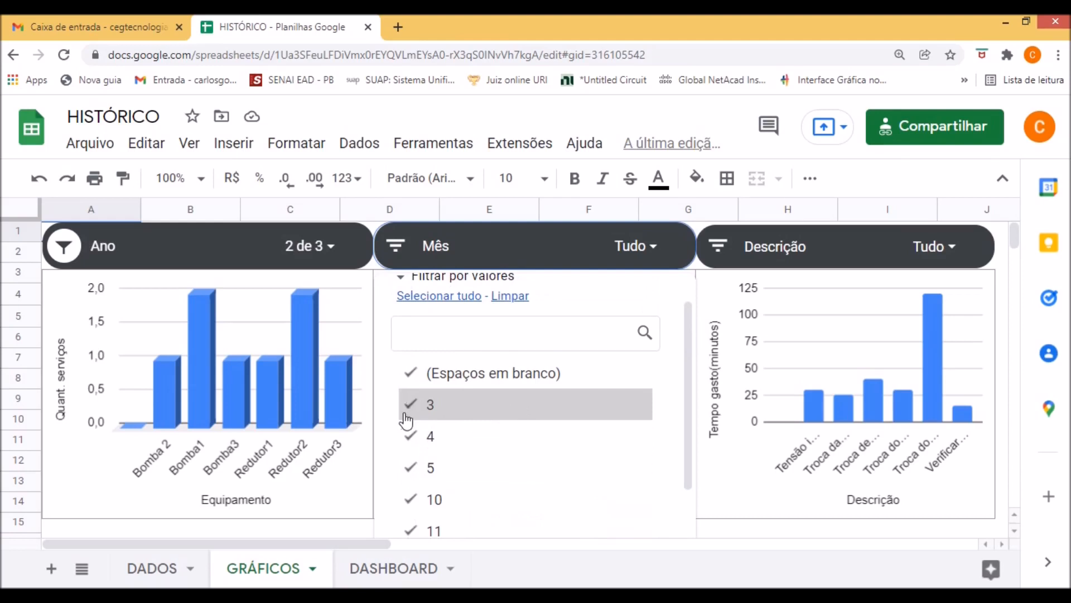
{"action": "left_click", "coordinate": [410, 416]}
{"action": "left_click", "coordinate": [413, 437]}
{"action": "left_click", "coordinate": [411, 467]}
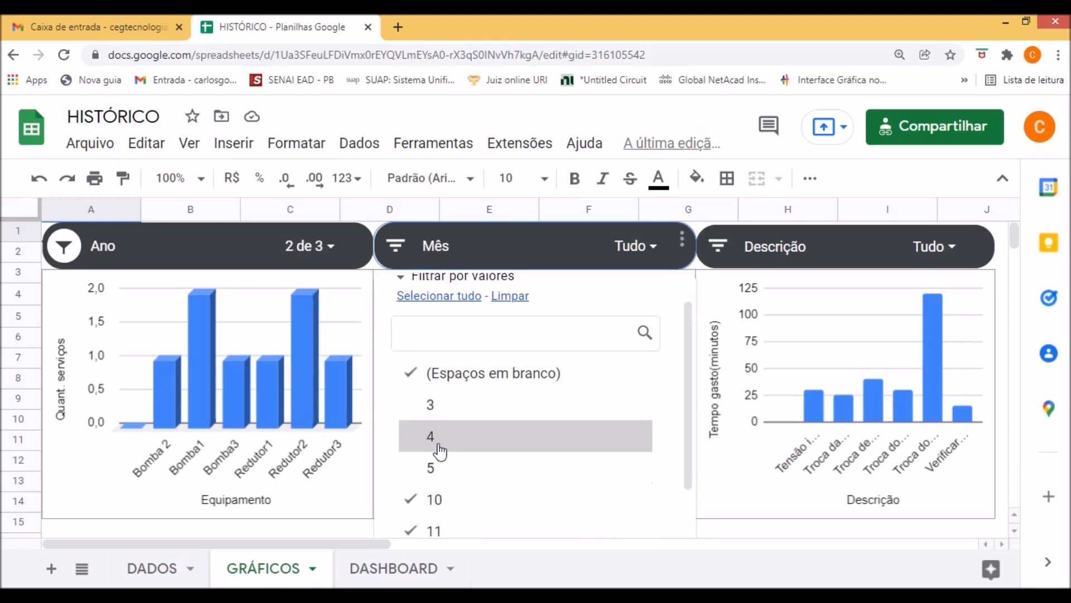
{"action": "scroll", "coordinate": [430, 457], "scroll_direction": "down", "scroll_amount": 2}
{"action": "left_click", "coordinate": [411, 453]}
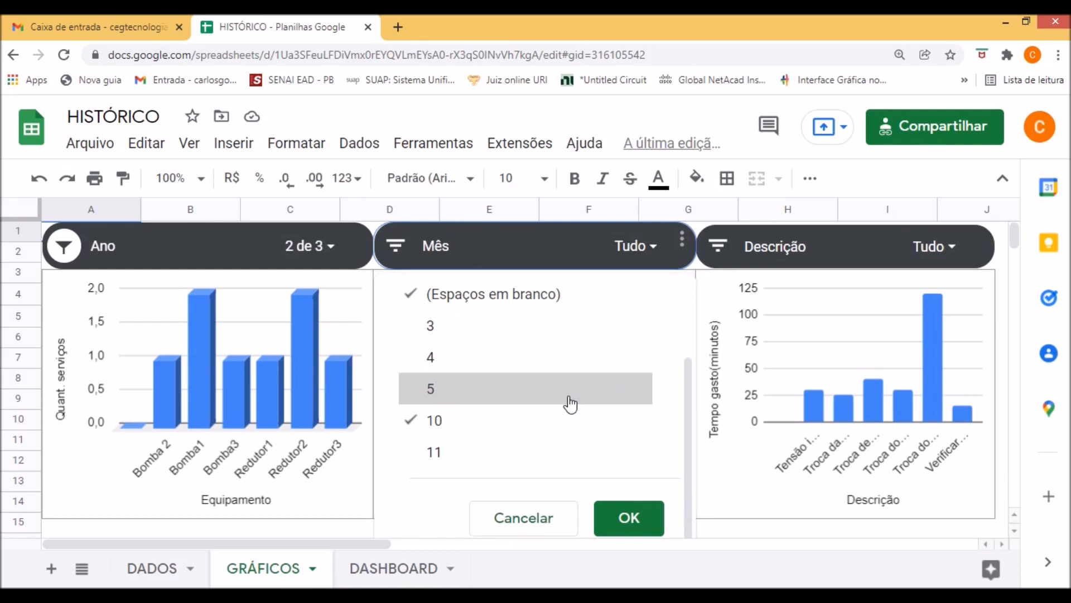
{"action": "left_click", "coordinate": [641, 515]}
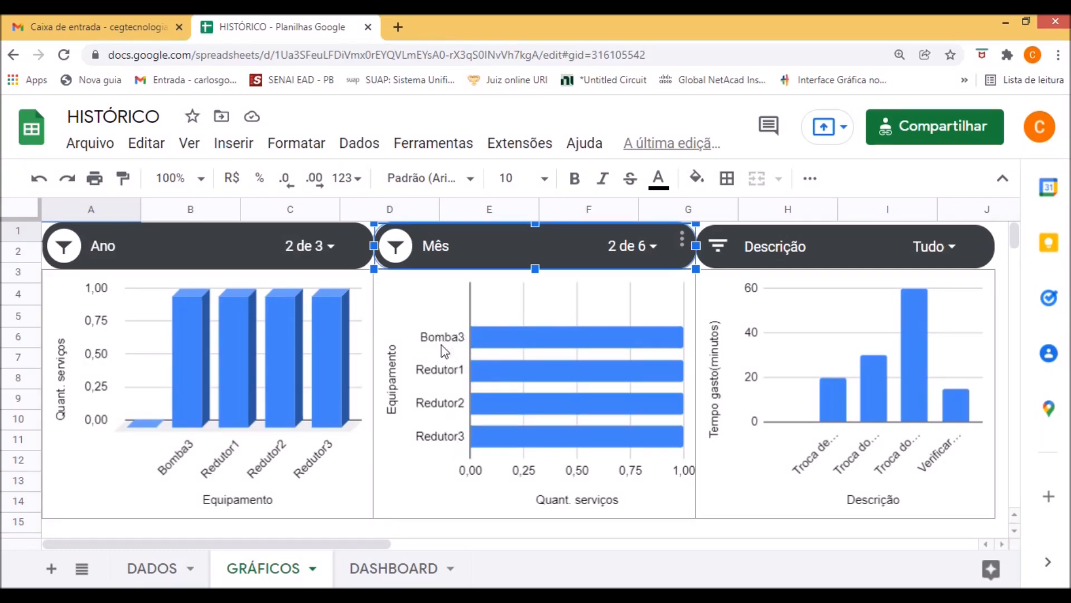
Review the values selected in the Ano filter and inspect the time-spent bars in the Descrição chart.
{"action": "left_click", "coordinate": [301, 245]}
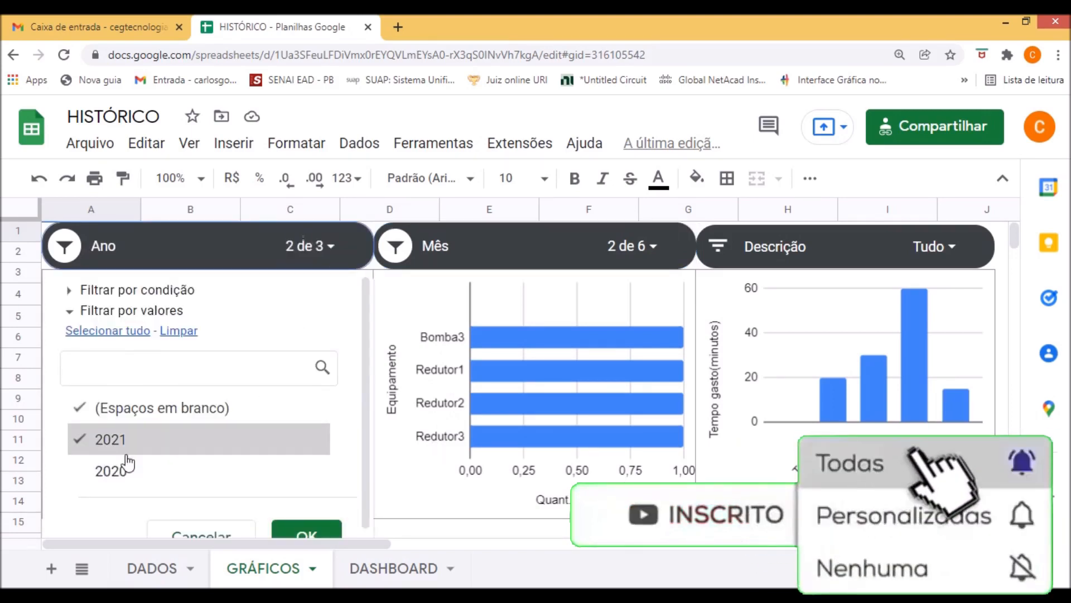
{"action": "left_click", "coordinate": [312, 531]}
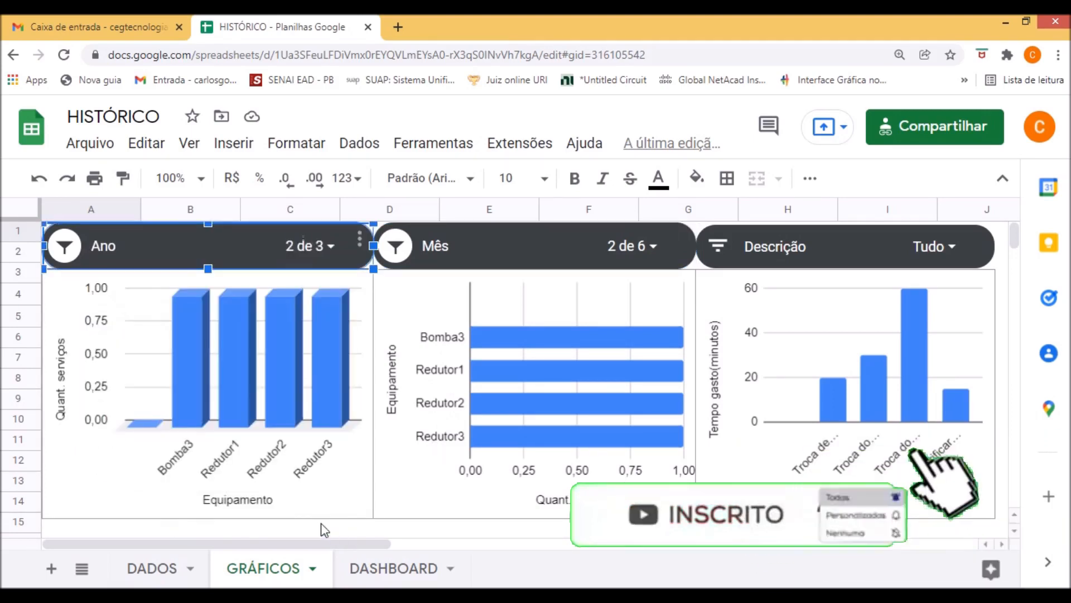
{"action": "left_click", "coordinate": [845, 414]}
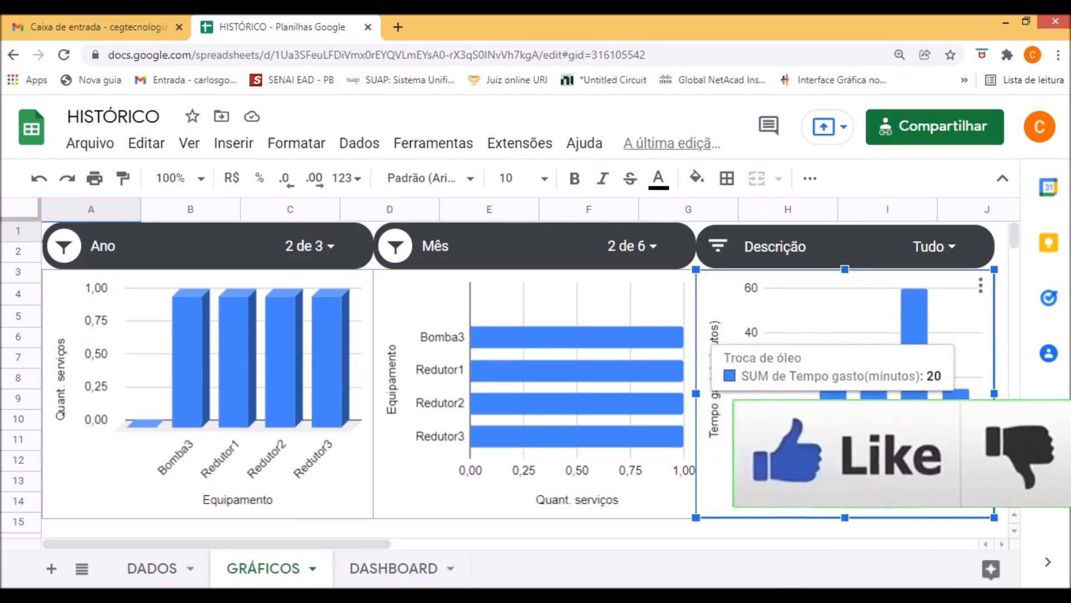
{"action": "mouse_move", "coordinate": [873, 418]}
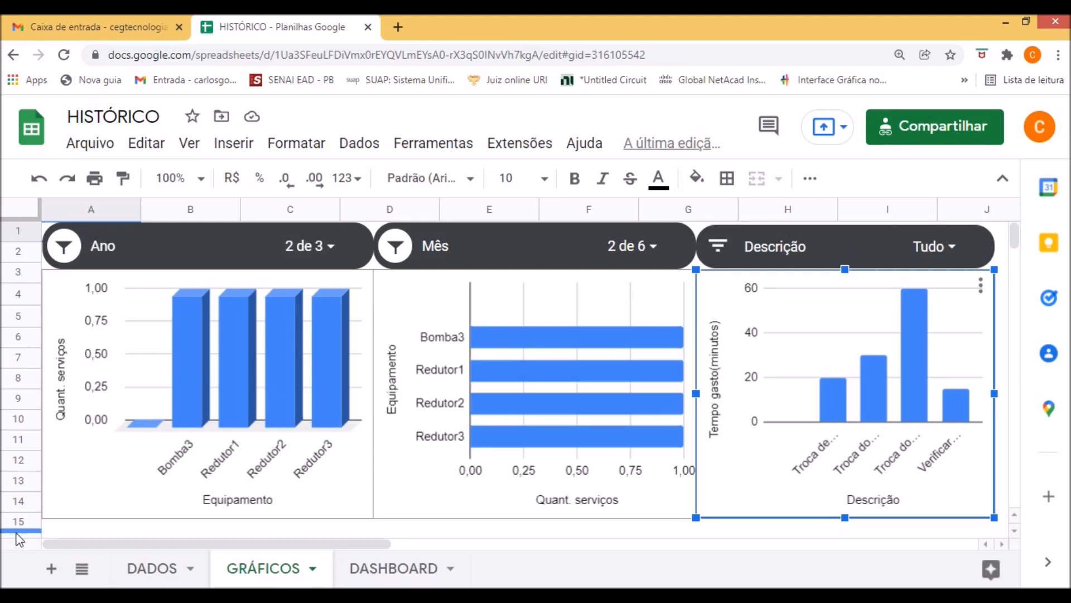
Create a pivot table from columns A to G of the DADOS sheet, placed on the existing DASHBOARD sheet at cell A2.
{"action": "left_click", "coordinate": [158, 569]}
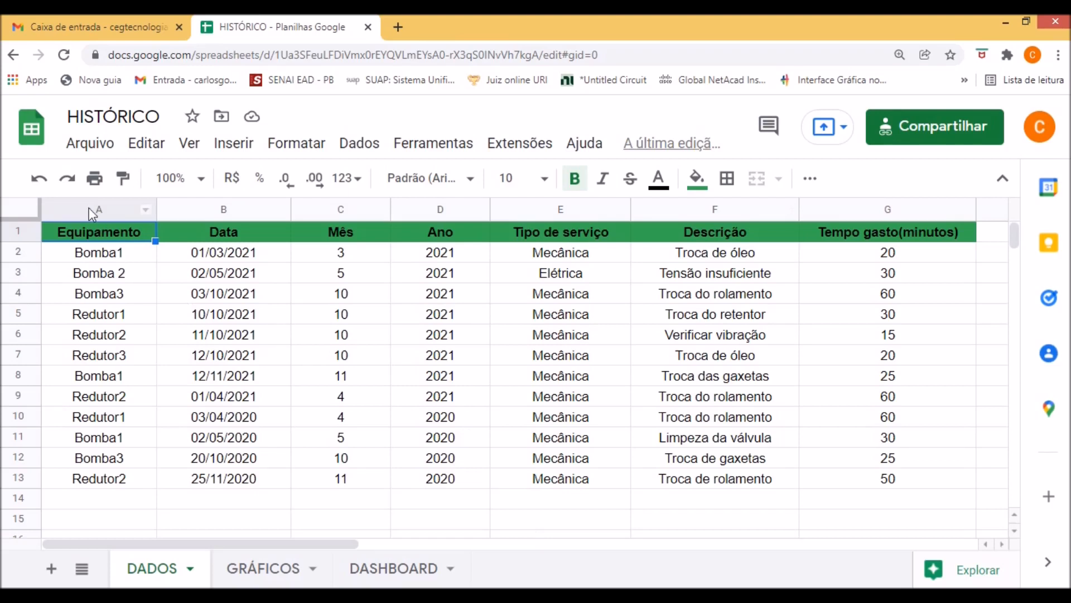
{"action": "left_click_drag", "start_coordinate": [84, 206], "coordinate": [862, 240]}
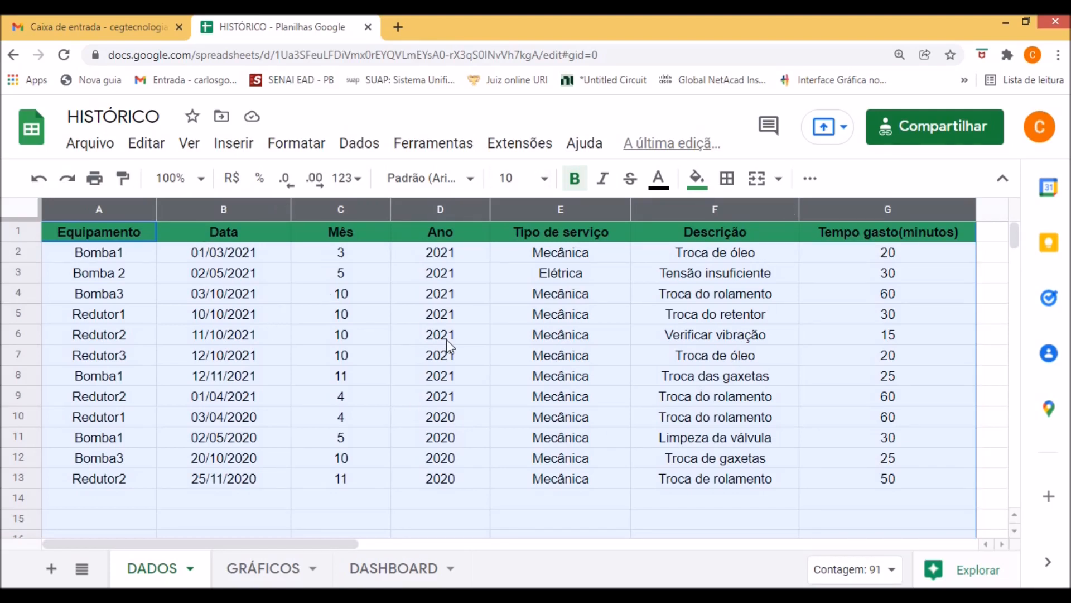
{"action": "left_click", "coordinate": [234, 145]}
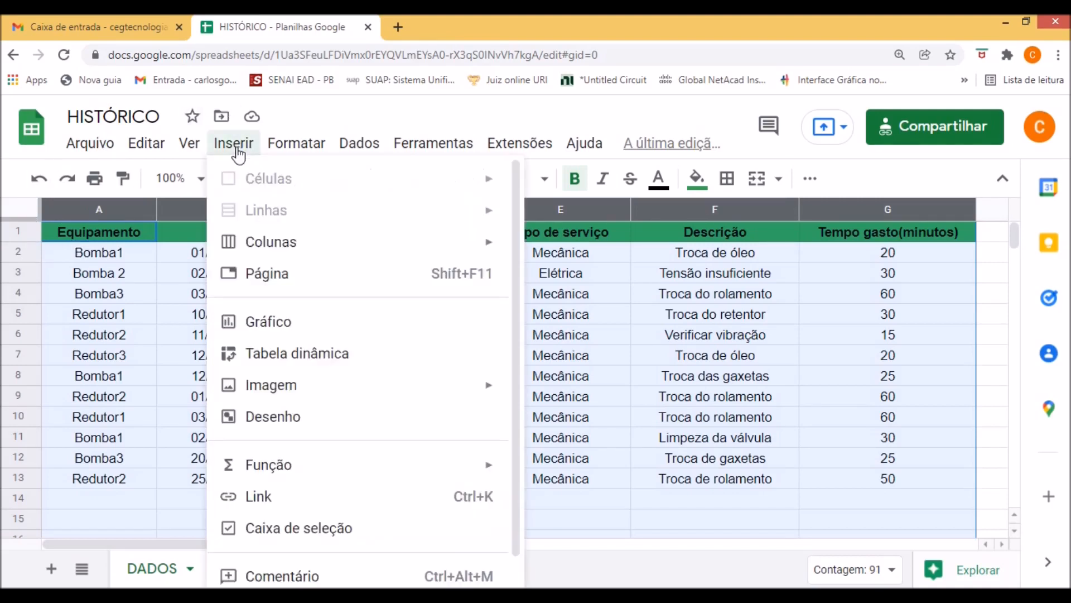
{"action": "left_click", "coordinate": [317, 362]}
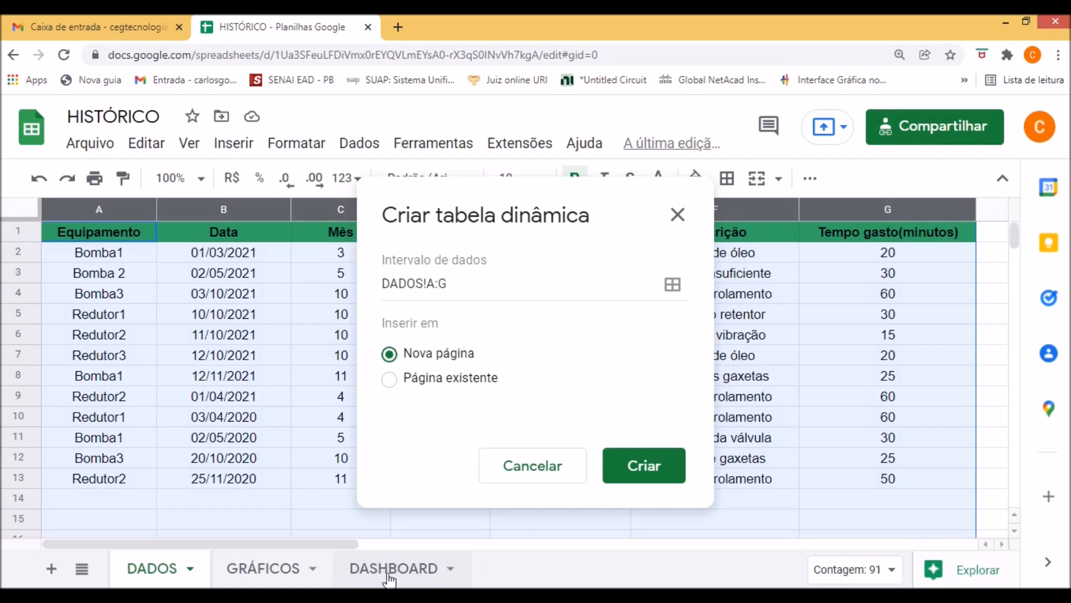
{"action": "left_click", "coordinate": [389, 380]}
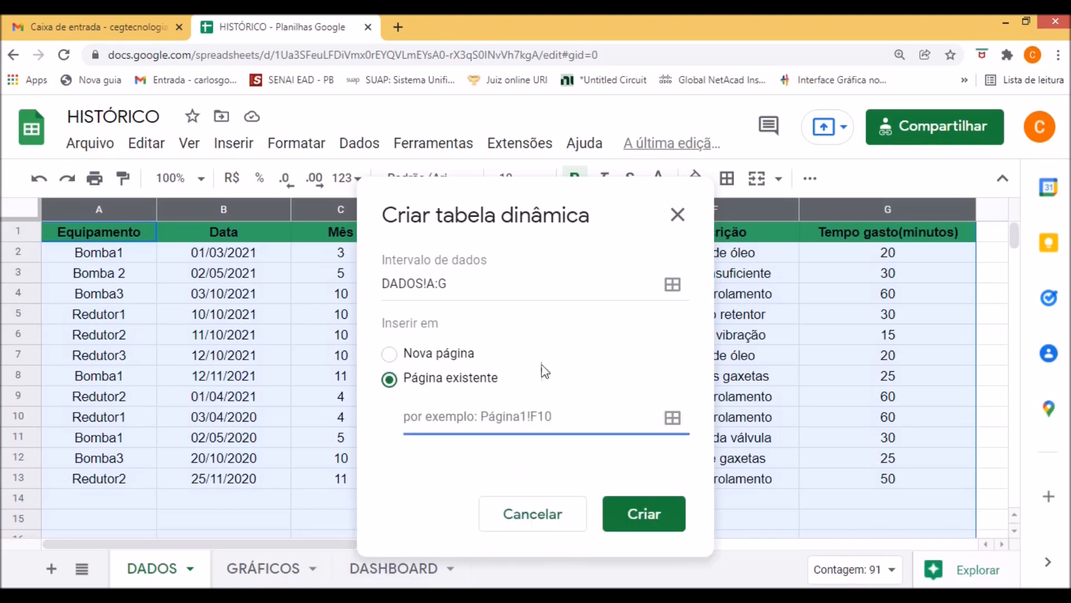
{"action": "left_click", "coordinate": [672, 418]}
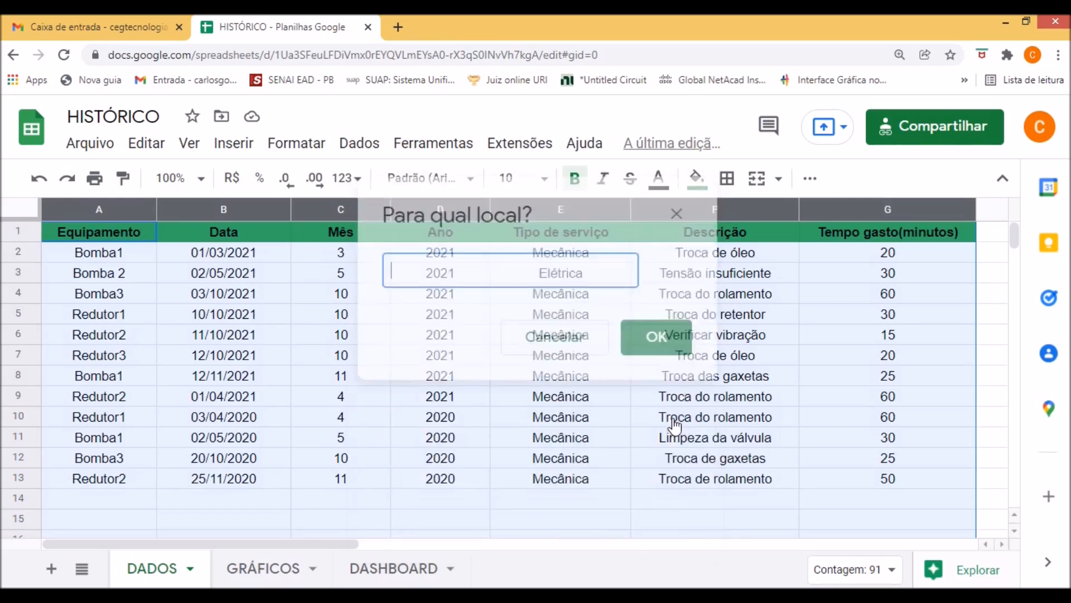
{"action": "left_click", "coordinate": [388, 575]}
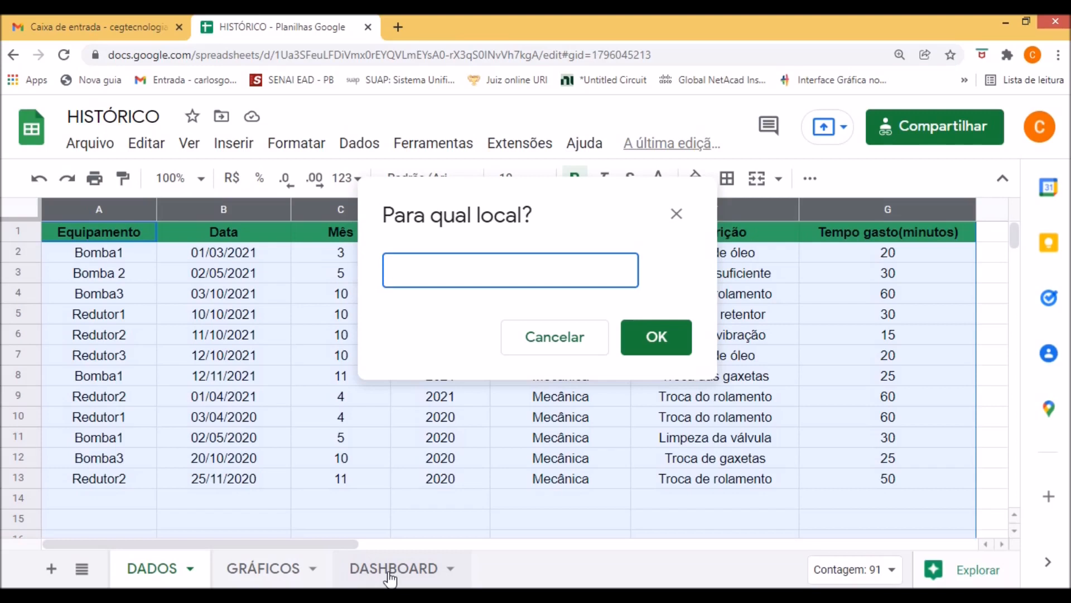
{"action": "left_click", "coordinate": [94, 254]}
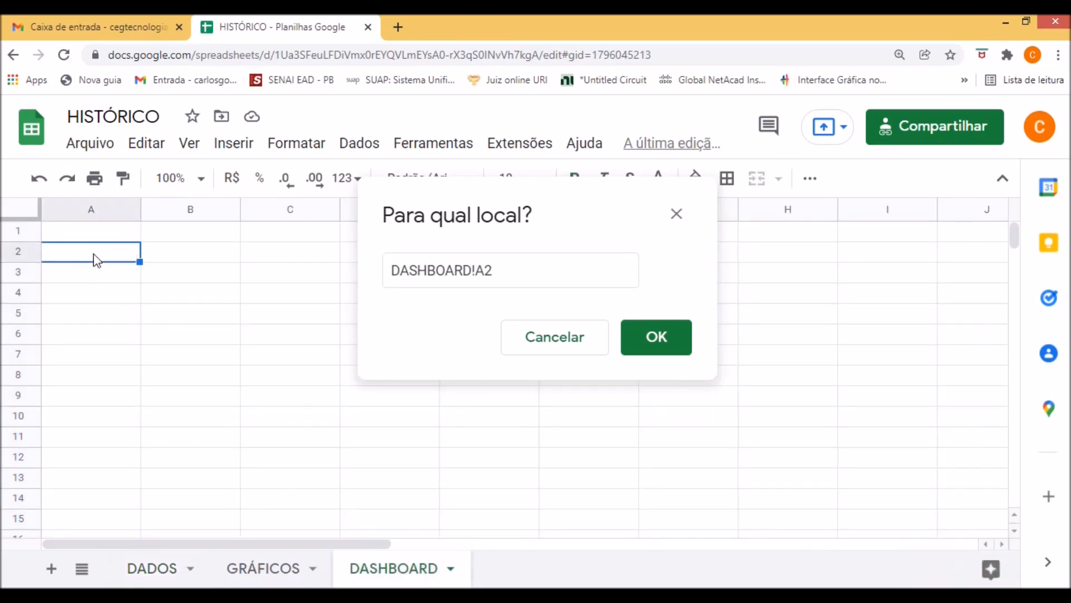
{"action": "left_click", "coordinate": [658, 347]}
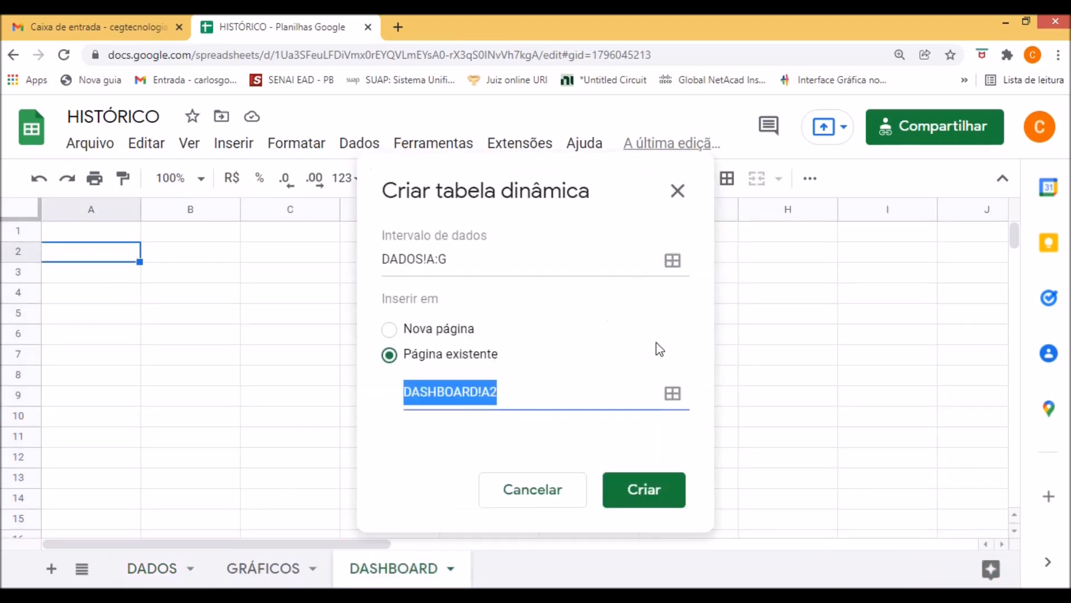
{"action": "left_click", "coordinate": [652, 492]}
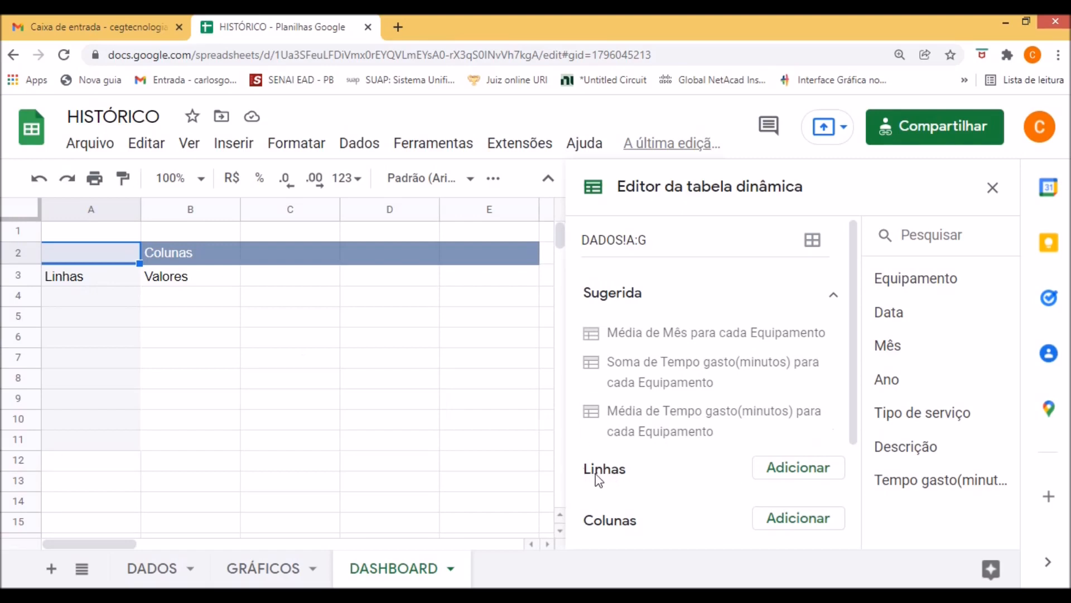
Add Equipamento as the pivot table's rows and turn off its totals.
{"action": "left_click", "coordinate": [802, 474]}
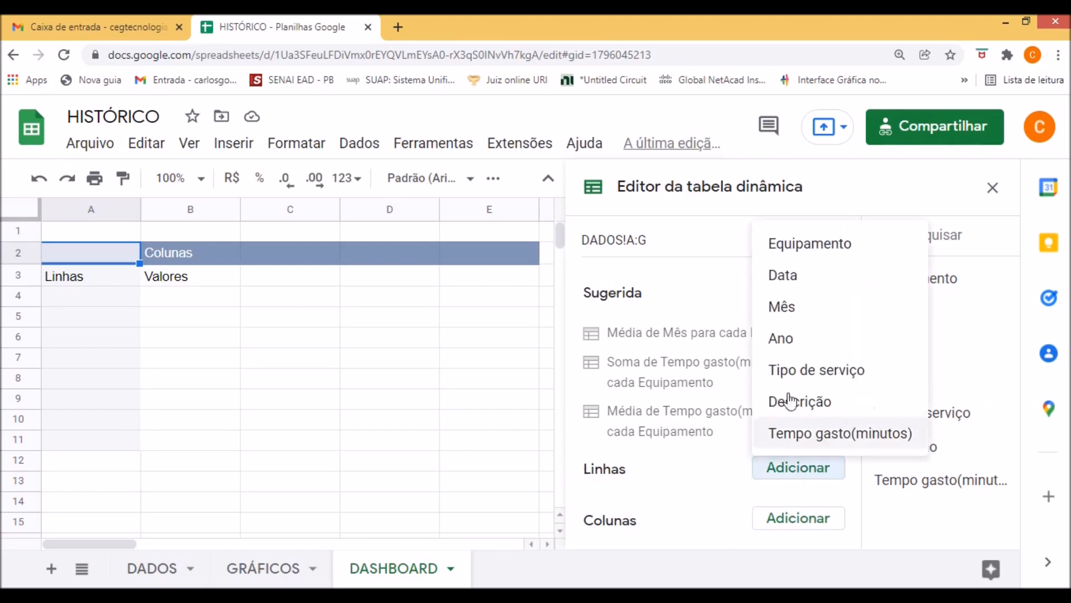
{"action": "left_click", "coordinate": [819, 253]}
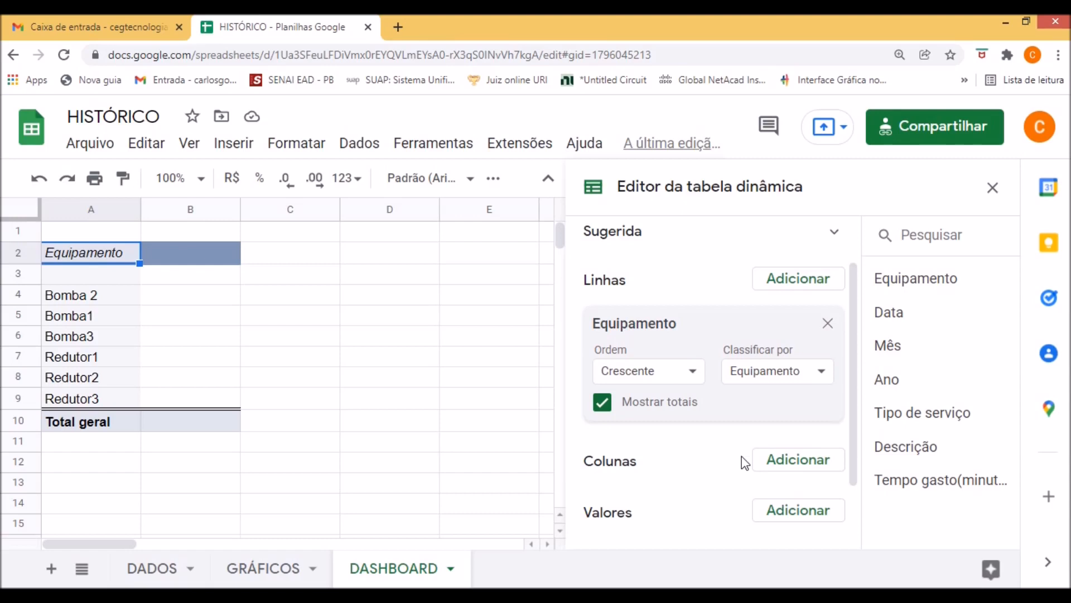
{"action": "left_click", "coordinate": [603, 412]}
Add Descrição to the pivot table's values and close the pivot table editor.
{"action": "scroll", "coordinate": [622, 476], "scroll_direction": "down", "scroll_amount": 2}
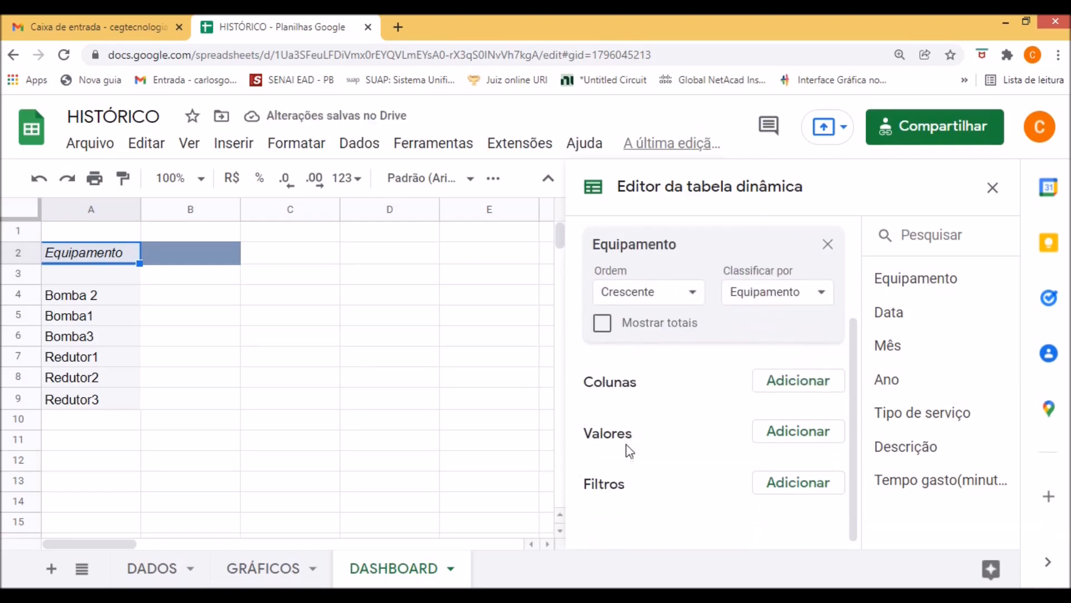
{"action": "left_click", "coordinate": [790, 440]}
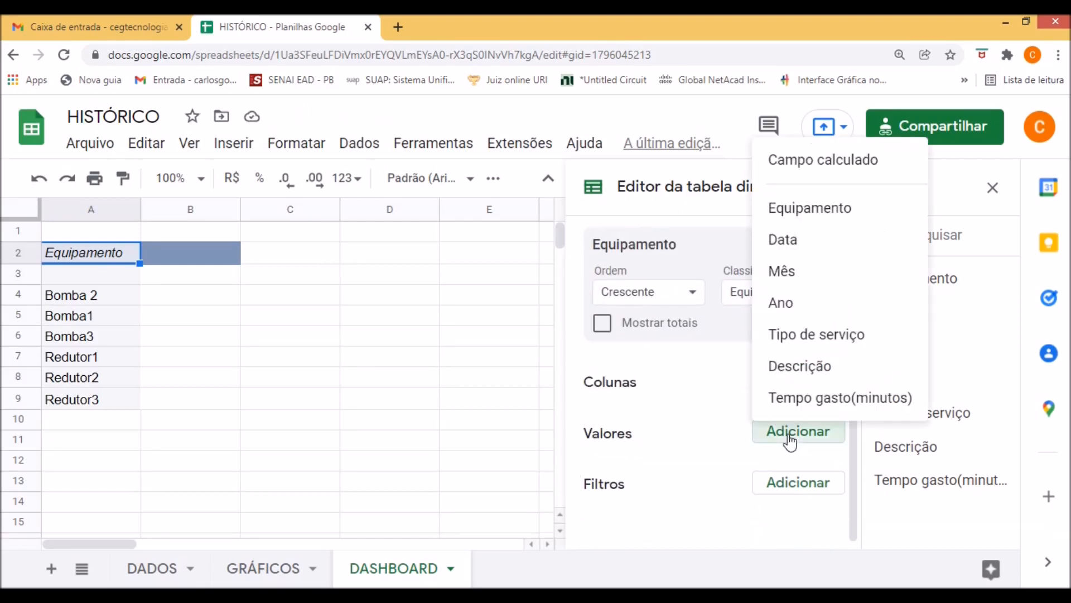
{"action": "left_click", "coordinate": [800, 366]}
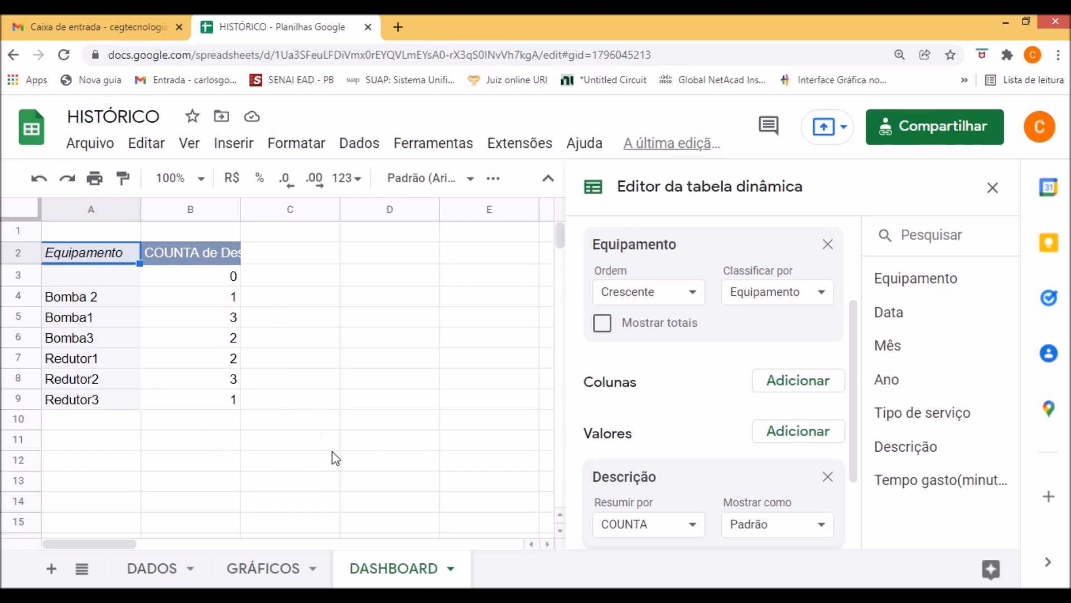
{"action": "left_click", "coordinate": [993, 188]}
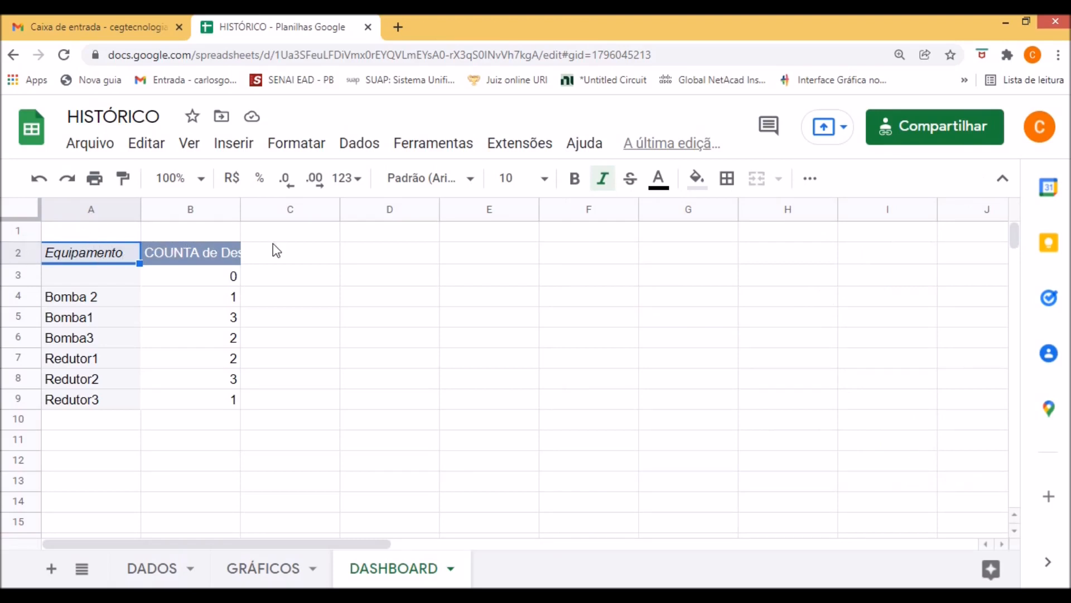
Add a filter control for the Ano column and move it to the sheet's upper-left corner, starting at cell A1.
{"action": "left_click", "coordinate": [363, 146]}
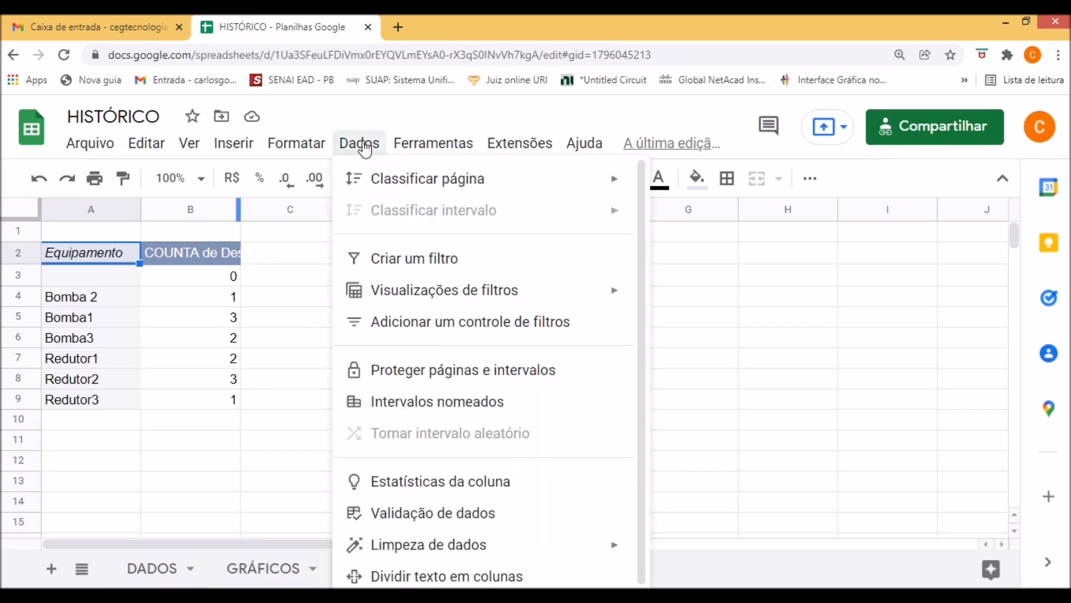
{"action": "left_click", "coordinate": [460, 329]}
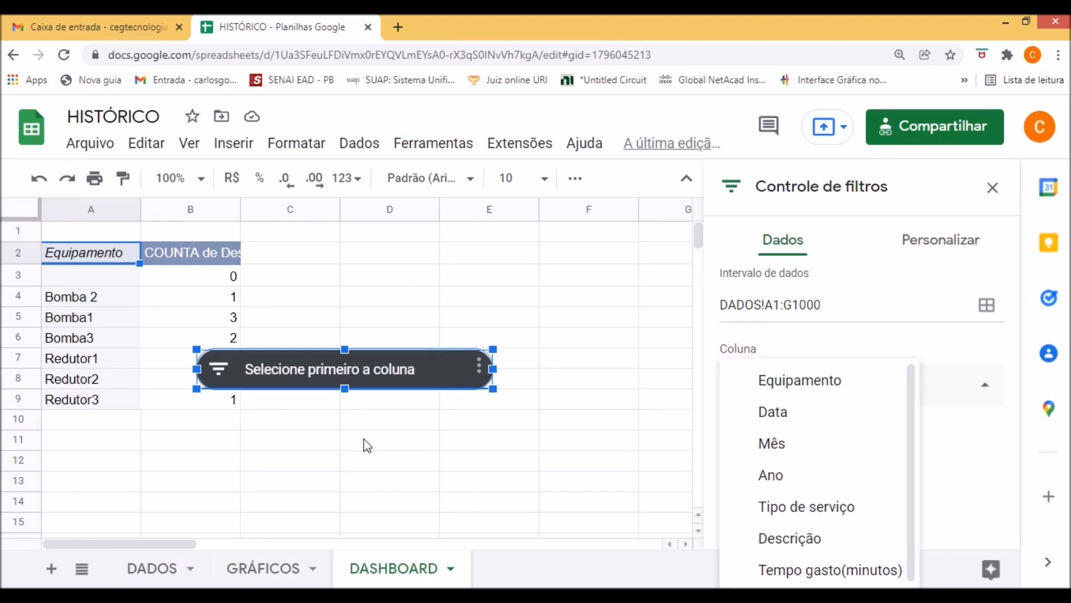
{"action": "left_click", "coordinate": [478, 370]}
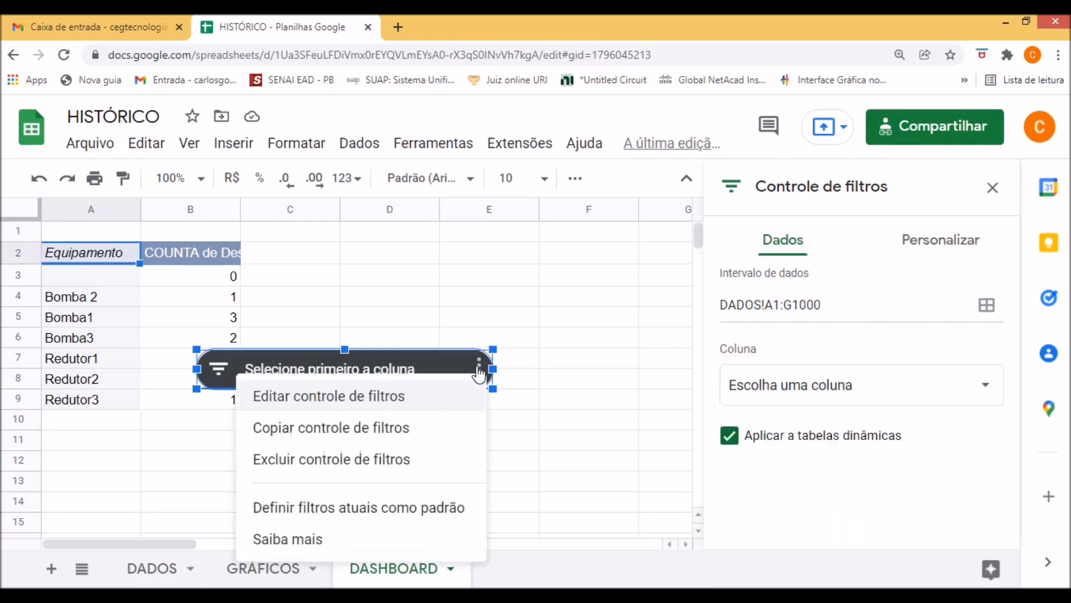
{"action": "left_click", "coordinate": [342, 402]}
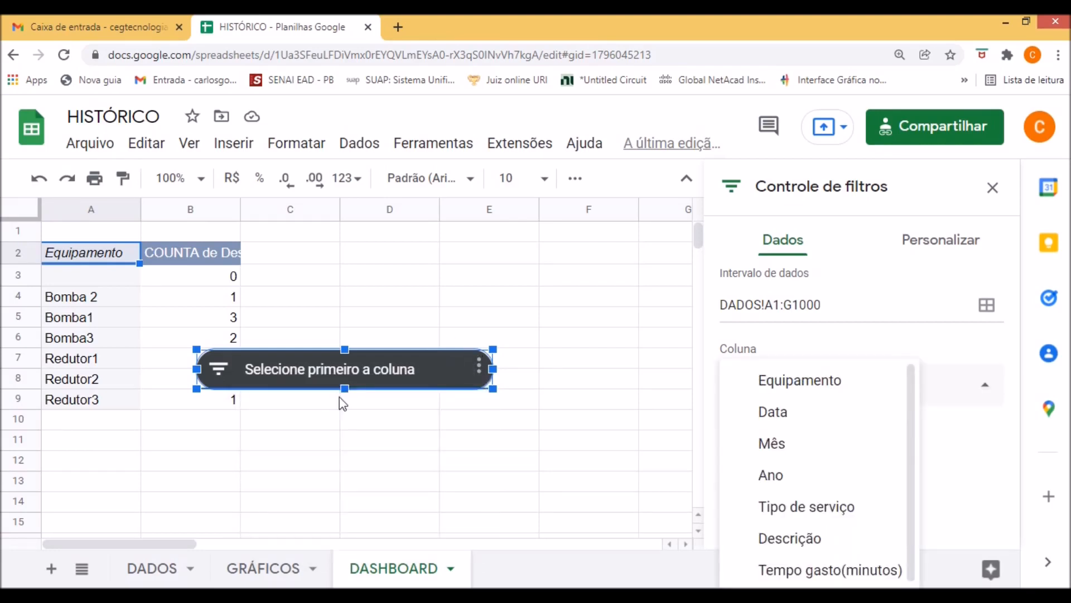
{"action": "left_click", "coordinate": [770, 476]}
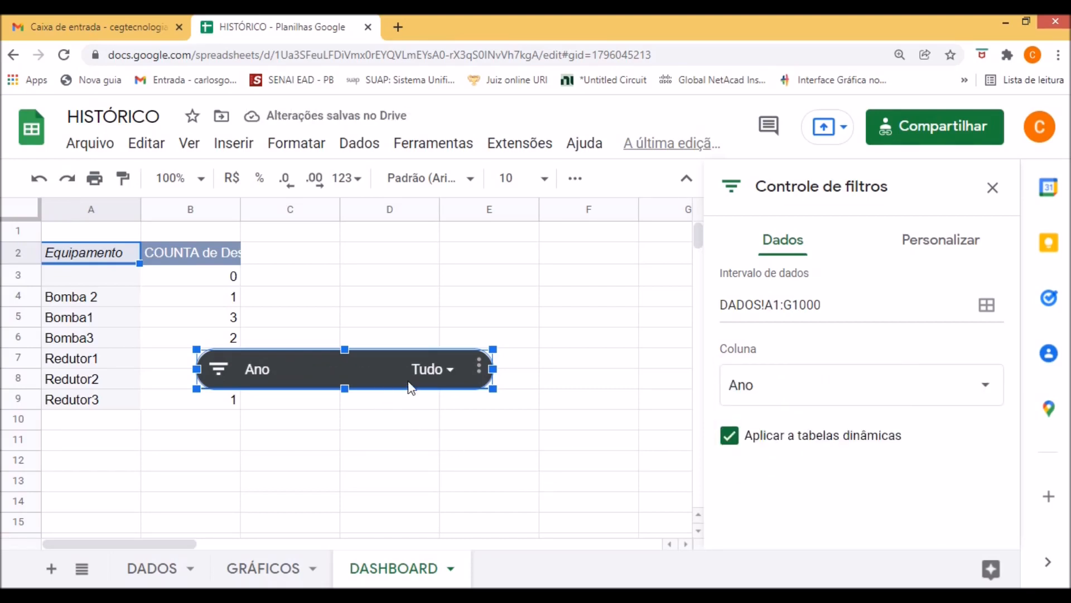
{"action": "left_click_drag", "start_coordinate": [410, 387], "coordinate": [239, 236]}
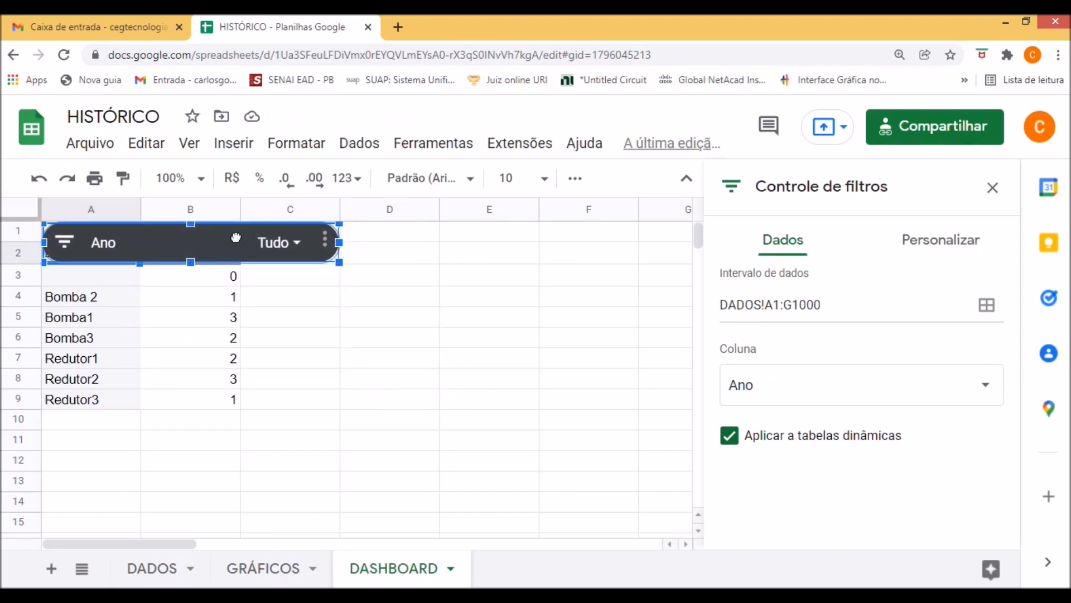
Move the Ano filter control off the pivot table, to around columns D to F, and insert a column chart from range A2:B9.
{"action": "left_click_drag", "start_coordinate": [225, 241], "coordinate": [555, 301]}
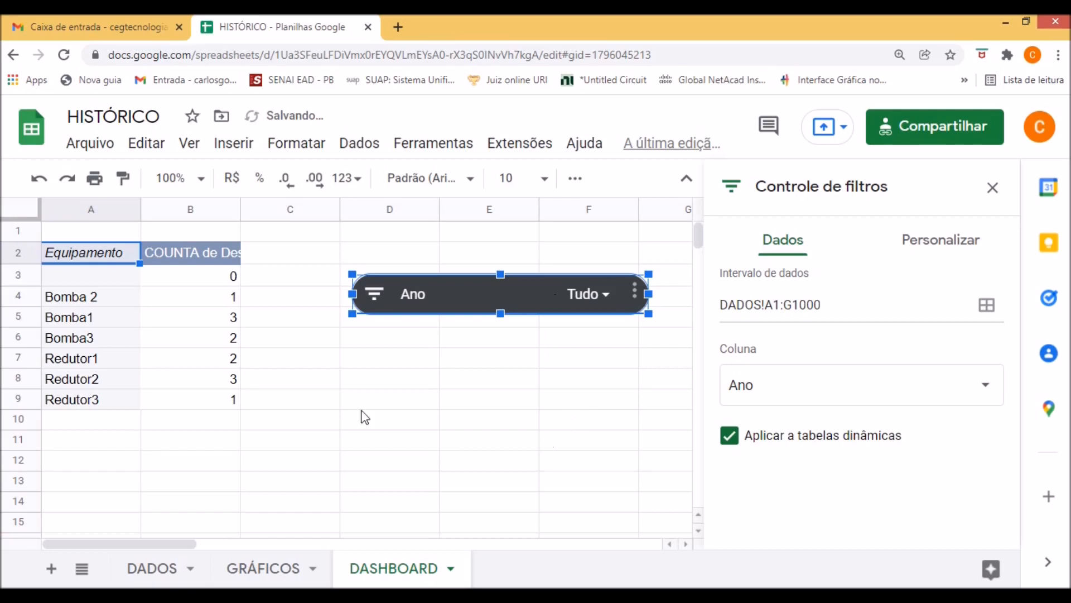
{"action": "left_click", "coordinate": [291, 423]}
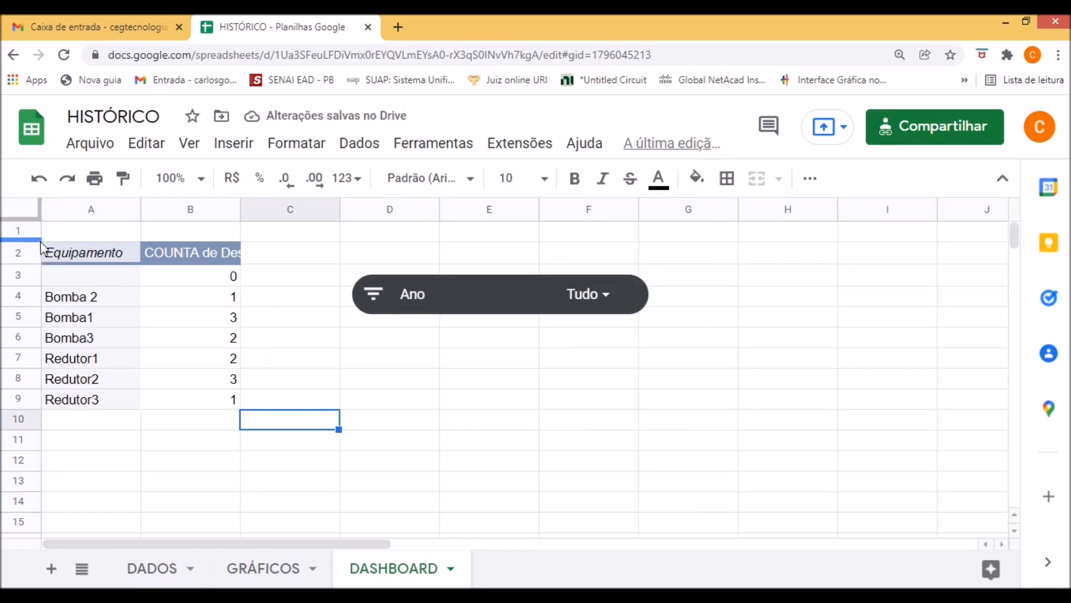
{"action": "left_click", "coordinate": [71, 250]}
{"action": "left_click_drag", "start_coordinate": [129, 296], "coordinate": [203, 409]}
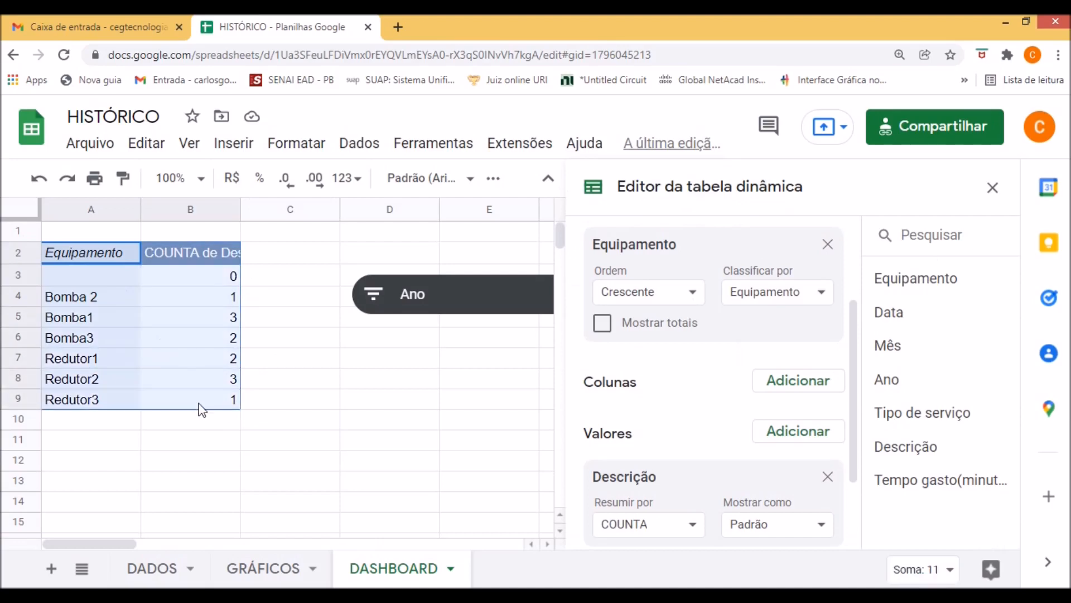
{"action": "left_click", "coordinate": [233, 143]}
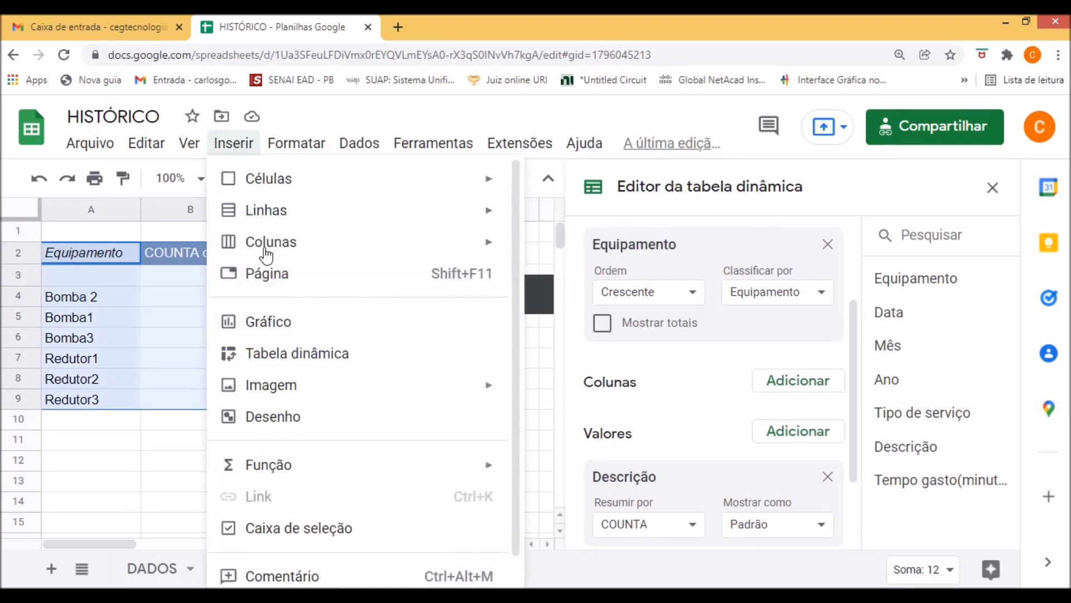
{"action": "left_click", "coordinate": [286, 327]}
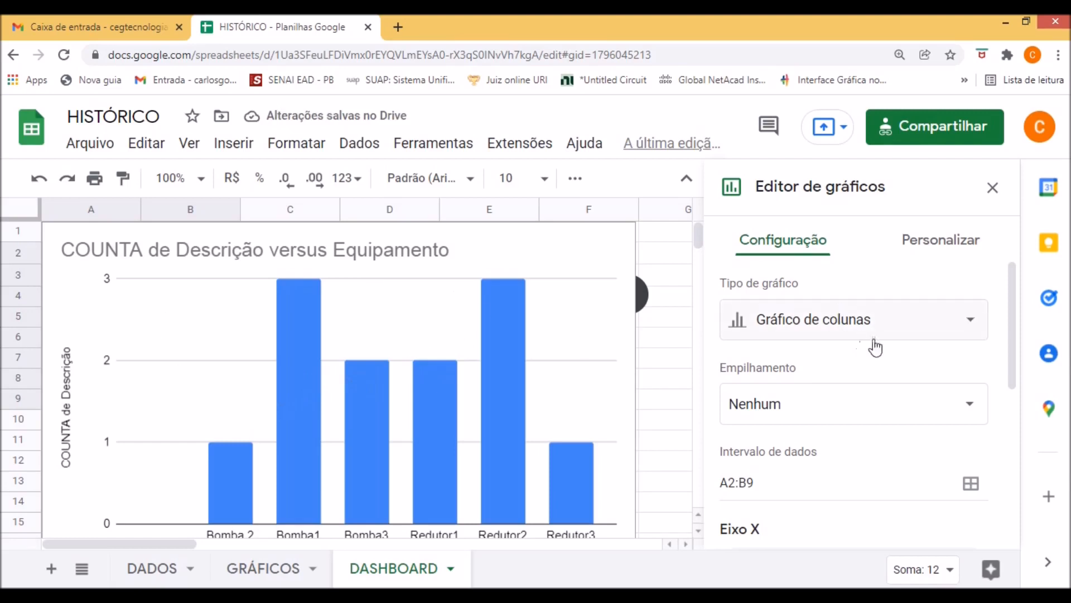
{"action": "left_click", "coordinate": [961, 332]}
{"action": "scroll", "coordinate": [858, 440], "scroll_direction": "down", "scroll_amount": 5}
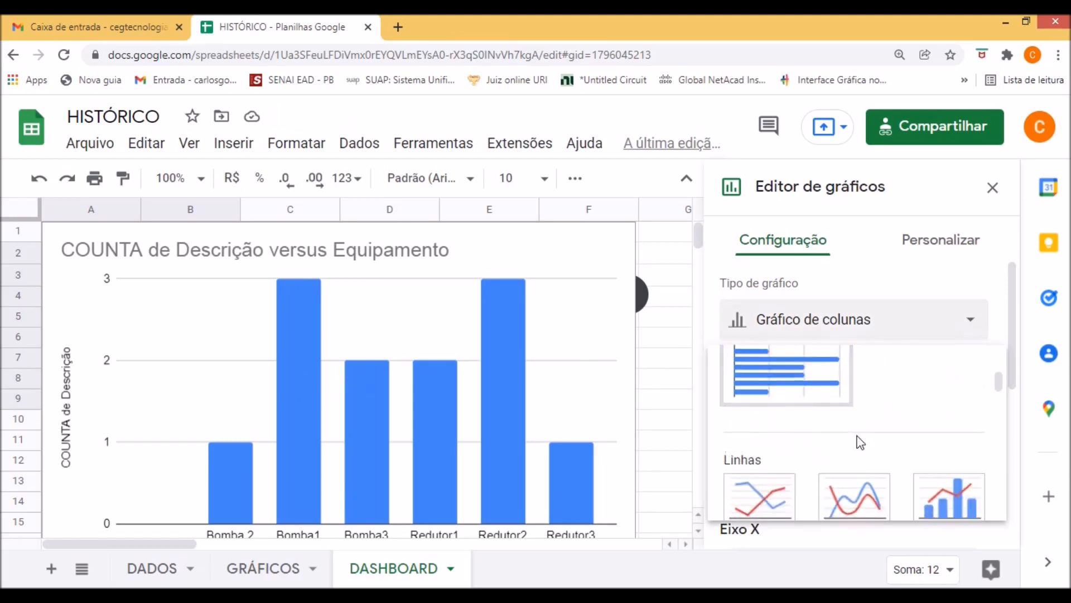
{"action": "scroll", "coordinate": [862, 438], "scroll_direction": "up", "scroll_amount": 5}
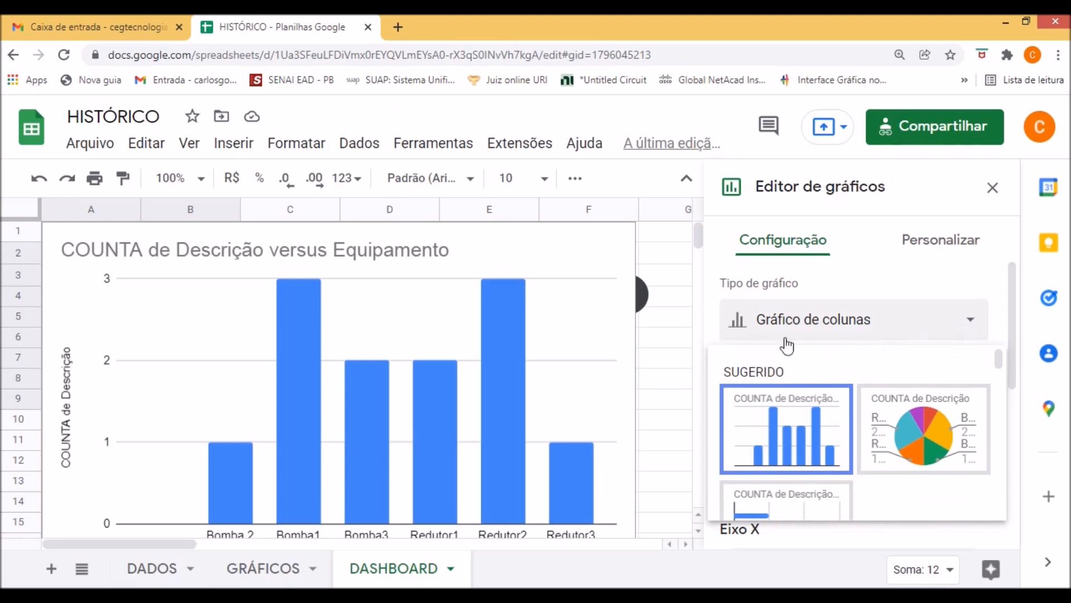
{"action": "left_click", "coordinate": [665, 359]}
Shrink the column chart to about three and a half columns wide and move it up to start around row 6.
{"action": "left_click", "coordinate": [559, 332]}
{"action": "left_click_drag", "start_coordinate": [635, 225], "coordinate": [389, 333]}
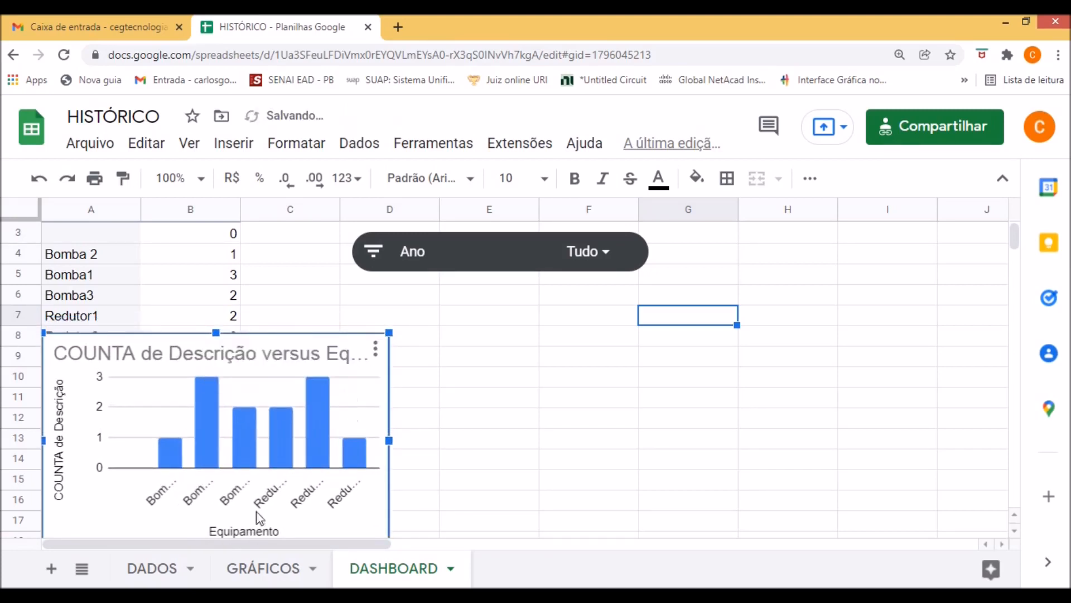
{"action": "left_click_drag", "start_coordinate": [164, 529], "coordinate": [154, 477]}
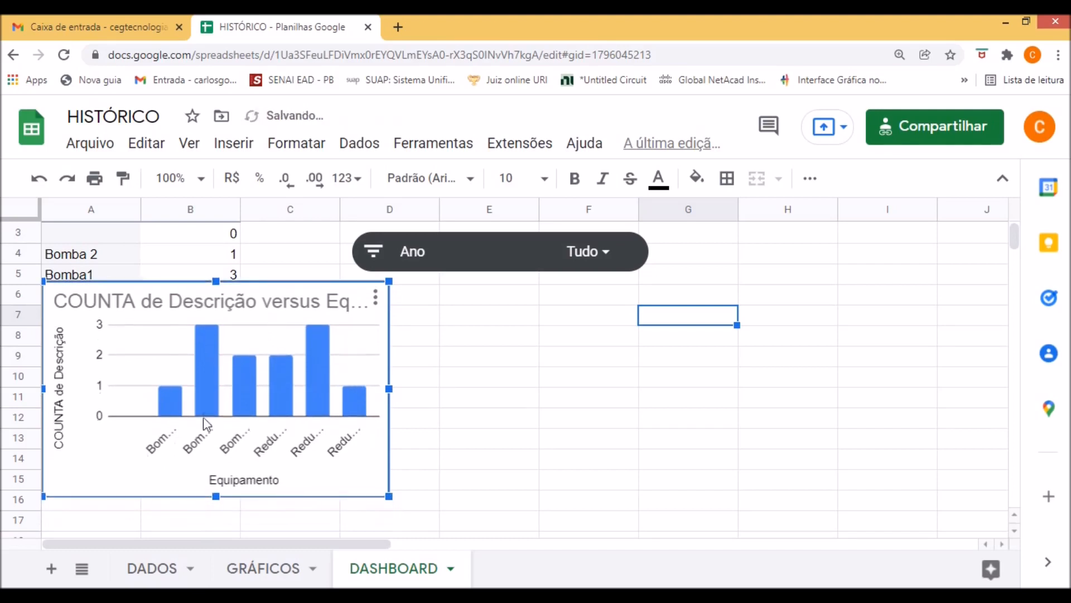
Move the Ano filter control above the chart, over columns A to C, and enlarge it slightly.
{"action": "left_click", "coordinate": [502, 272]}
{"action": "left_click_drag", "start_coordinate": [533, 270], "coordinate": [157, 259]}
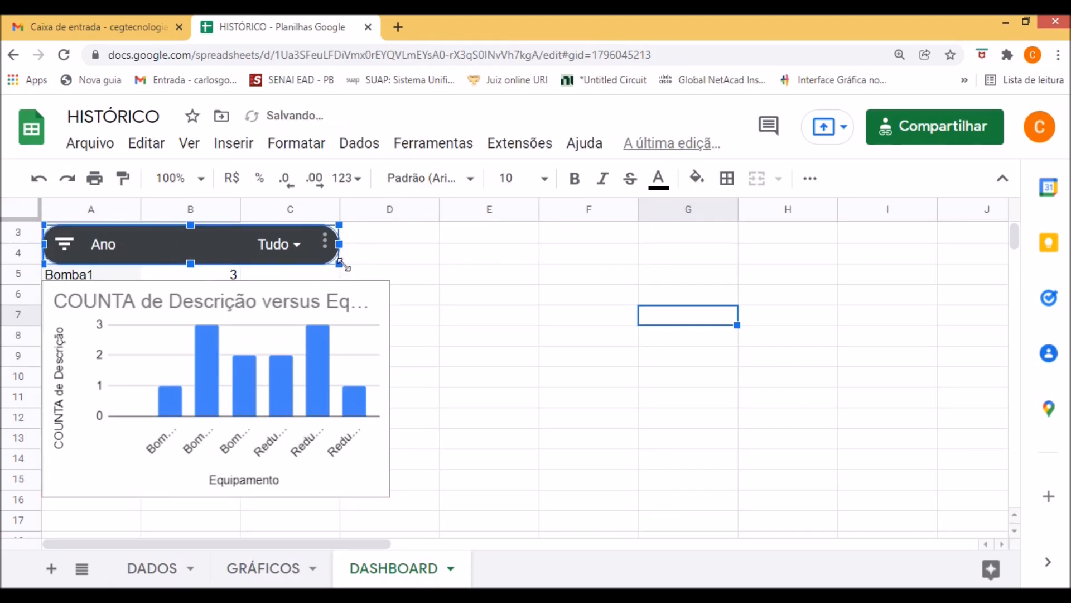
{"action": "left_click_drag", "start_coordinate": [341, 265], "coordinate": [357, 302]}
Narrow the chart to about the Ano filter control's width and move it up directly beneath the control.
{"action": "left_click", "coordinate": [380, 330]}
{"action": "left_click_drag", "start_coordinate": [333, 363], "coordinate": [319, 330]}
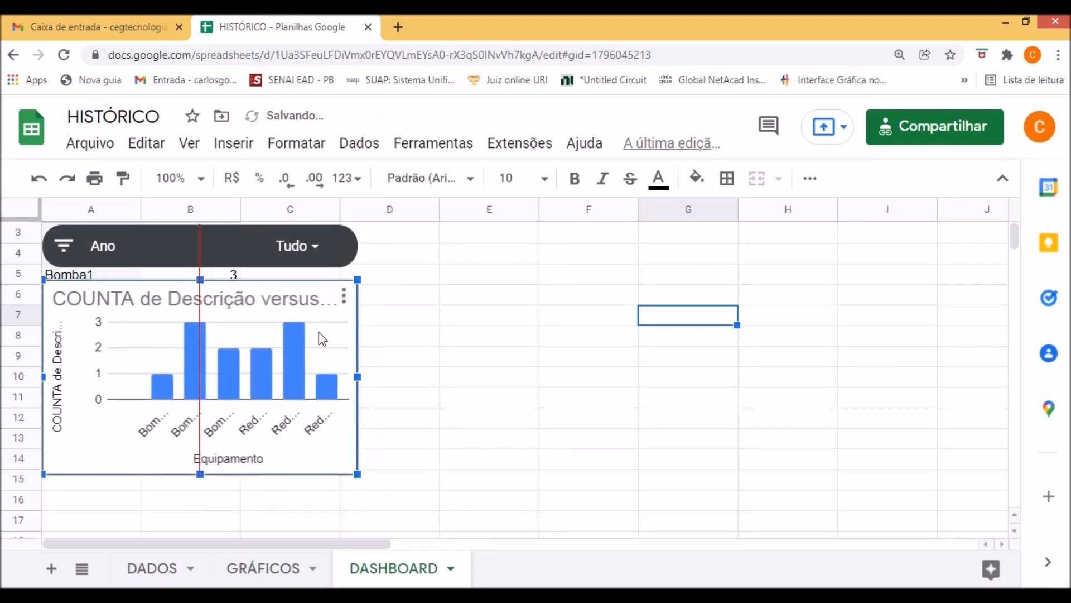
{"action": "left_click", "coordinate": [442, 377]}
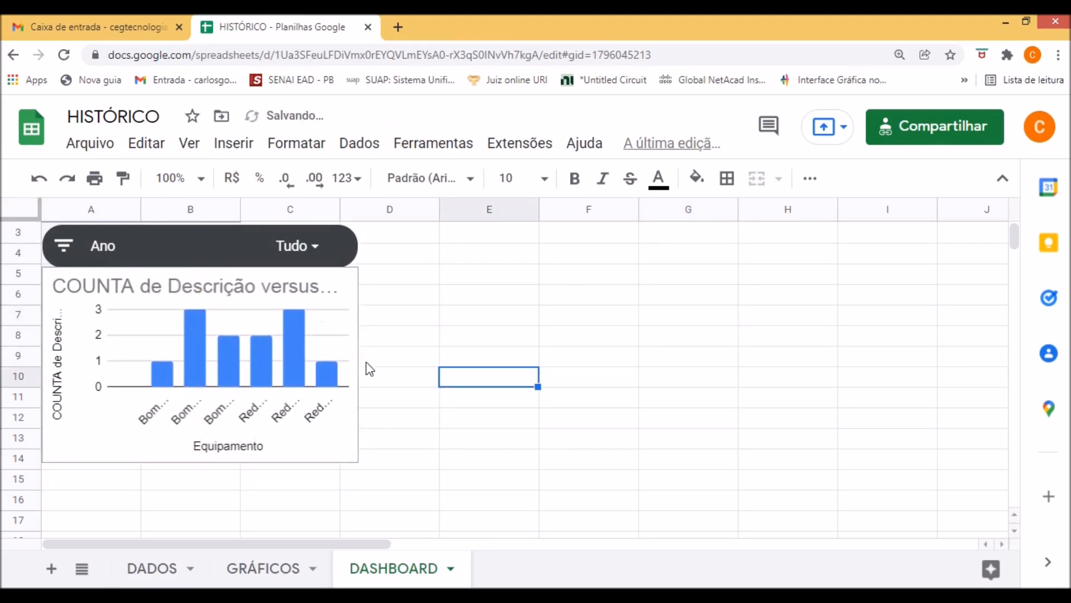
{"action": "left_click", "coordinate": [349, 337]}
{"action": "left_click_drag", "start_coordinate": [357, 364], "coordinate": [353, 363]}
{"action": "left_click", "coordinate": [384, 448]}
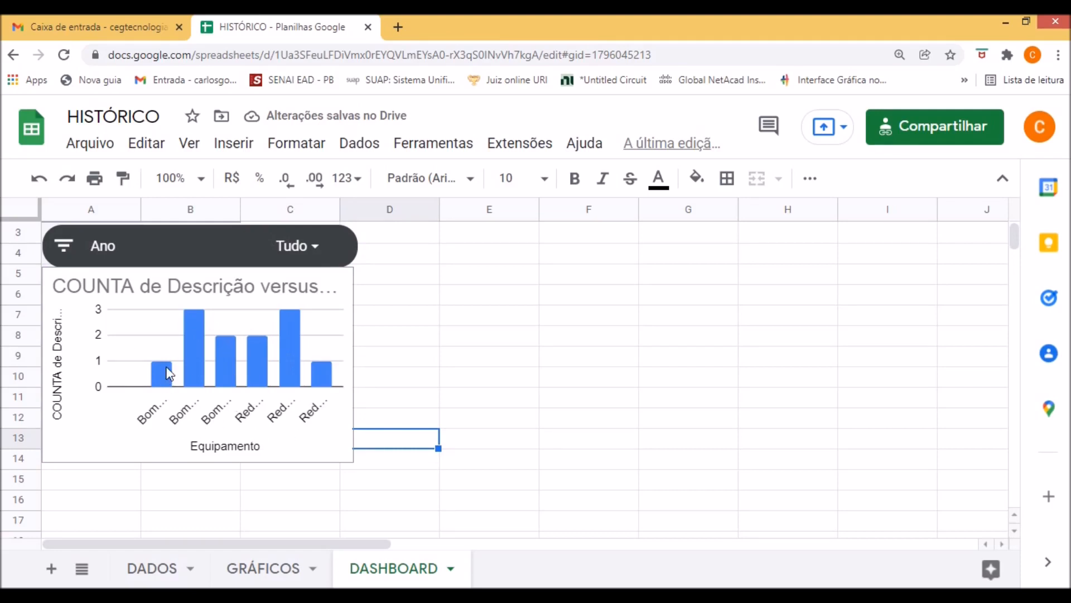
Open the column chart for editing and delete its title text.
{"action": "left_click", "coordinate": [220, 294]}
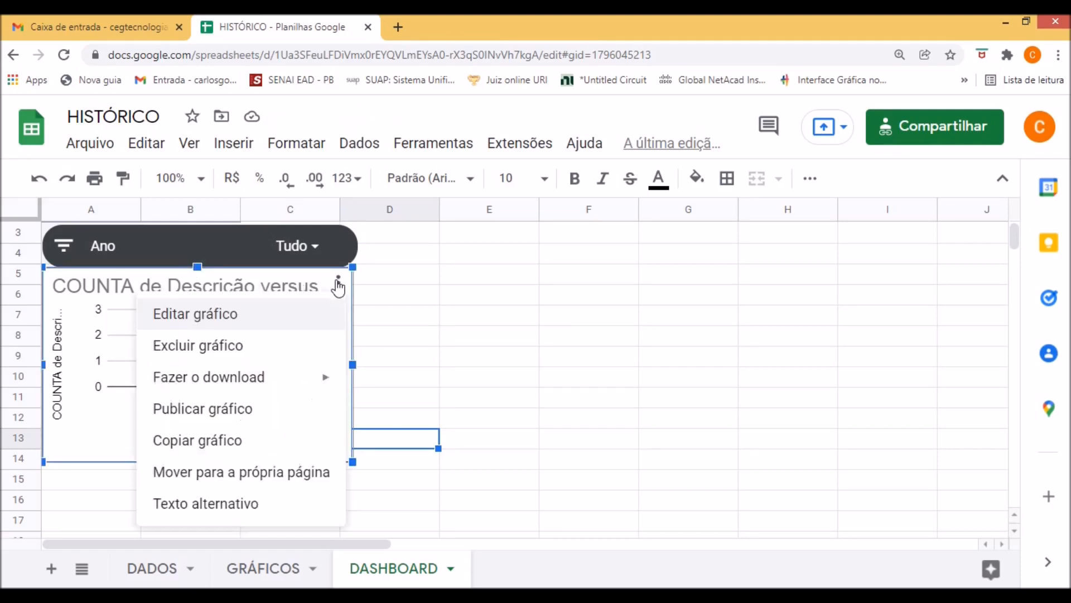
{"action": "left_click", "coordinate": [255, 321]}
{"action": "left_click", "coordinate": [220, 294]}
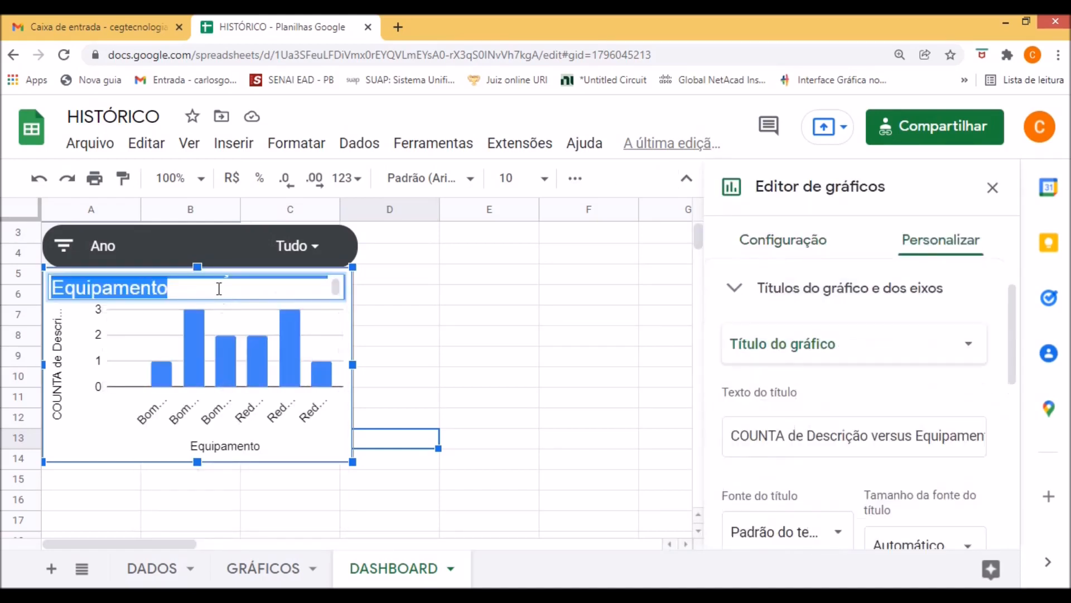
{"action": "left_click_drag", "start_coordinate": [731, 440], "coordinate": [1048, 467]}
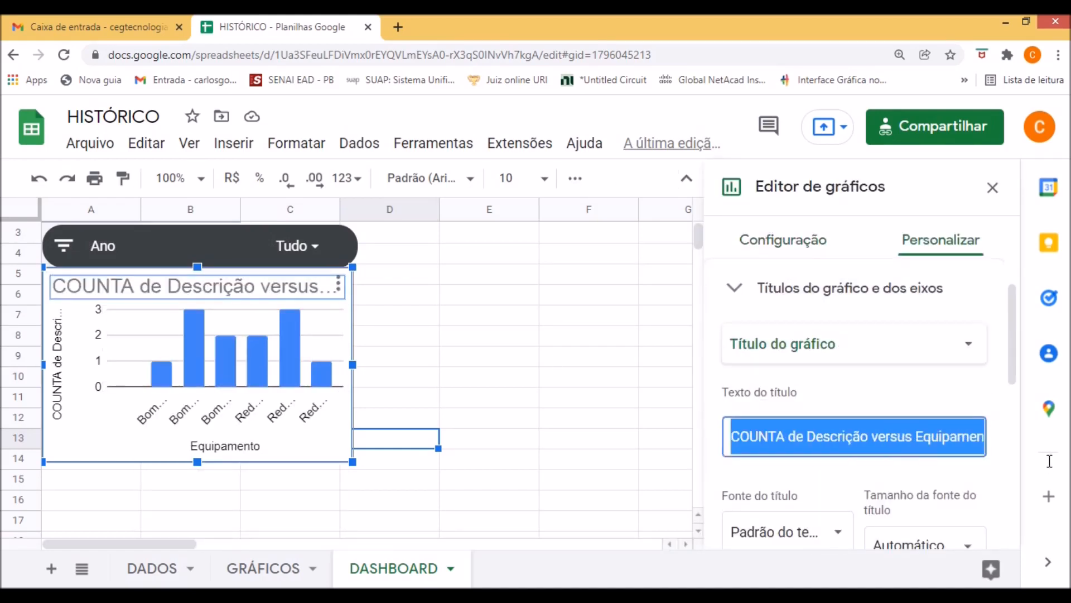
{"action": "key", "text": "BackSpace"}
Set the chart's vertical axis title to "Quant. de serviços" and close the chart editor.
{"action": "left_click", "coordinate": [59, 371]}
{"action": "left_click_drag", "start_coordinate": [876, 443], "coordinate": [714, 428]}
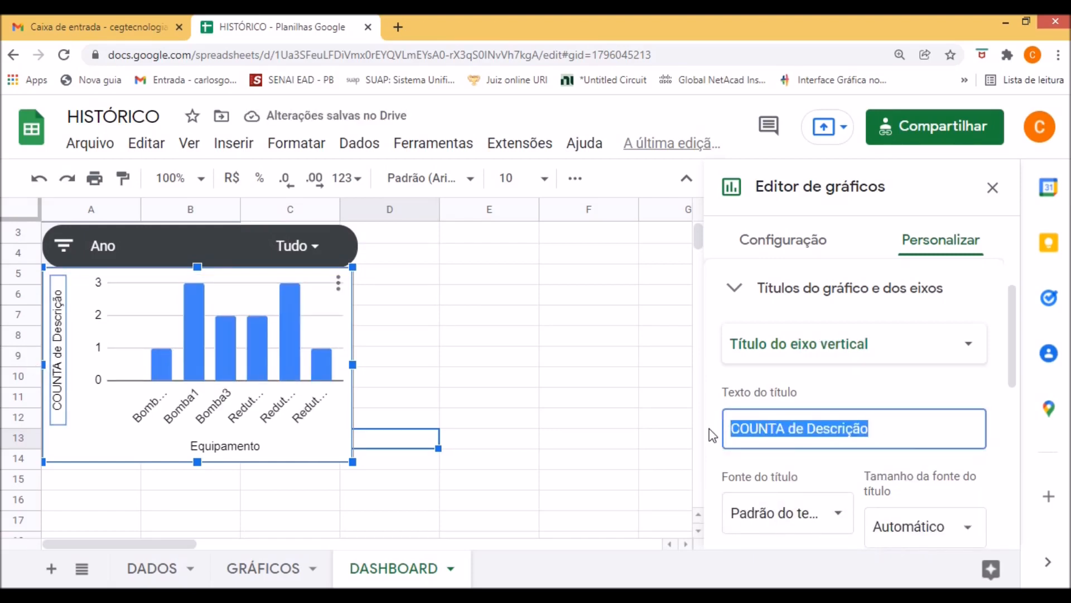
{"action": "type", "text": "Quant. de serviços"}
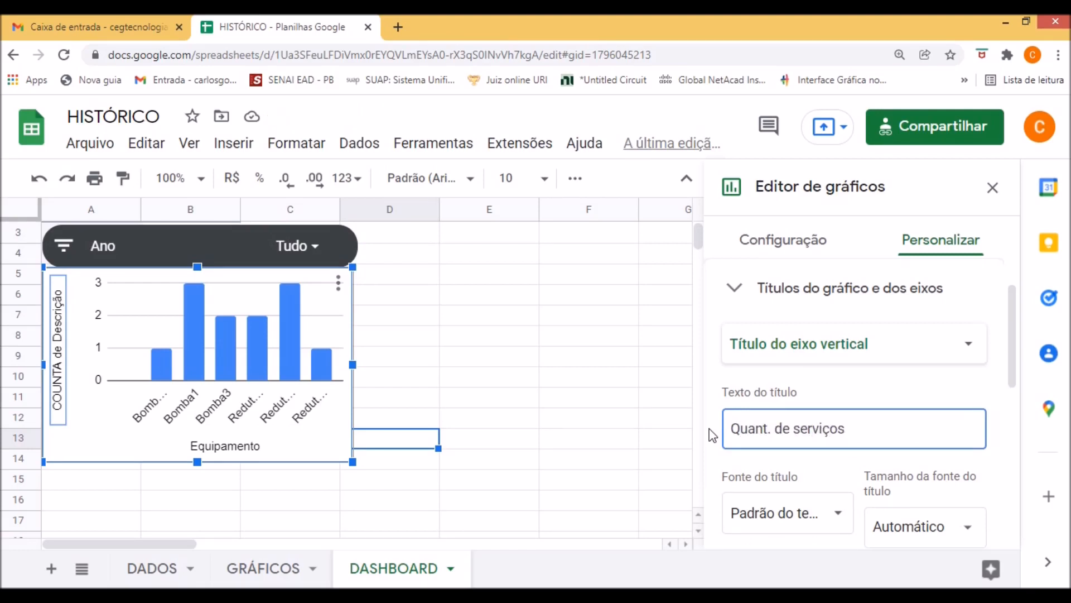
{"action": "left_click", "coordinate": [605, 397]}
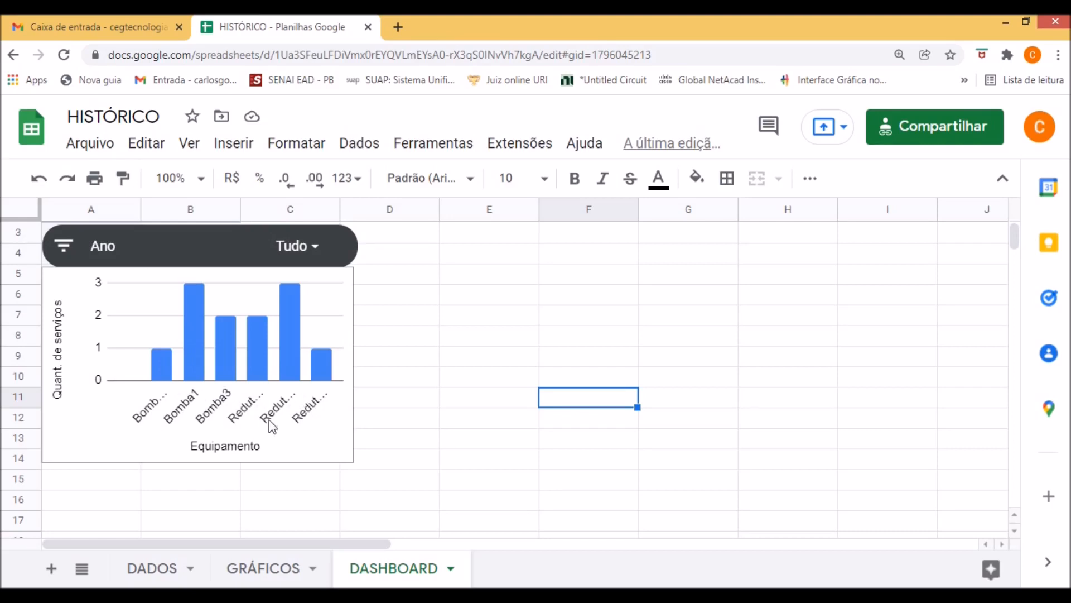
Check the source records on the DADOS sheet, and exclude 2021 in the dashboard's Ano filter control to test the chart.
{"action": "left_click", "coordinate": [146, 581]}
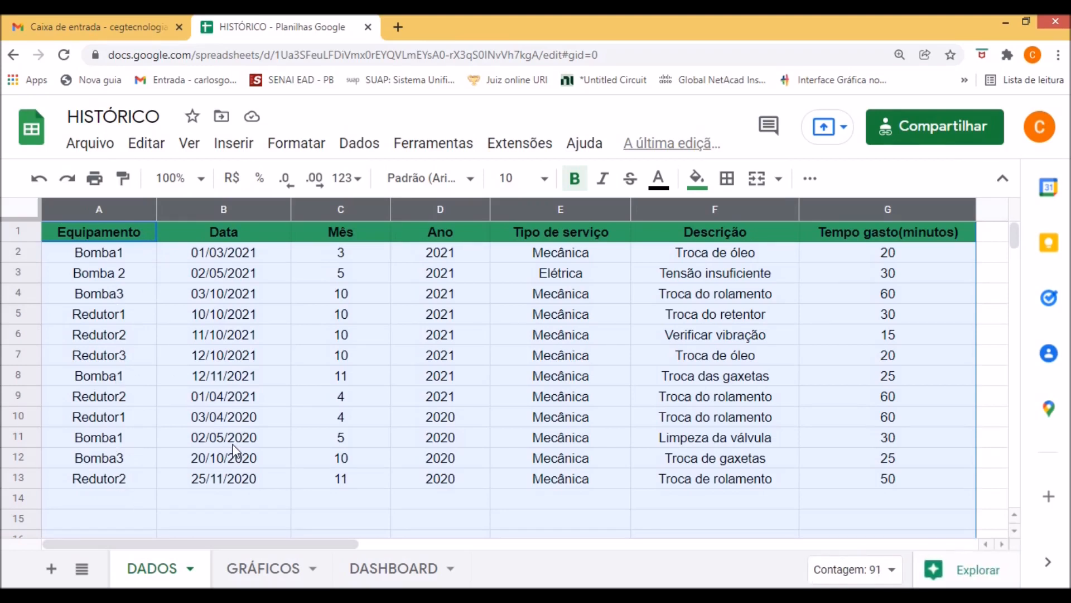
{"action": "left_click", "coordinate": [387, 571]}
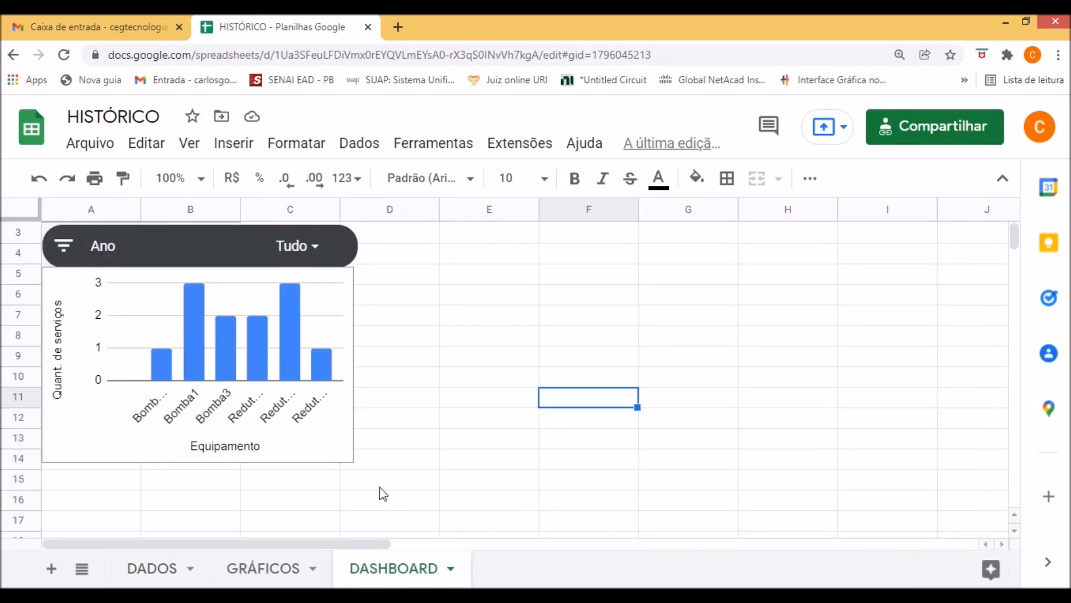
{"action": "left_click", "coordinate": [67, 248]}
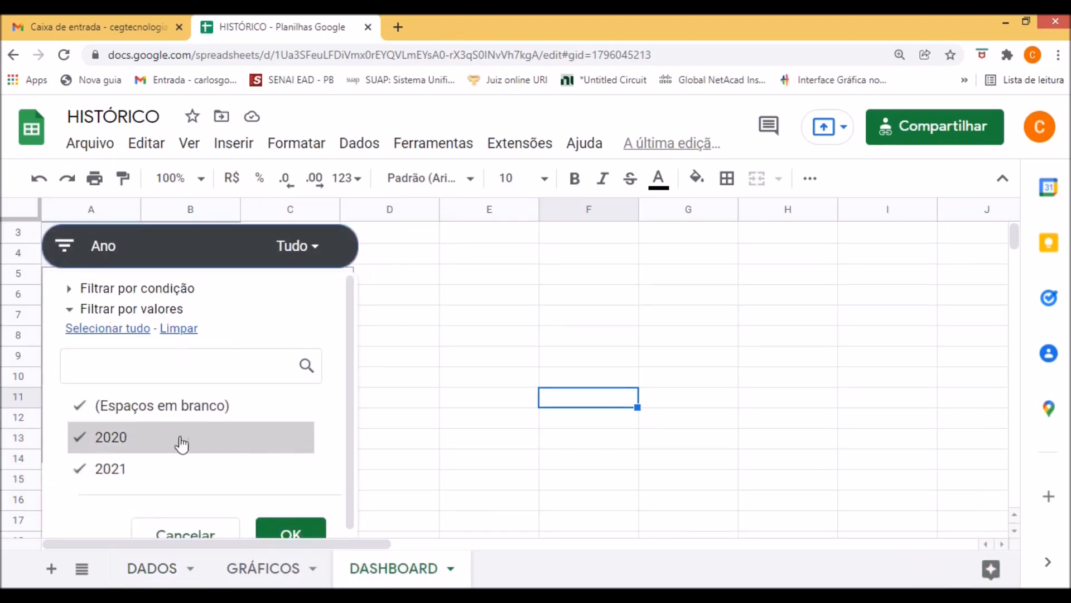
{"action": "left_click", "coordinate": [79, 474]}
{"action": "left_click", "coordinate": [286, 525]}
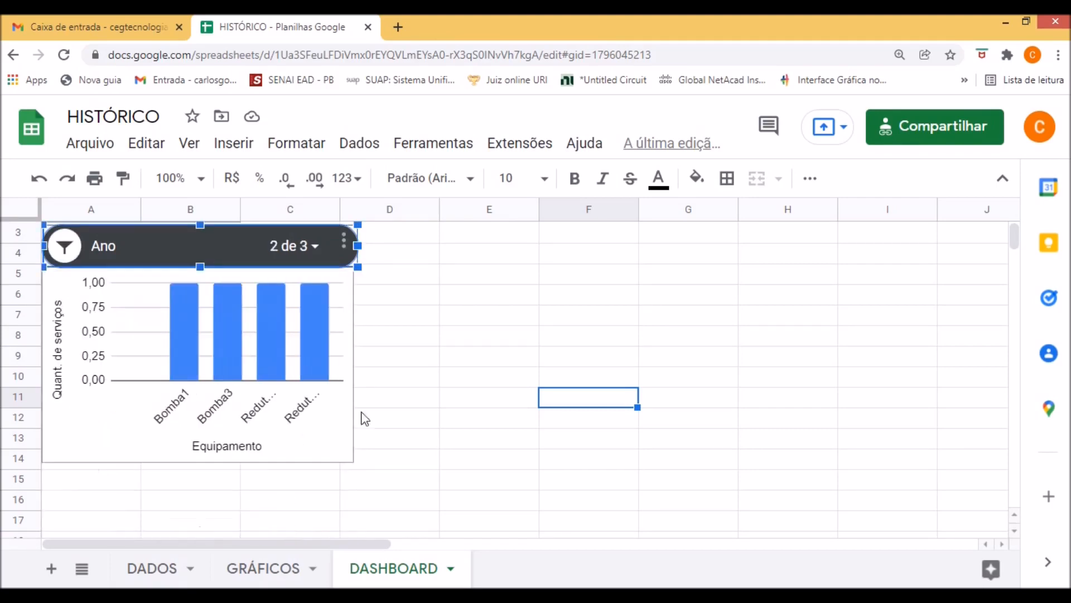
{"action": "left_click", "coordinate": [398, 407]}
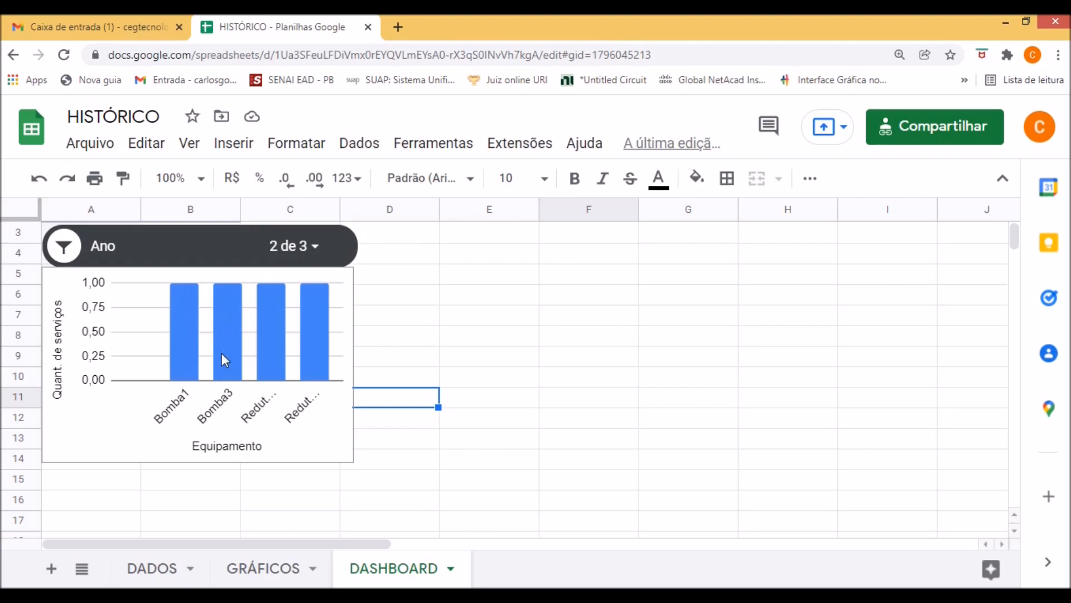
{"action": "left_click", "coordinate": [271, 368]}
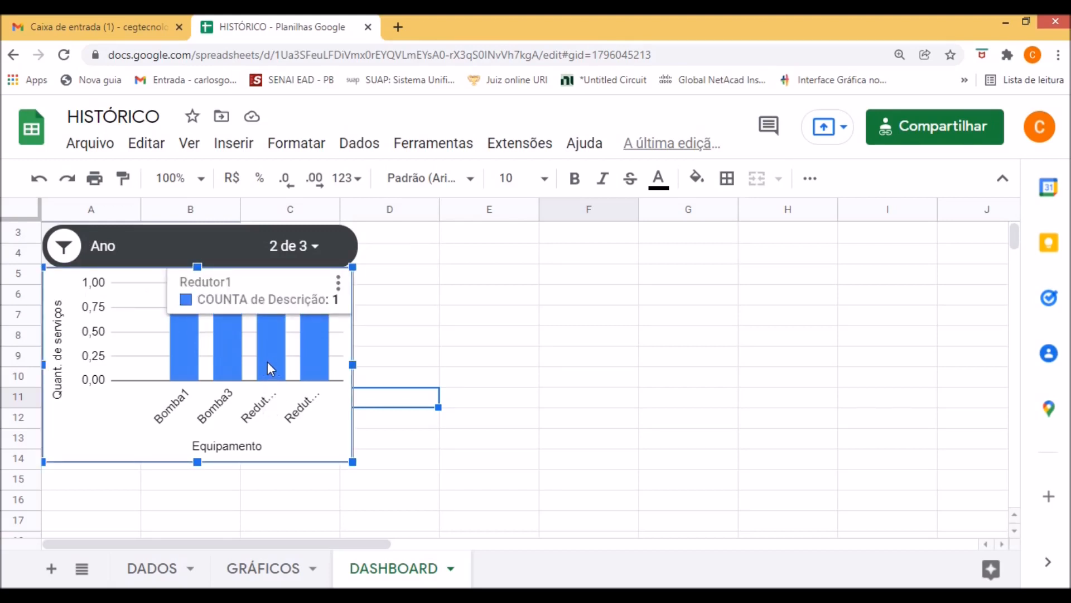
{"action": "left_click", "coordinate": [413, 480]}
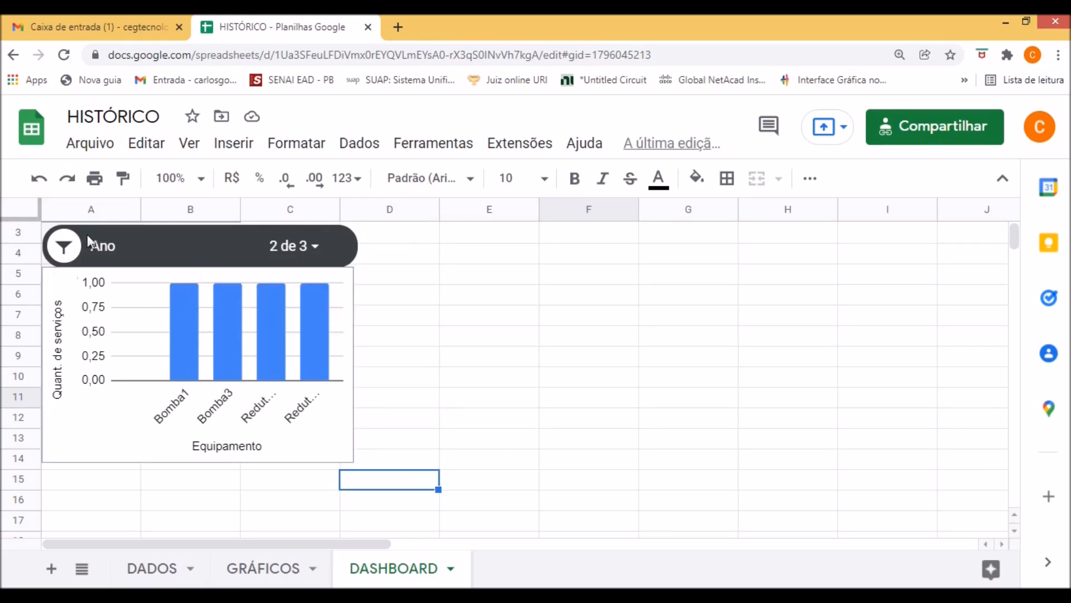
Include 2021 again in the Ano filter control so that all years are selected.
{"action": "left_click", "coordinate": [68, 245]}
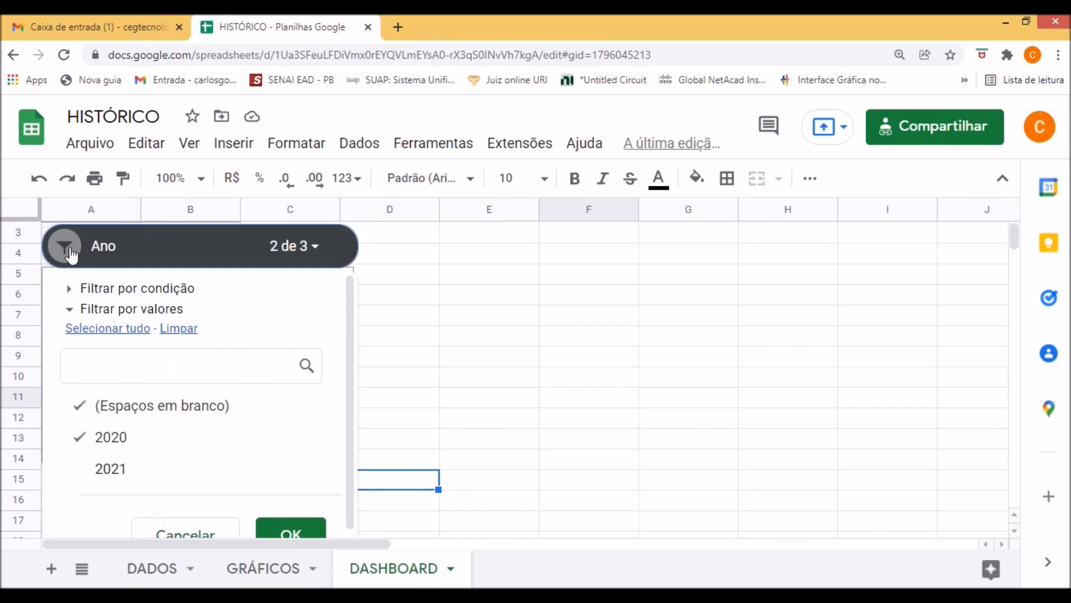
{"action": "left_click", "coordinate": [79, 475]}
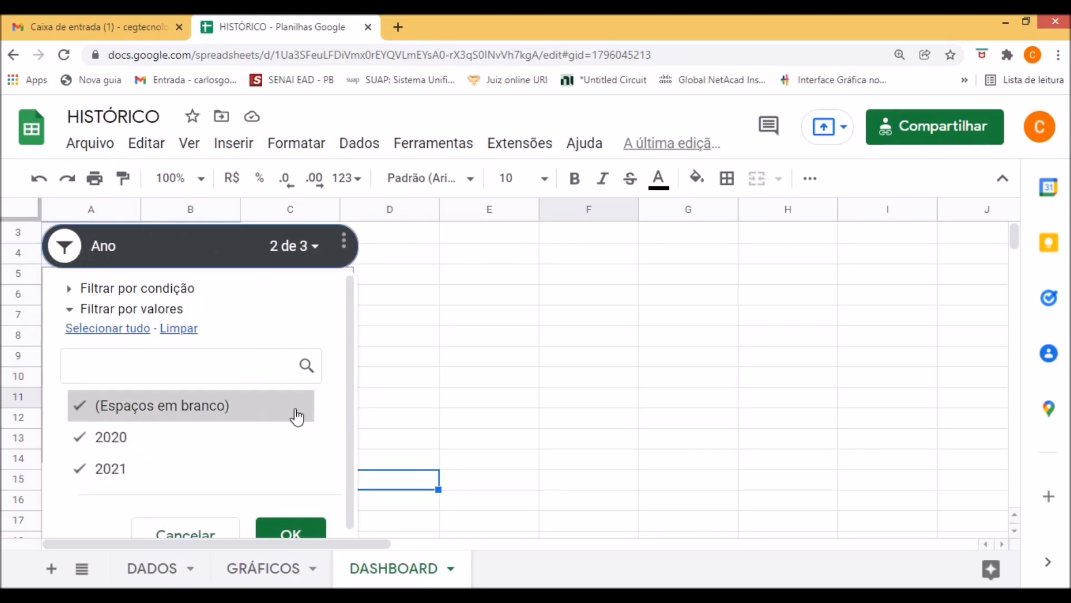
{"action": "scroll", "coordinate": [301, 421], "scroll_direction": "down", "scroll_amount": 1}
{"action": "left_click", "coordinate": [293, 519]}
{"action": "left_click", "coordinate": [514, 426]}
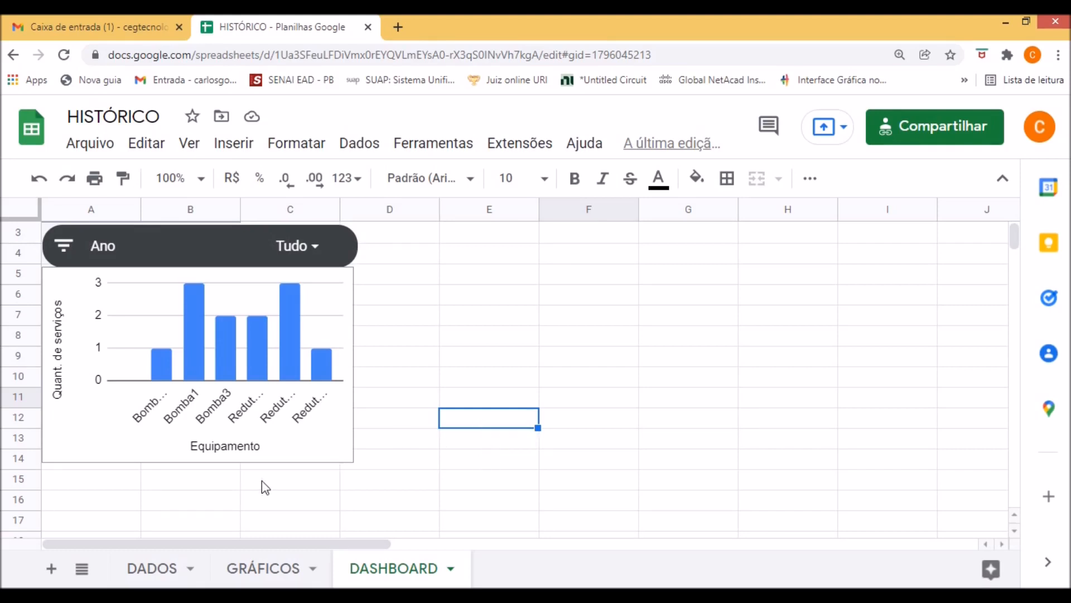
Create a pivot table from the DADOS!A:G data on the existing DASHBOARD sheet at cell D5.
{"action": "left_click", "coordinate": [142, 568]}
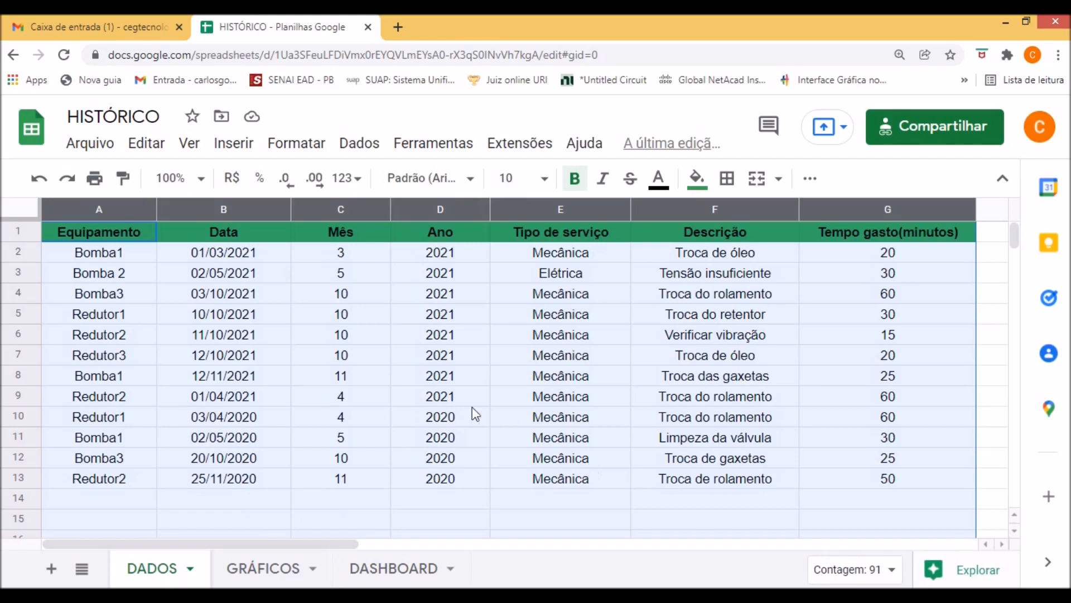
{"action": "left_click", "coordinate": [248, 146]}
{"action": "left_click", "coordinate": [342, 353]}
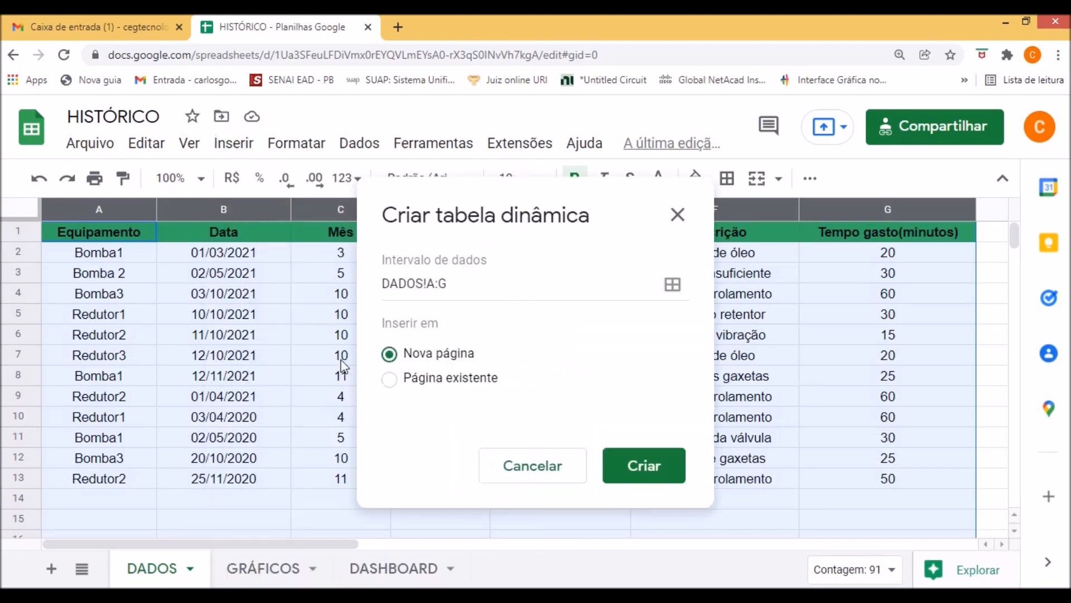
{"action": "left_click", "coordinate": [390, 385]}
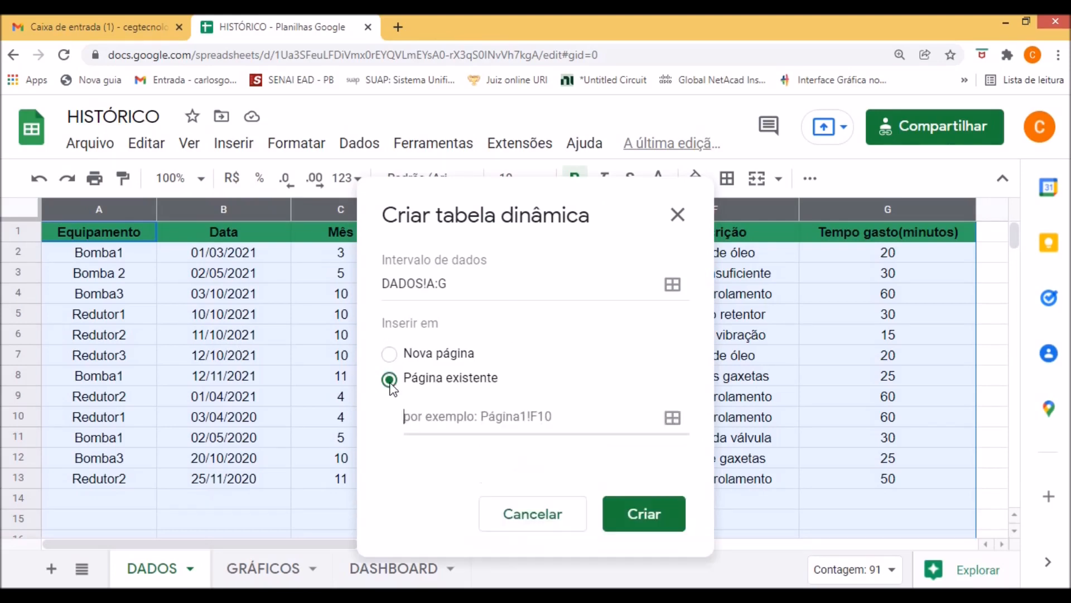
{"action": "left_click", "coordinate": [672, 422]}
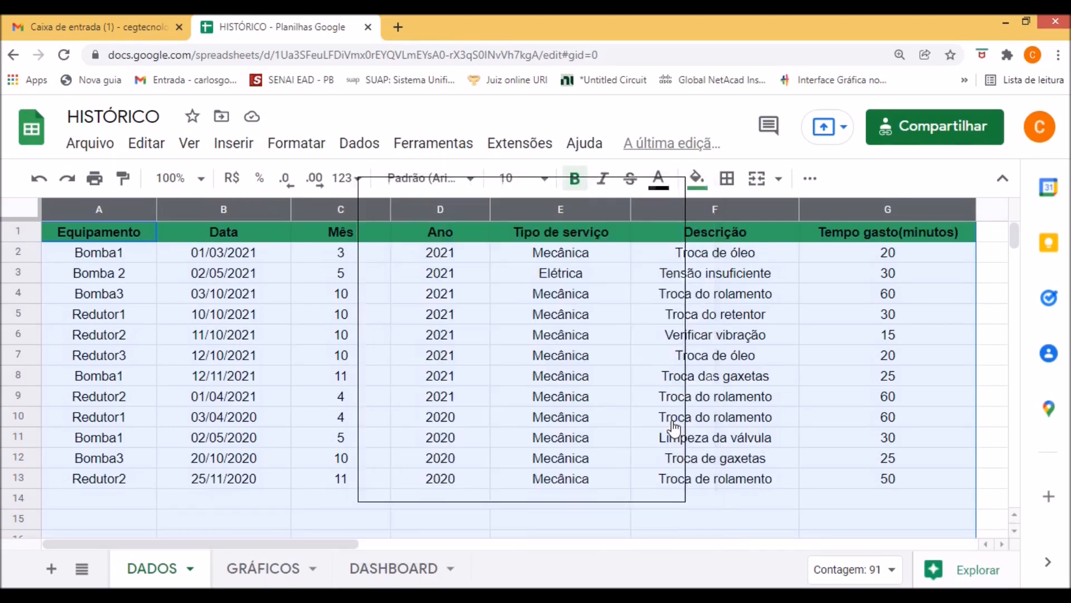
{"action": "left_click", "coordinate": [375, 570]}
{"action": "left_click_drag", "start_coordinate": [598, 226], "coordinate": [797, 316]}
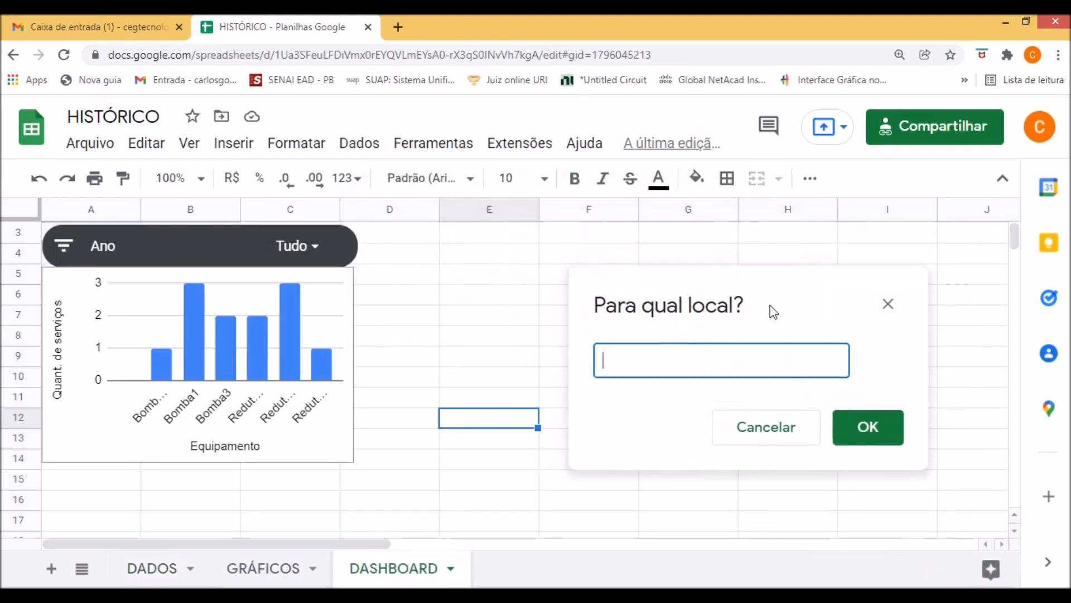
{"action": "left_click", "coordinate": [429, 279]}
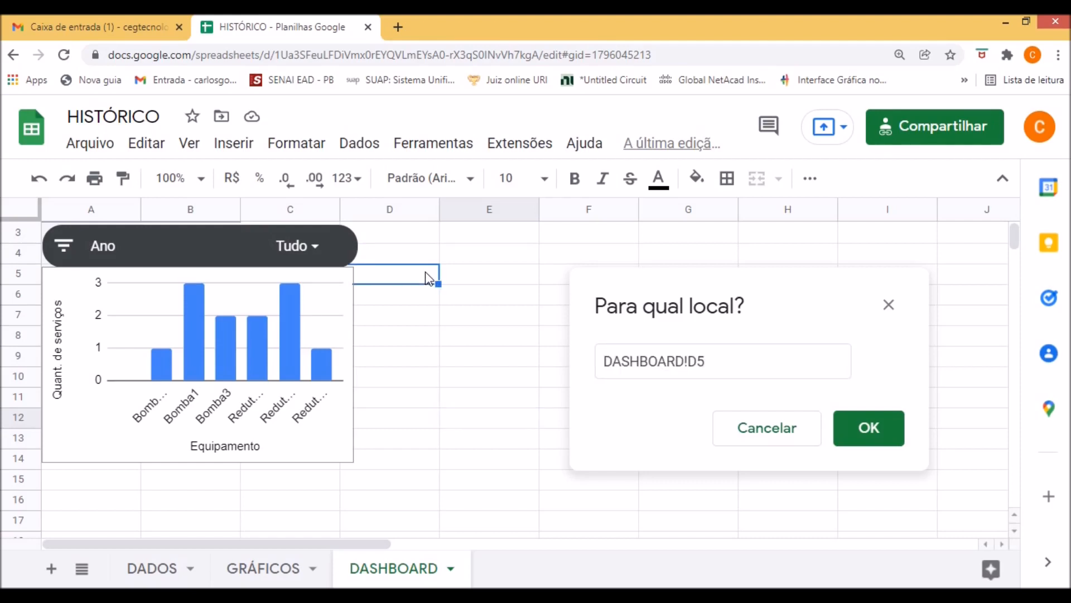
{"action": "left_click", "coordinate": [871, 428]}
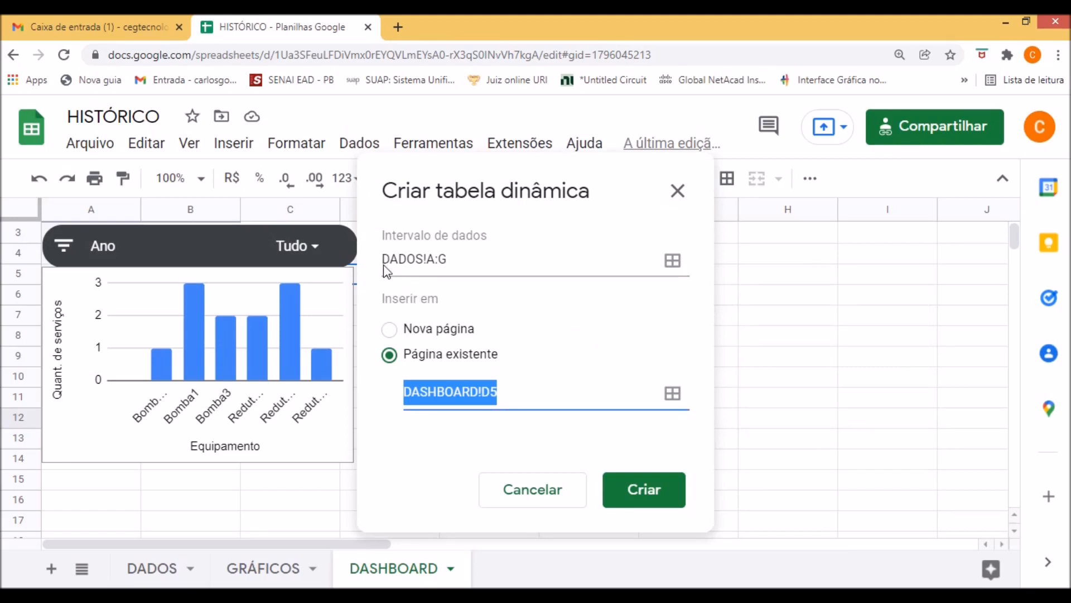
{"action": "left_click", "coordinate": [138, 567]}
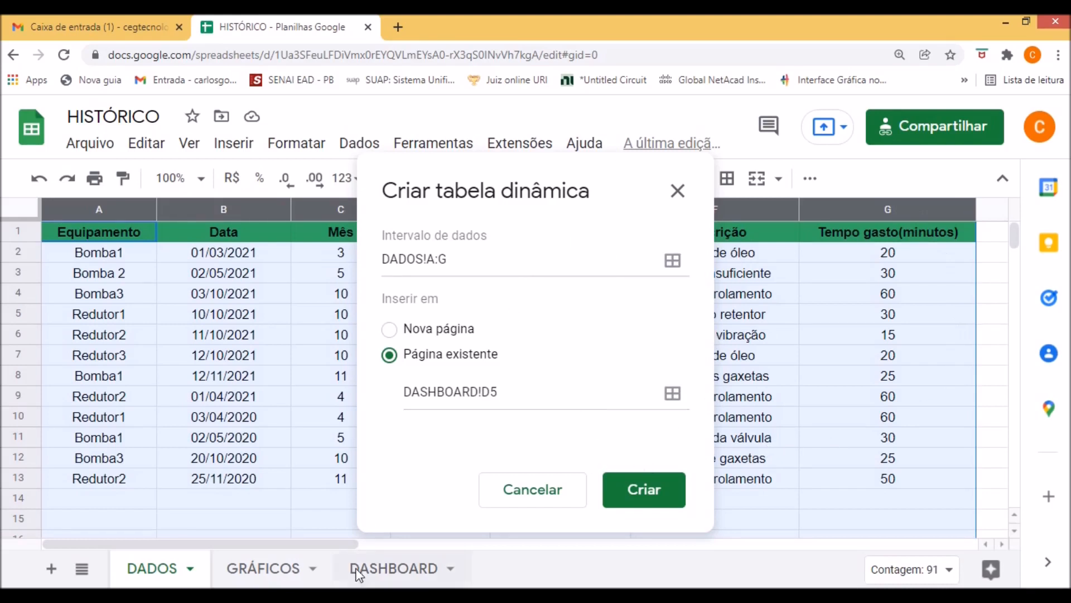
{"action": "left_click", "coordinate": [388, 582]}
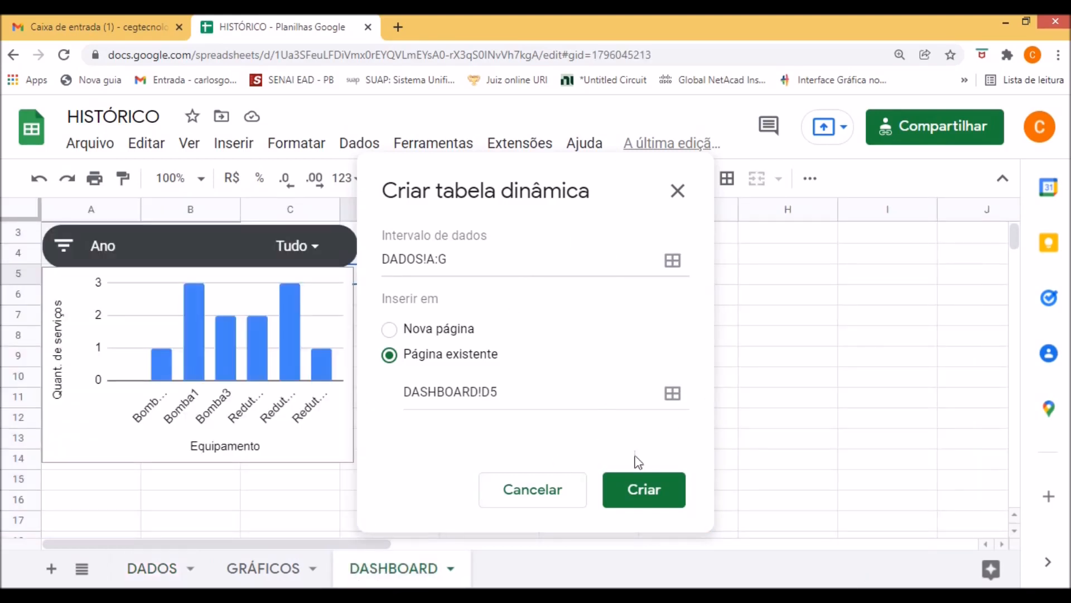
{"action": "left_click", "coordinate": [645, 489]}
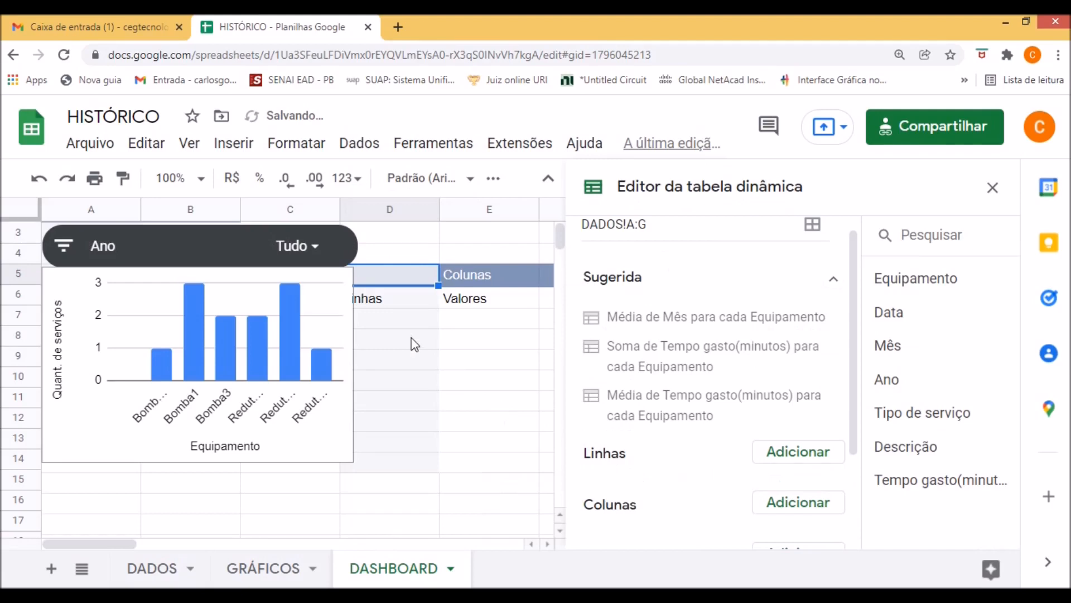
Add Equipamento as the pivot table's rows and Descrição as its values, and close the pivot table editor.
{"action": "left_click", "coordinate": [801, 453]}
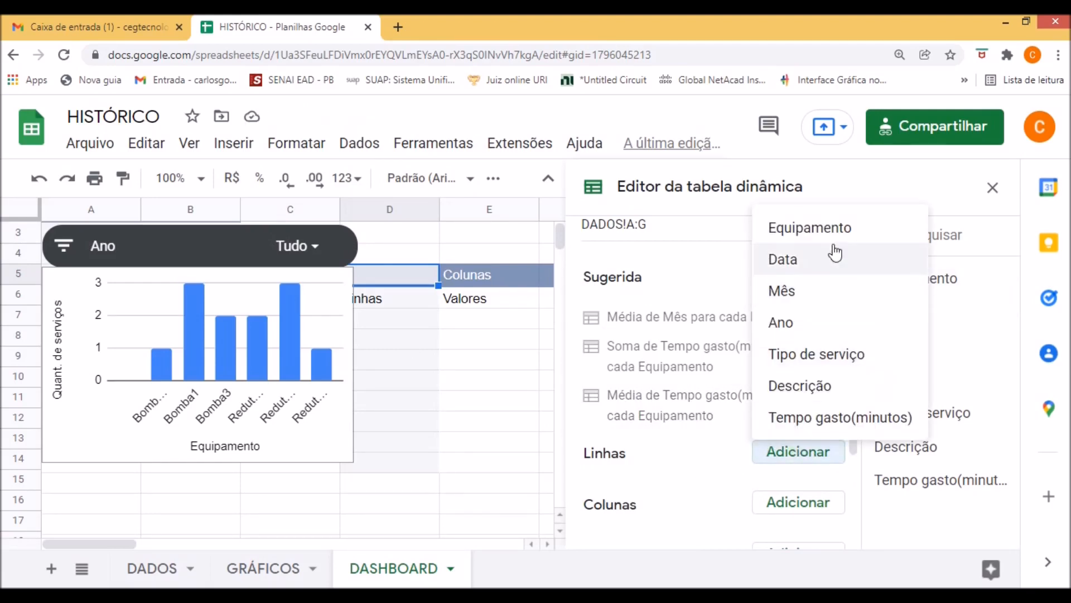
{"action": "left_click", "coordinate": [809, 228]}
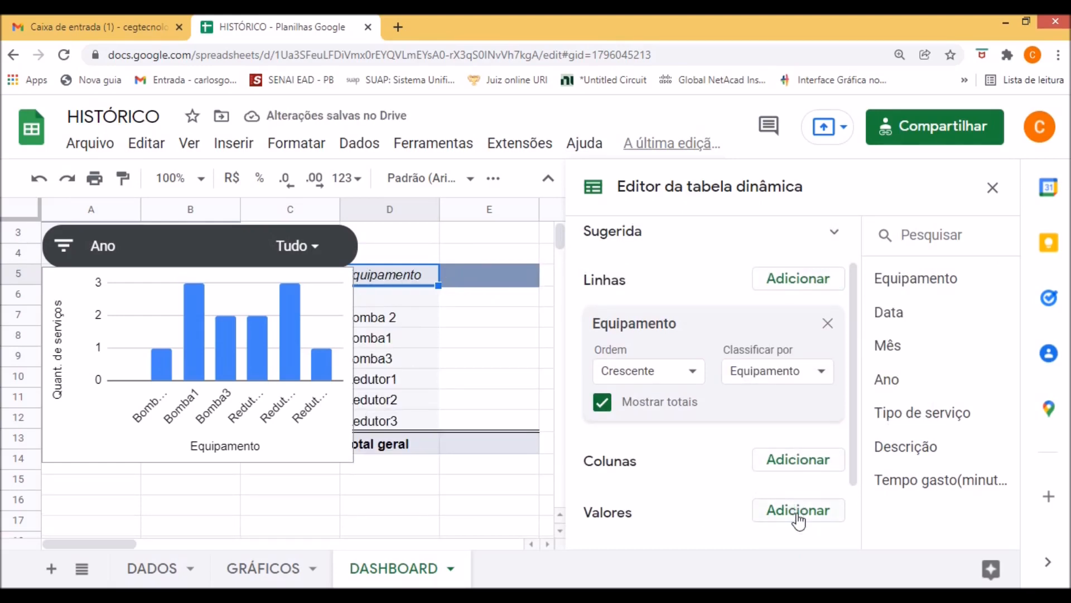
{"action": "left_click_drag", "start_coordinate": [854, 446], "coordinate": [850, 461]}
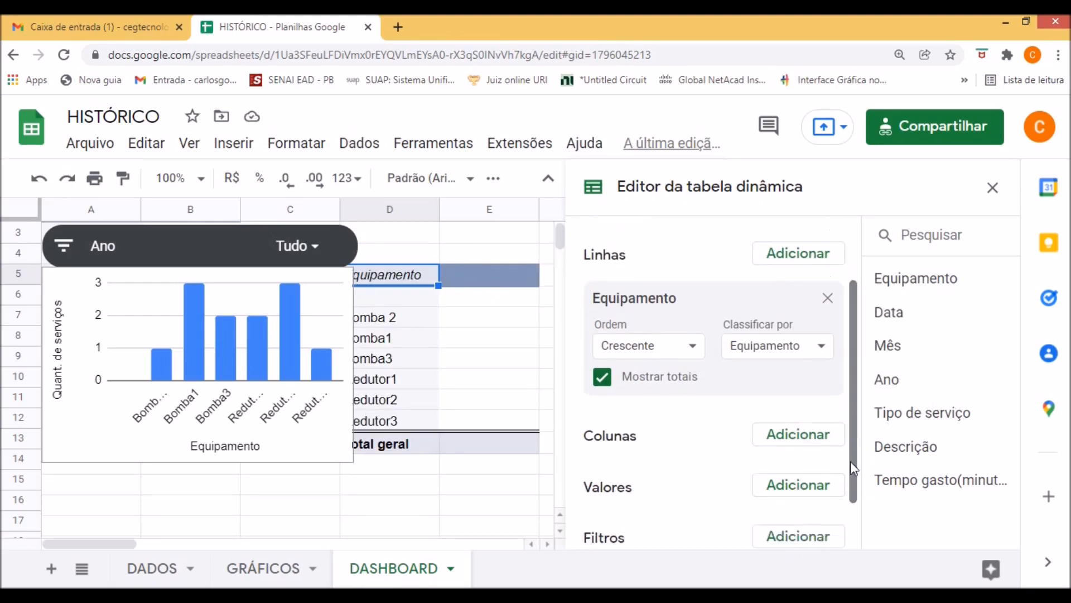
{"action": "left_click", "coordinate": [808, 487]}
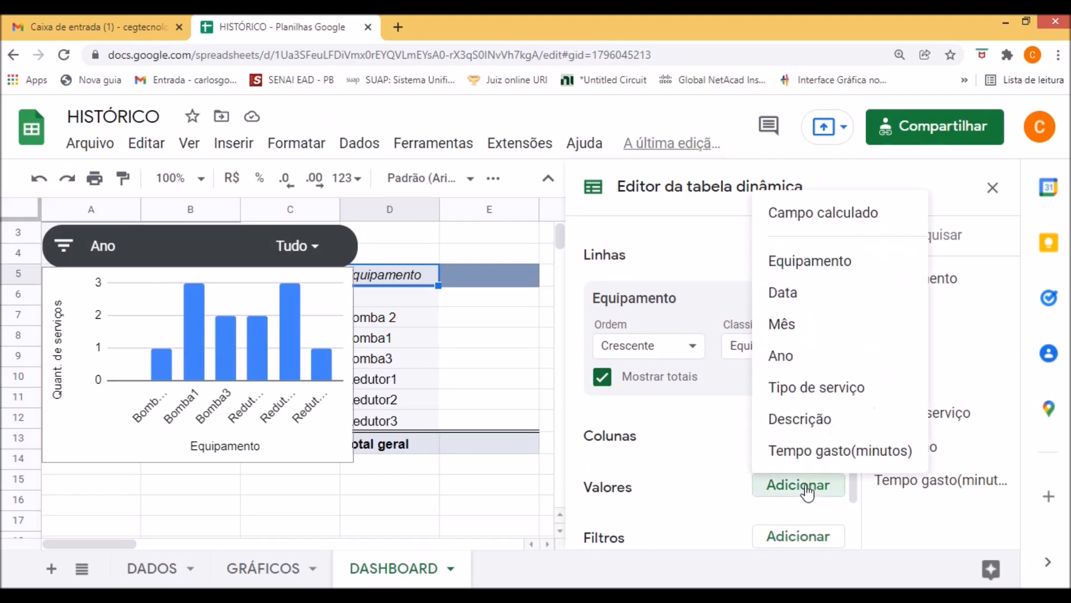
{"action": "left_click", "coordinate": [814, 427]}
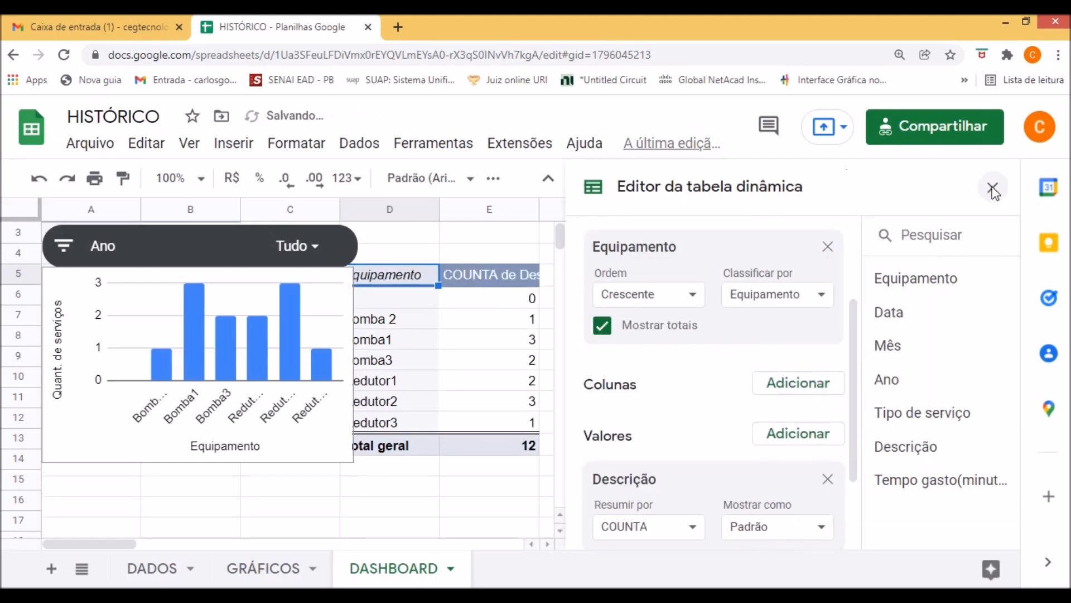
{"action": "left_click", "coordinate": [992, 186]}
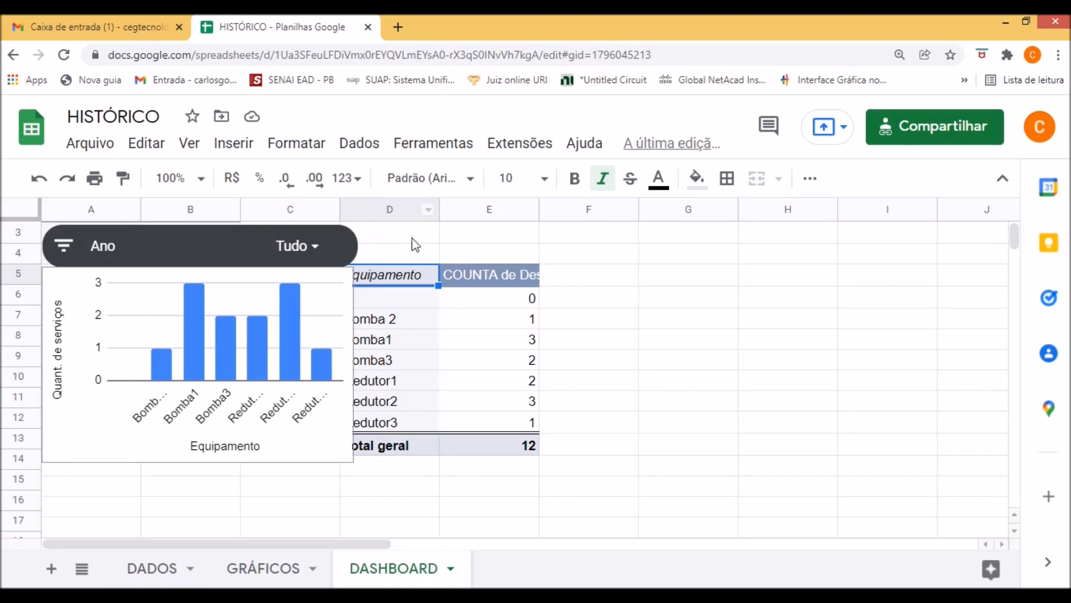
Add a filter control to the dashboard based on the Mês column and close its settings.
{"action": "left_click", "coordinate": [357, 146]}
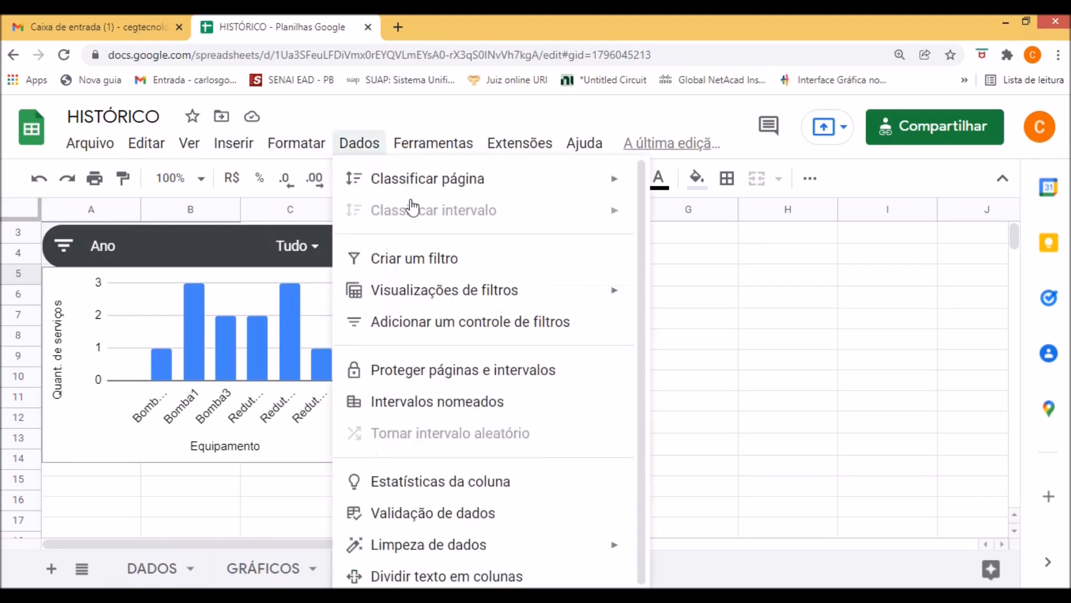
{"action": "left_click", "coordinate": [468, 326]}
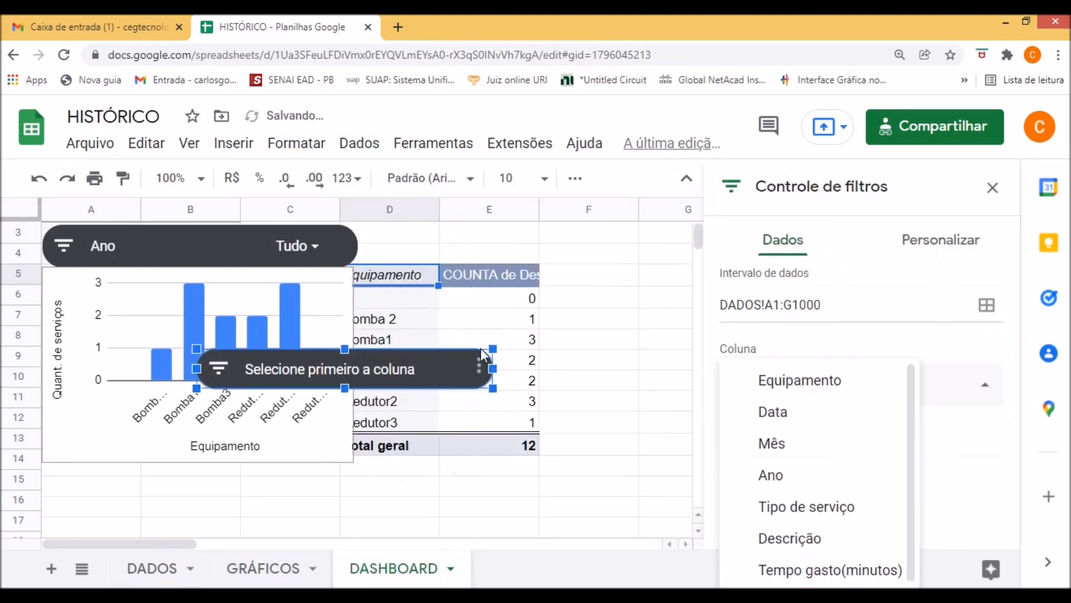
{"action": "left_click", "coordinate": [479, 367]}
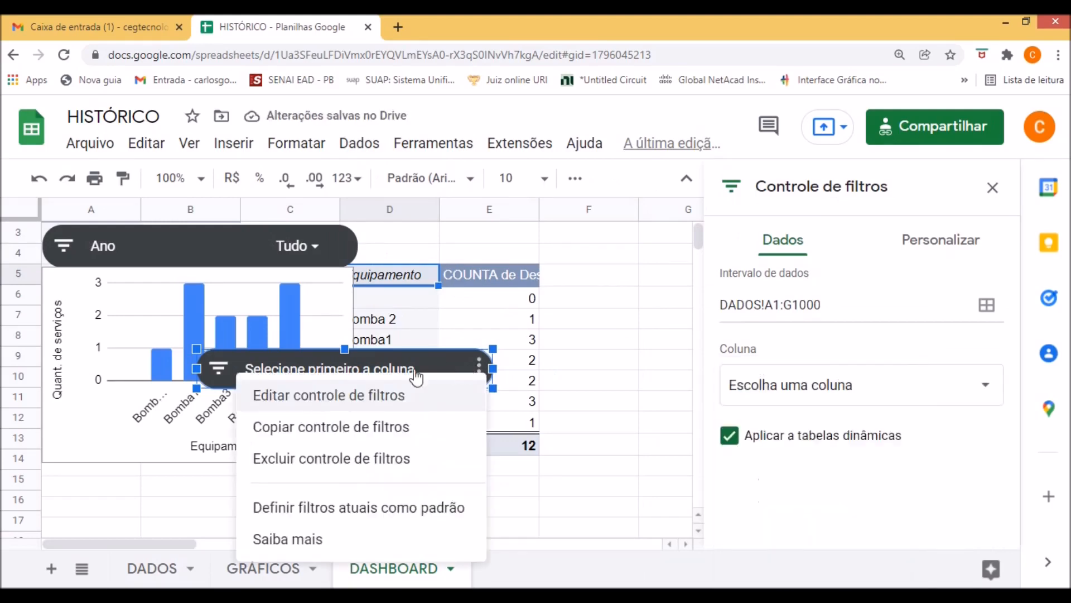
{"action": "left_click", "coordinate": [390, 397]}
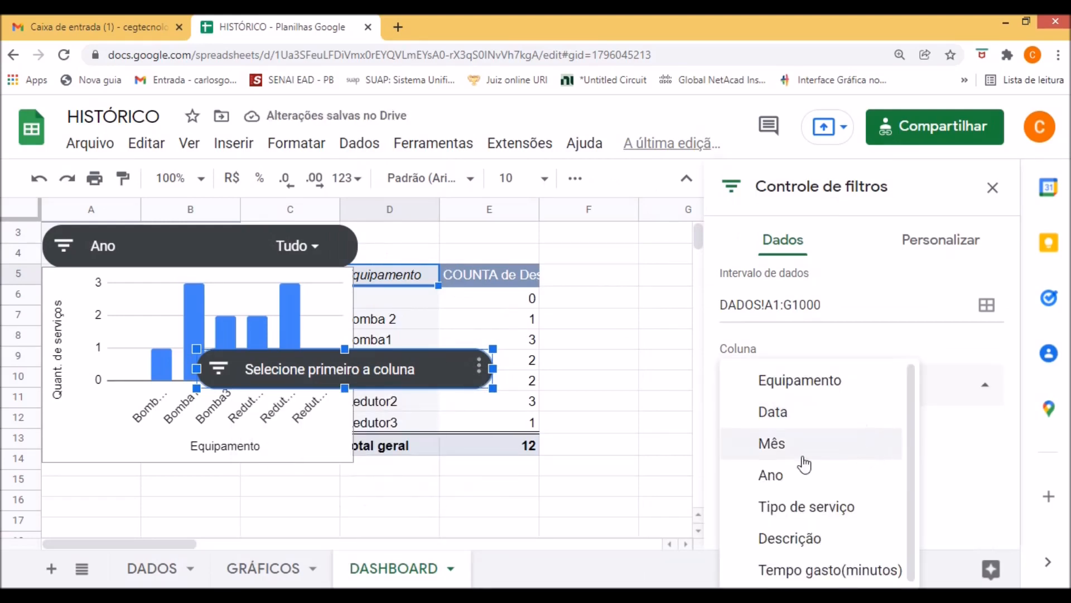
{"action": "left_click", "coordinate": [772, 443]}
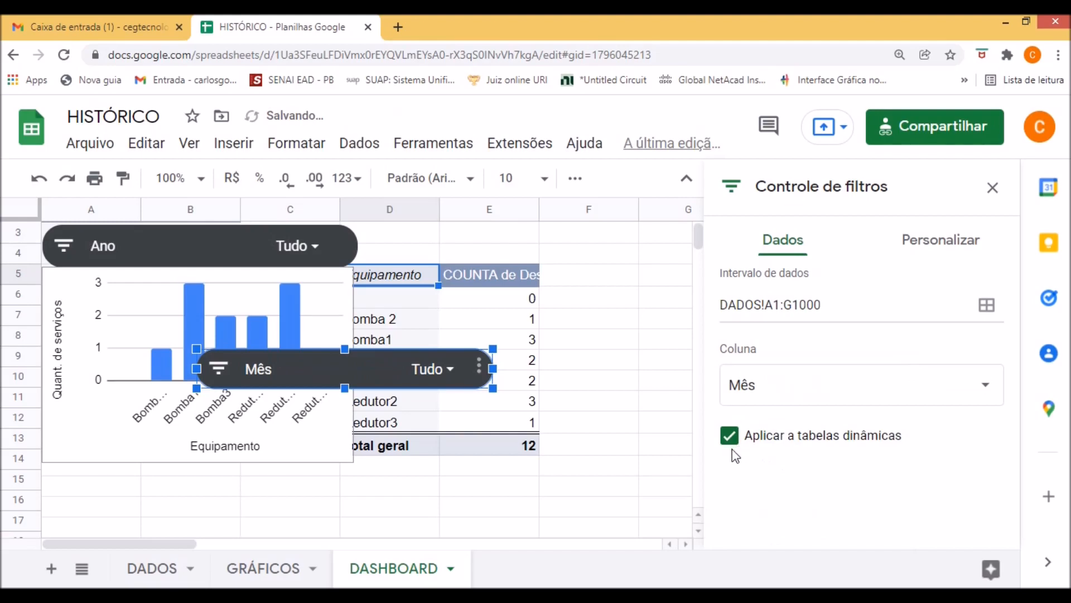
{"action": "left_click", "coordinate": [992, 187]}
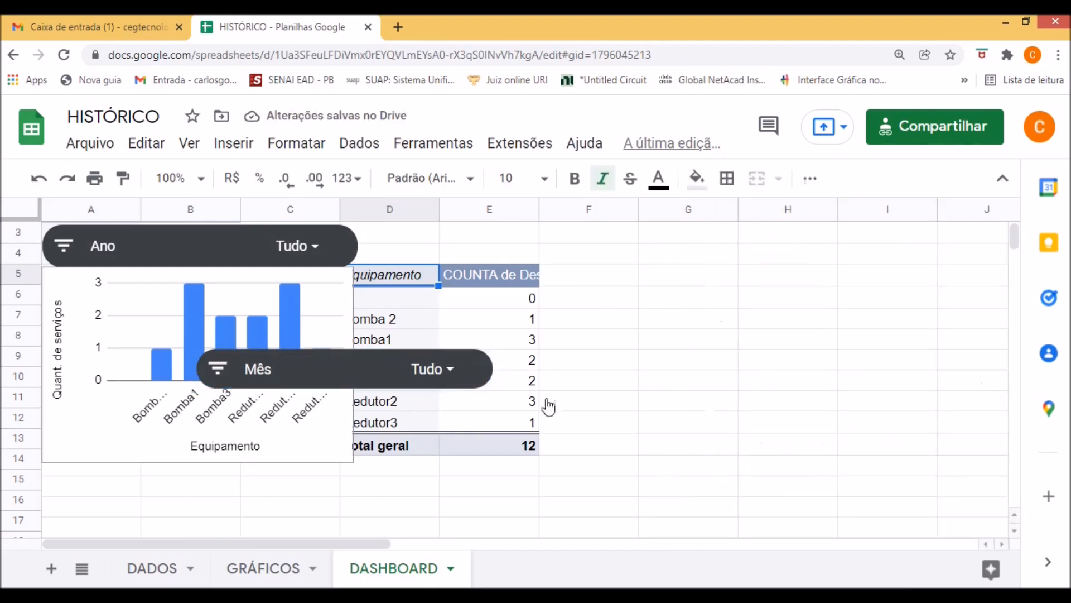
Move the Mês filter control directly beside the Ano filter control, aligned in the same row.
{"action": "left_click", "coordinate": [371, 385]}
{"action": "left_click_drag", "start_coordinate": [373, 382], "coordinate": [536, 245]}
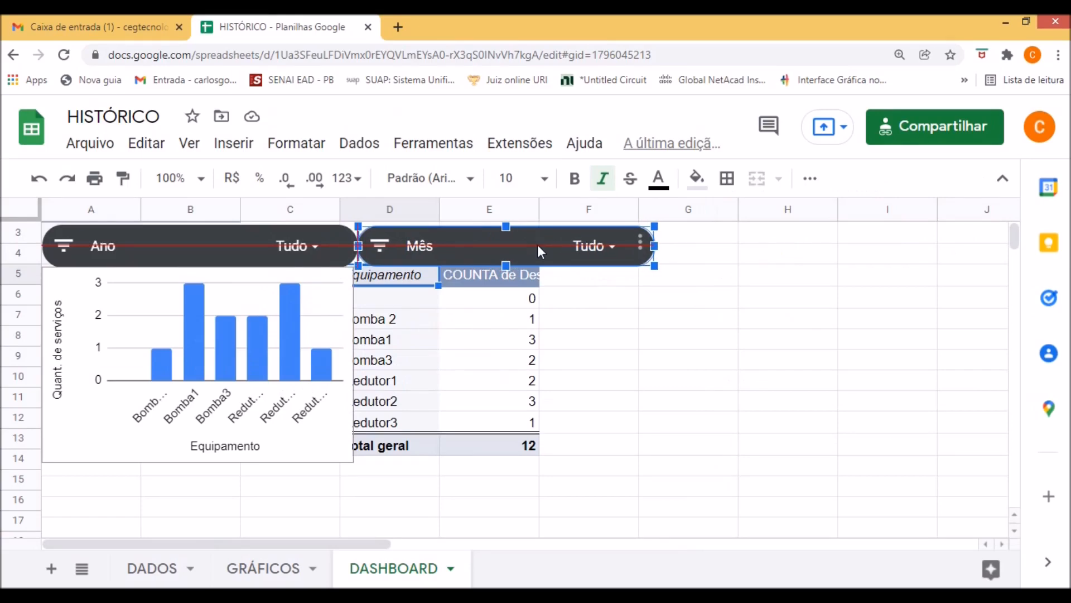
{"action": "left_click_drag", "start_coordinate": [536, 245], "coordinate": [536, 245]}
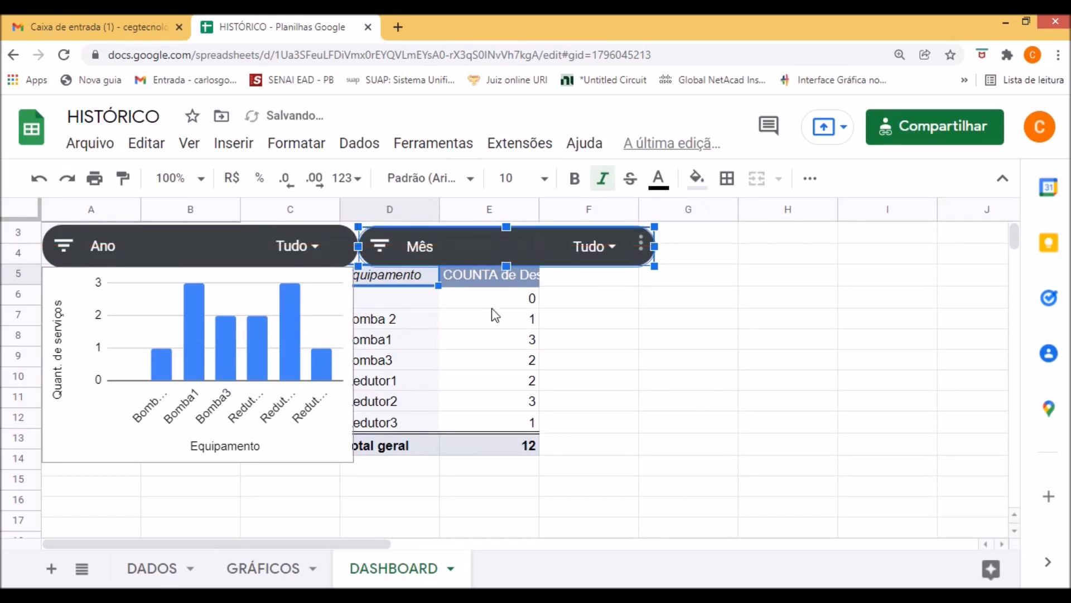
{"action": "left_click", "coordinate": [520, 286]}
{"action": "left_click", "coordinate": [493, 508]}
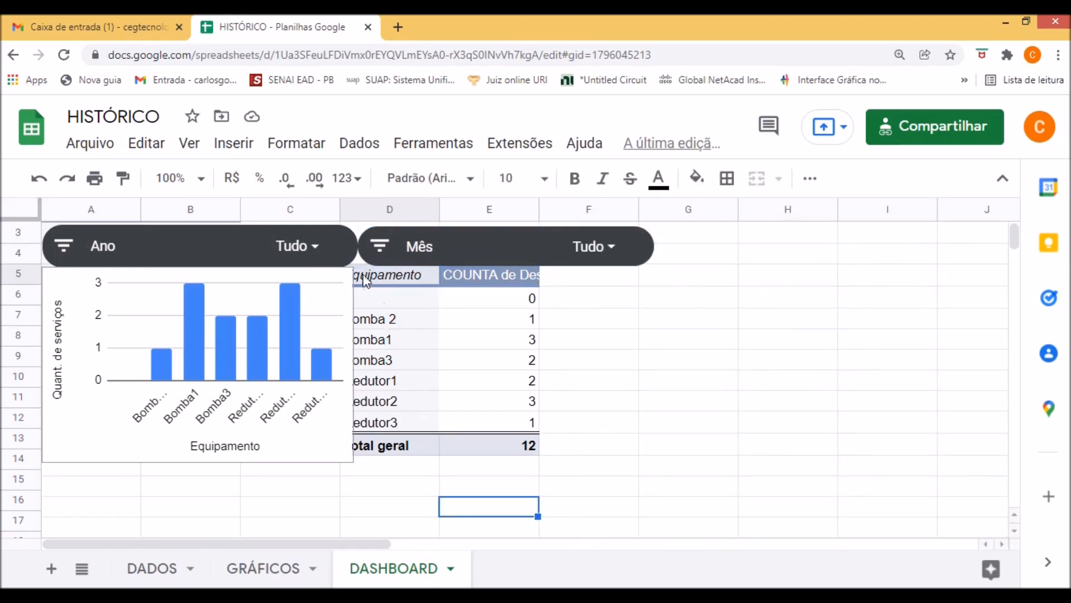
Turn off the Equipamento totals in the new pivot table and insert a chart from its data.
{"action": "left_click_drag", "start_coordinate": [369, 276], "coordinate": [489, 445]}
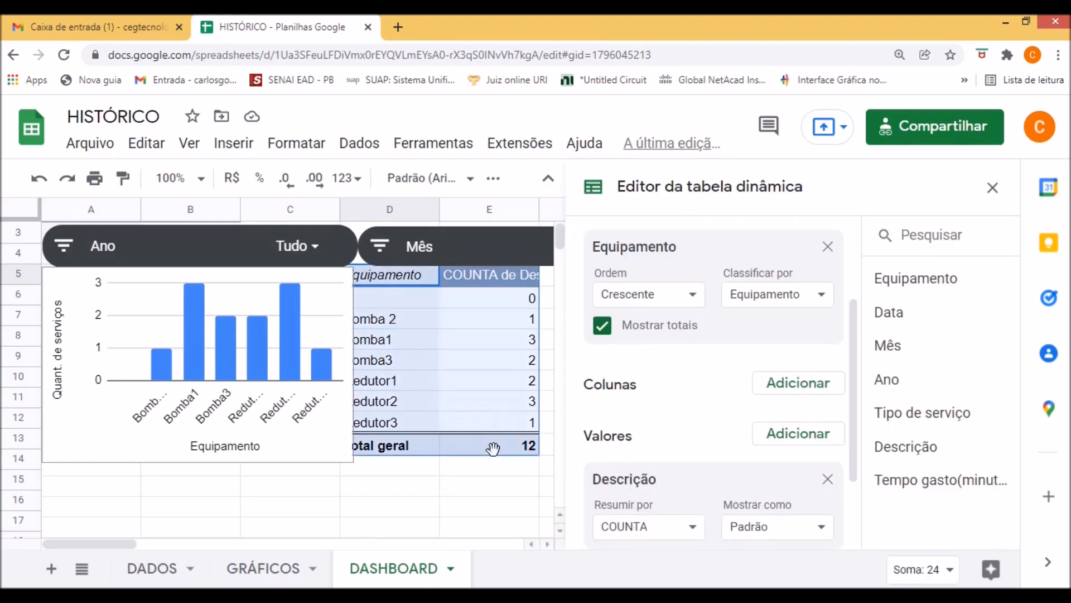
{"action": "left_click", "coordinate": [602, 326]}
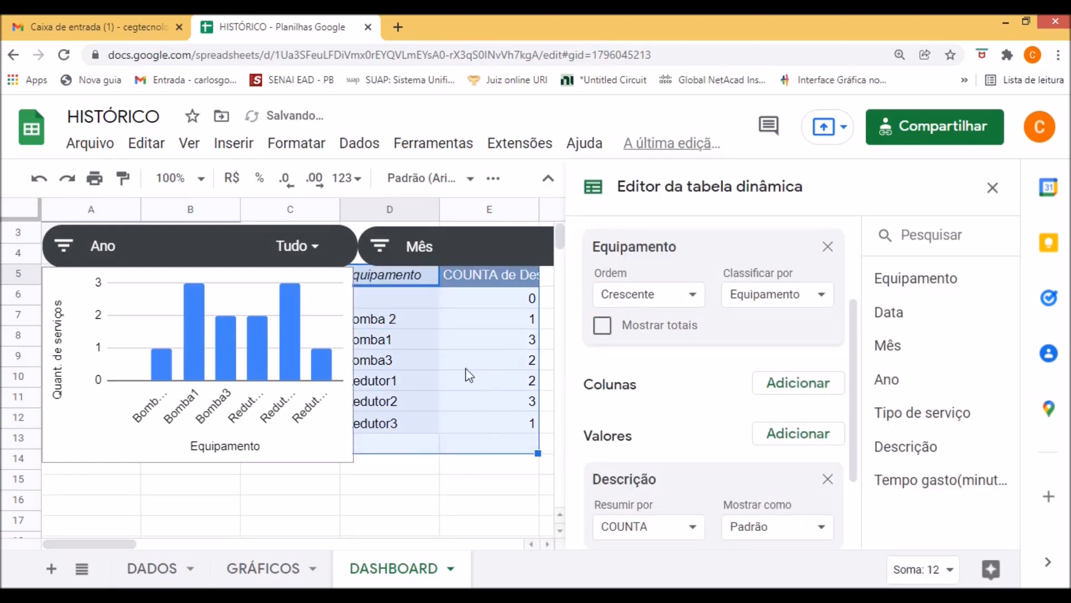
{"action": "left_click", "coordinate": [233, 143]}
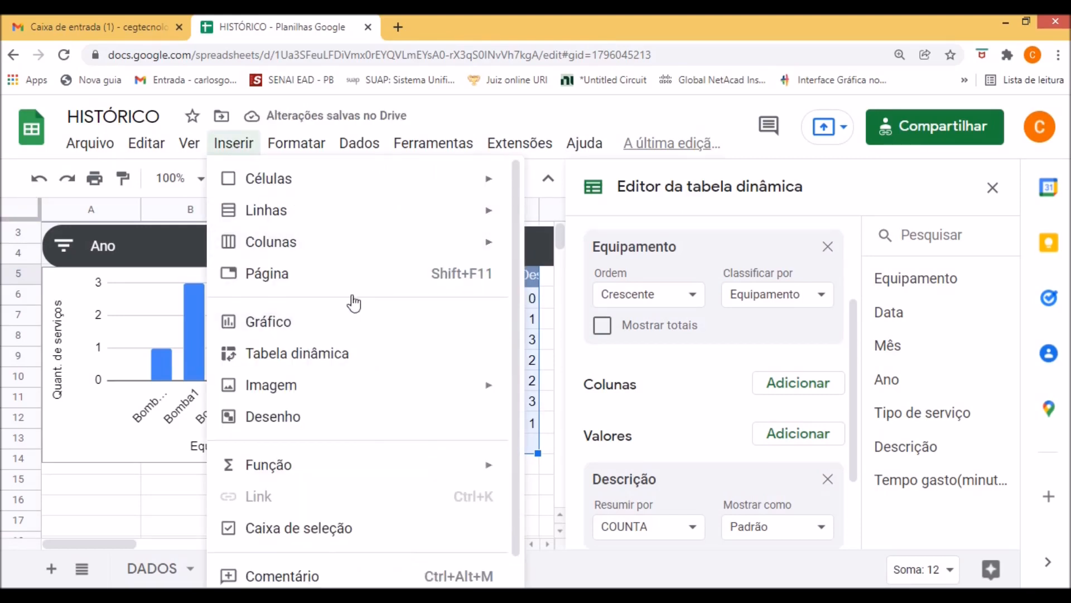
{"action": "left_click", "coordinate": [352, 323]}
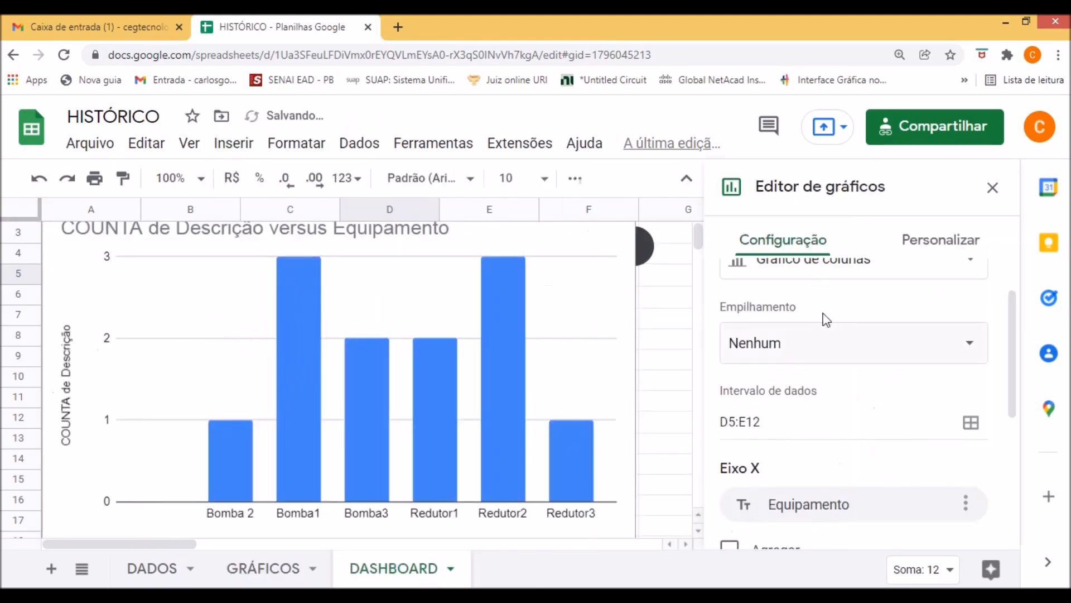
Change the new chart's type to a bar chart, and close the chart and pivot table editors.
{"action": "left_click", "coordinate": [969, 349]}
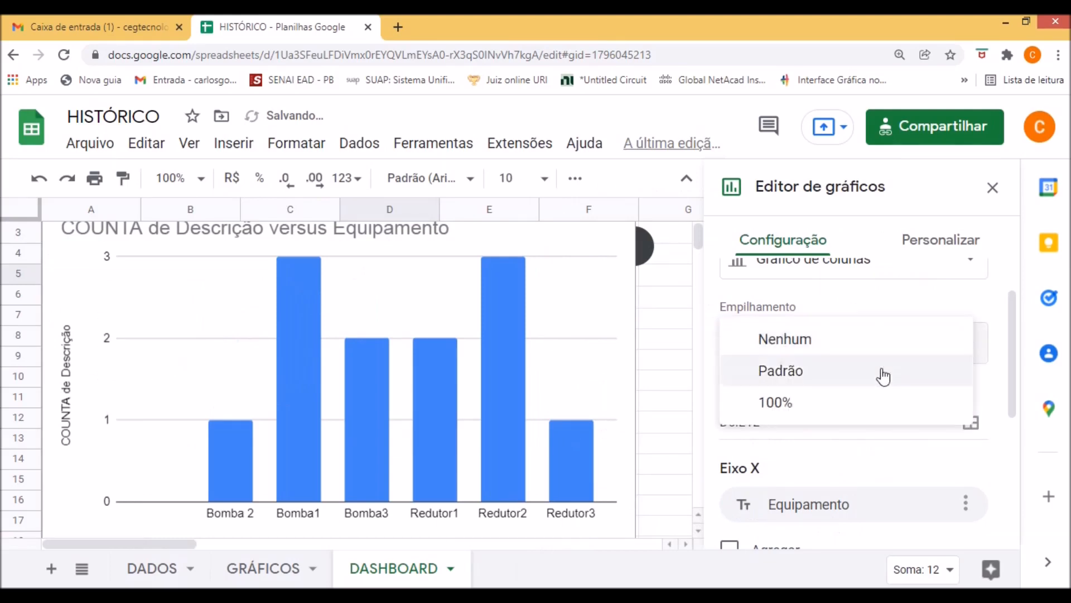
{"action": "left_click", "coordinate": [985, 330]}
{"action": "scroll", "coordinate": [880, 363], "scroll_direction": "up", "scroll_amount": 1}
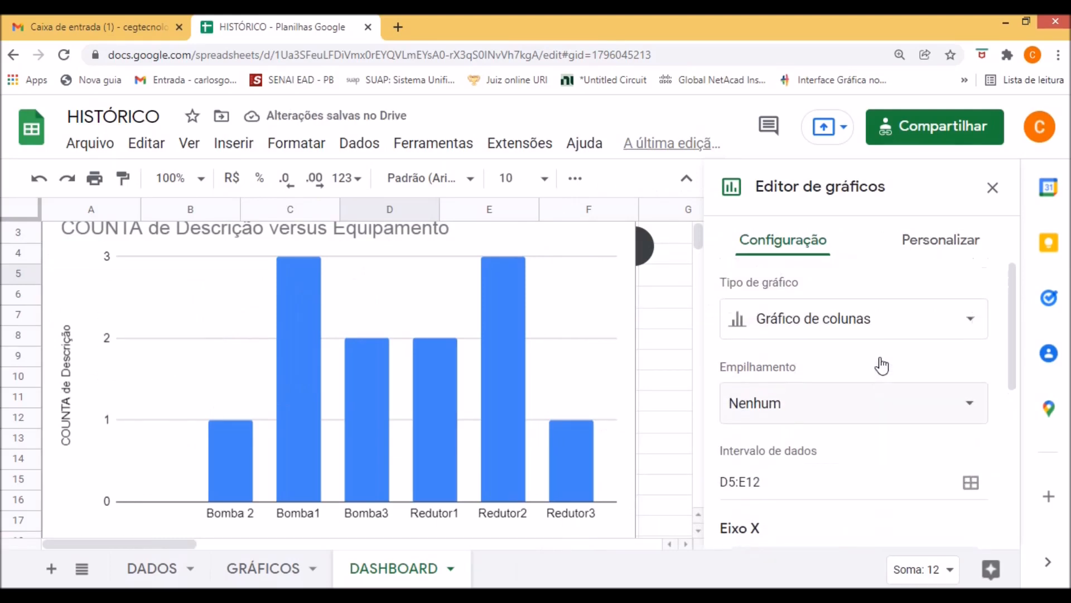
{"action": "left_click", "coordinate": [909, 327]}
{"action": "scroll", "coordinate": [826, 415], "scroll_direction": "down", "scroll_amount": 2}
{"action": "scroll", "coordinate": [824, 416], "scroll_direction": "down", "scroll_amount": 1}
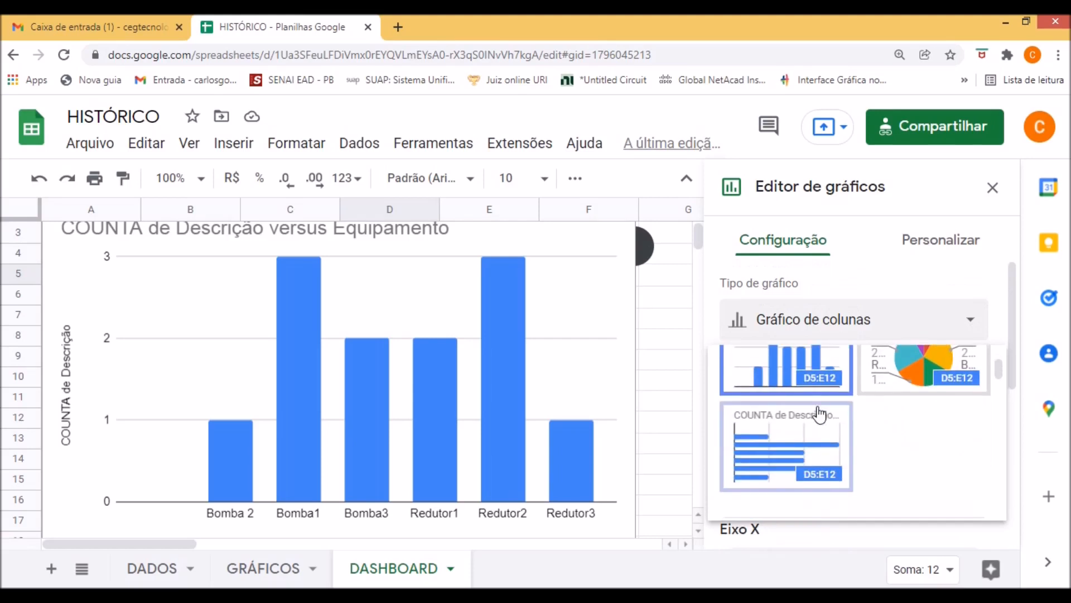
{"action": "left_click", "coordinate": [780, 455]}
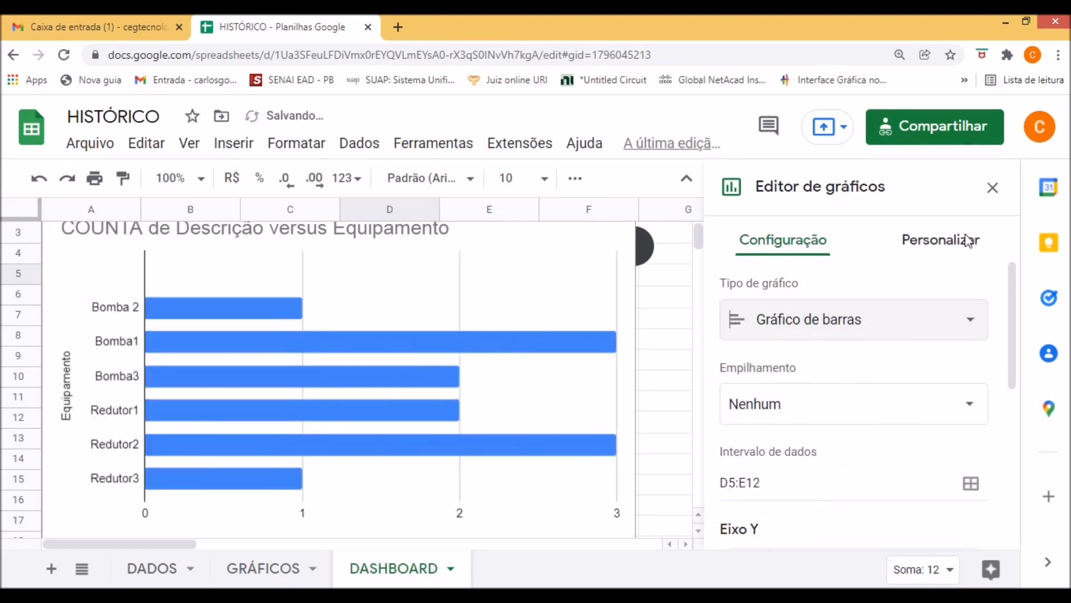
{"action": "left_click", "coordinate": [993, 188]}
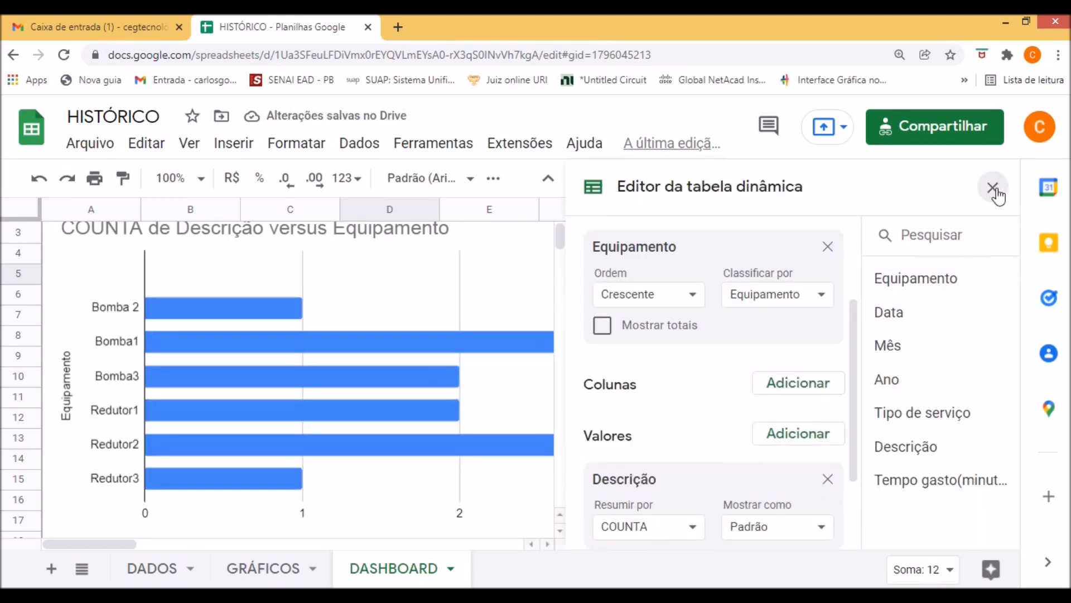
{"action": "left_click", "coordinate": [993, 187]}
Shrink the bar chart and place it beside the column chart, directly under the Mês filter control.
{"action": "left_click_drag", "start_coordinate": [619, 247], "coordinate": [623, 284]}
{"action": "left_click_drag", "start_coordinate": [640, 240], "coordinate": [366, 380]}
{"action": "left_click_drag", "start_coordinate": [272, 378], "coordinate": [639, 345]}
{"action": "scroll", "coordinate": [647, 366], "scroll_direction": "up", "scroll_amount": 2}
{"action": "left_click_drag", "start_coordinate": [598, 463], "coordinate": [540, 357]}
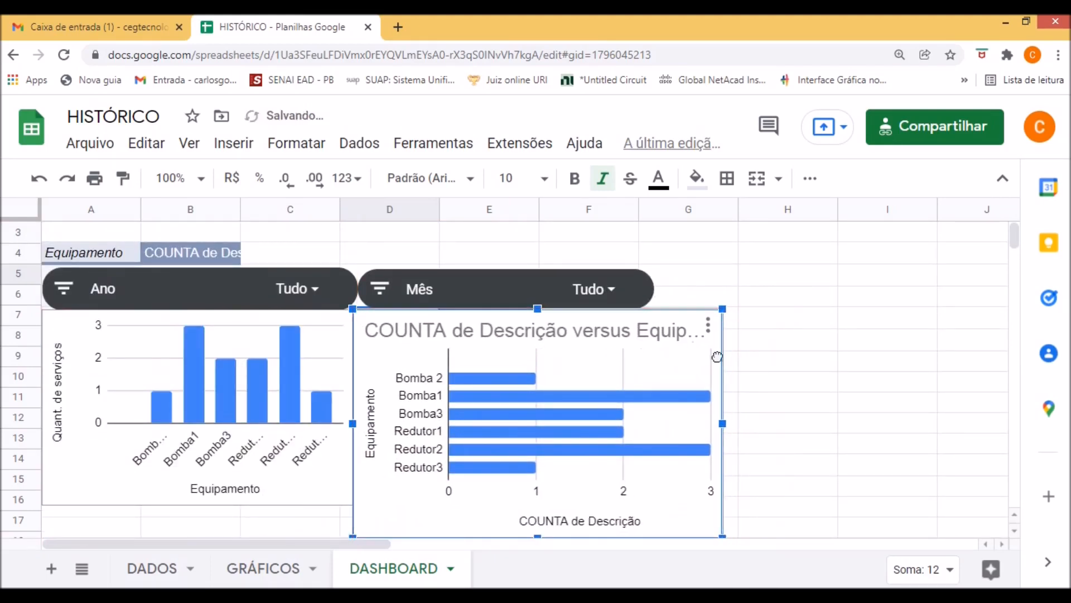
Narrow the bar chart to roughly the Mês filter's width and extend its top edge up to the filter control.
{"action": "left_click_drag", "start_coordinate": [723, 309], "coordinate": [713, 314]}
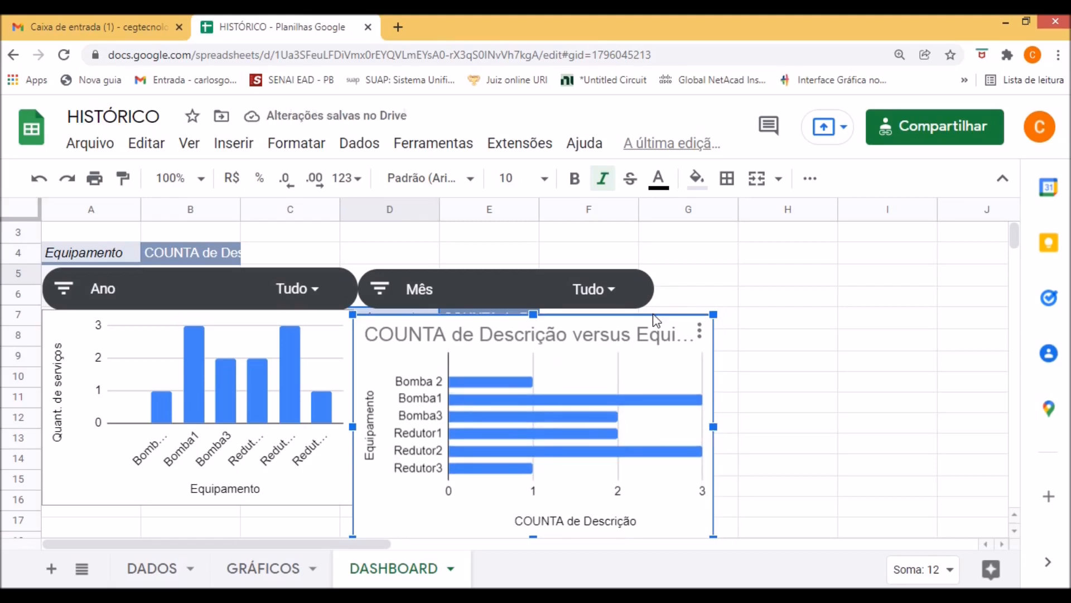
{"action": "left_click_drag", "start_coordinate": [666, 426], "coordinate": [664, 426]}
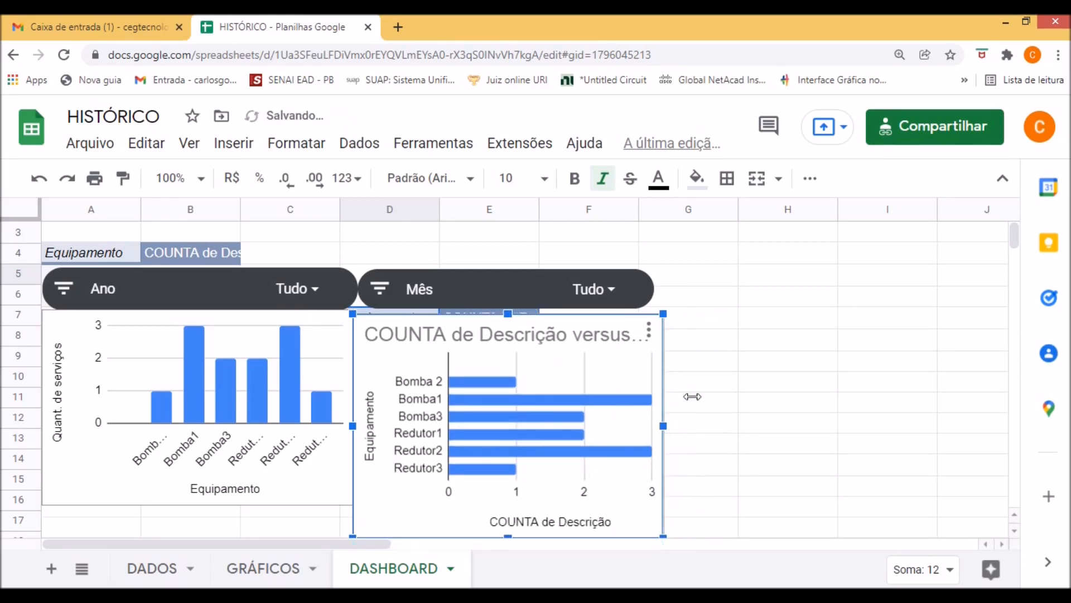
{"action": "mouse_move", "coordinate": [509, 314]}
{"action": "left_mouse_down"}
{"action": "mouse_move", "coordinate": [526, 296]}
{"action": "mouse_move", "coordinate": [527, 311]}
{"action": "left_mouse_up"}
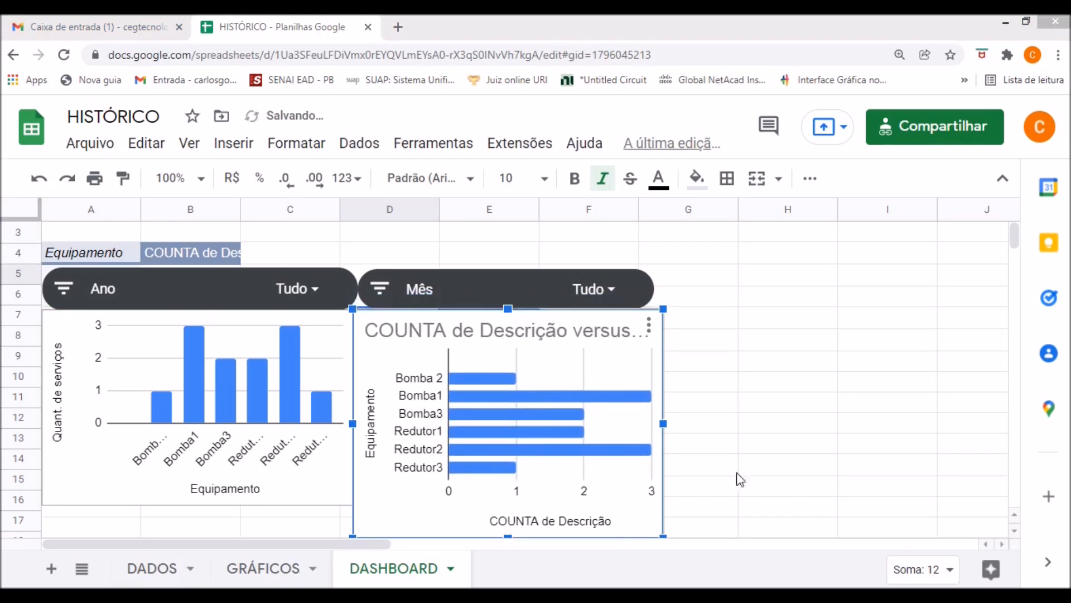
{"action": "left_click", "coordinate": [777, 463]}
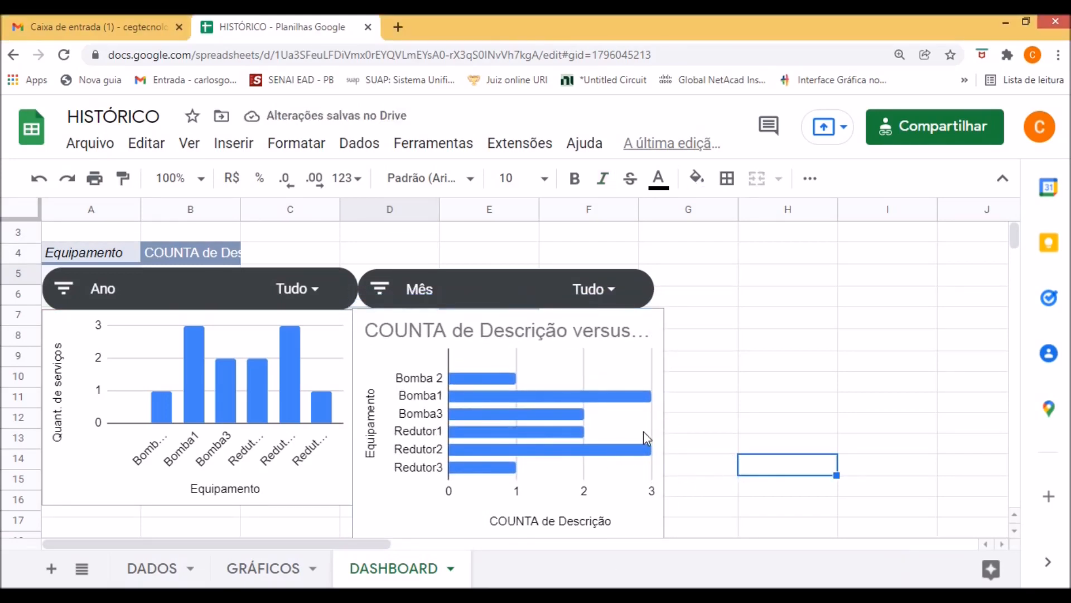
Resize the bar chart so its top and bottom edges line up with the neighbouring column chart.
{"action": "scroll", "coordinate": [622, 352], "scroll_direction": "down", "scroll_amount": 1}
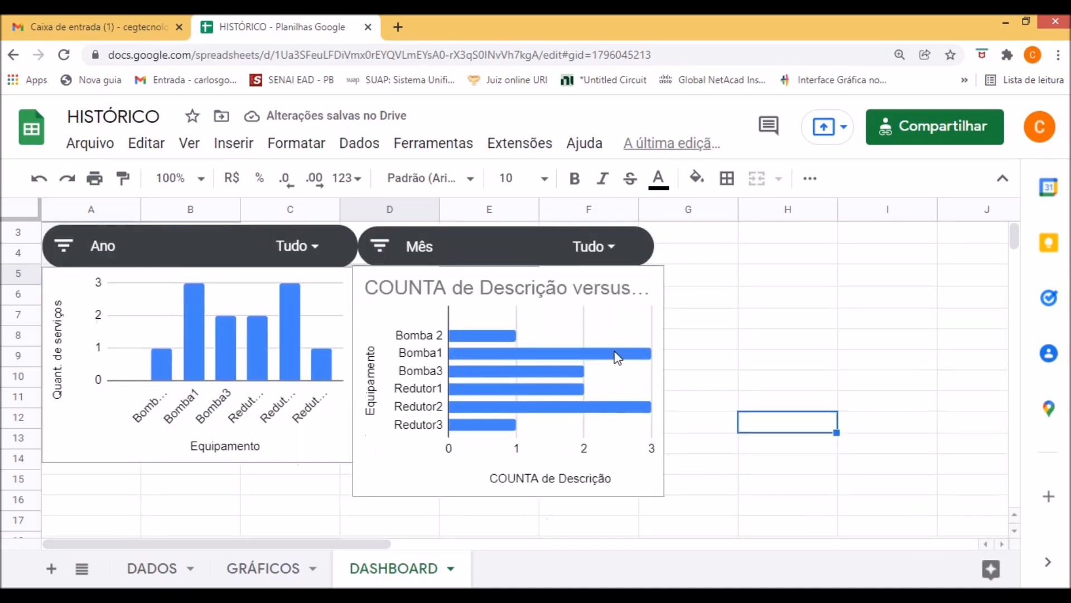
{"action": "left_click", "coordinate": [623, 317]}
{"action": "left_click_drag", "start_coordinate": [663, 266], "coordinate": [652, 284]}
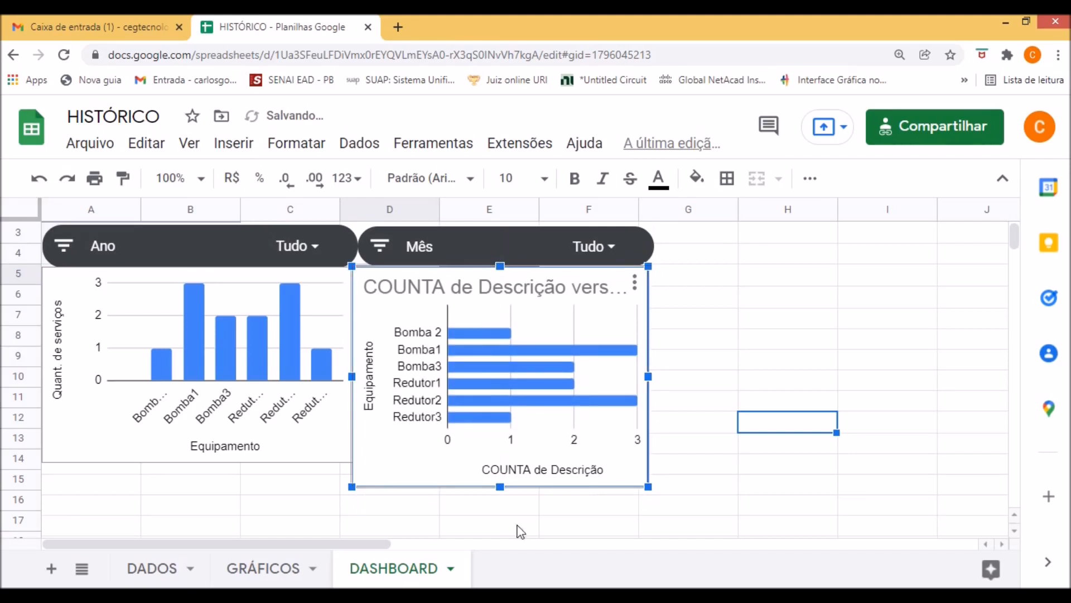
{"action": "left_click_drag", "start_coordinate": [501, 488], "coordinate": [500, 461]}
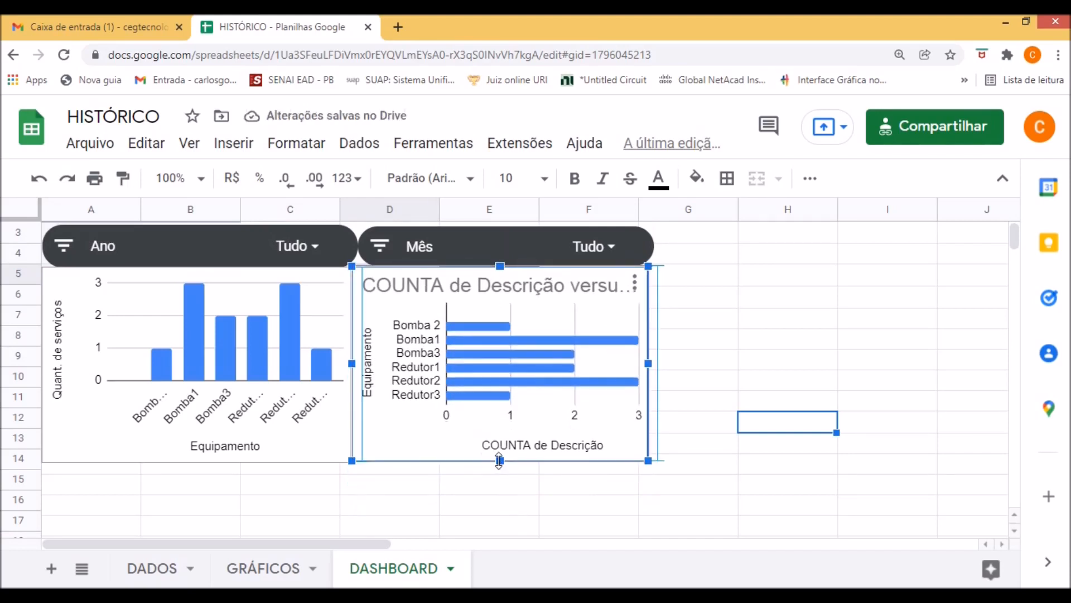
{"action": "left_click", "coordinate": [501, 497]}
{"action": "left_click", "coordinate": [493, 463]}
{"action": "left_click_drag", "start_coordinate": [500, 461], "coordinate": [530, 477]}
{"action": "left_click", "coordinate": [602, 493]}
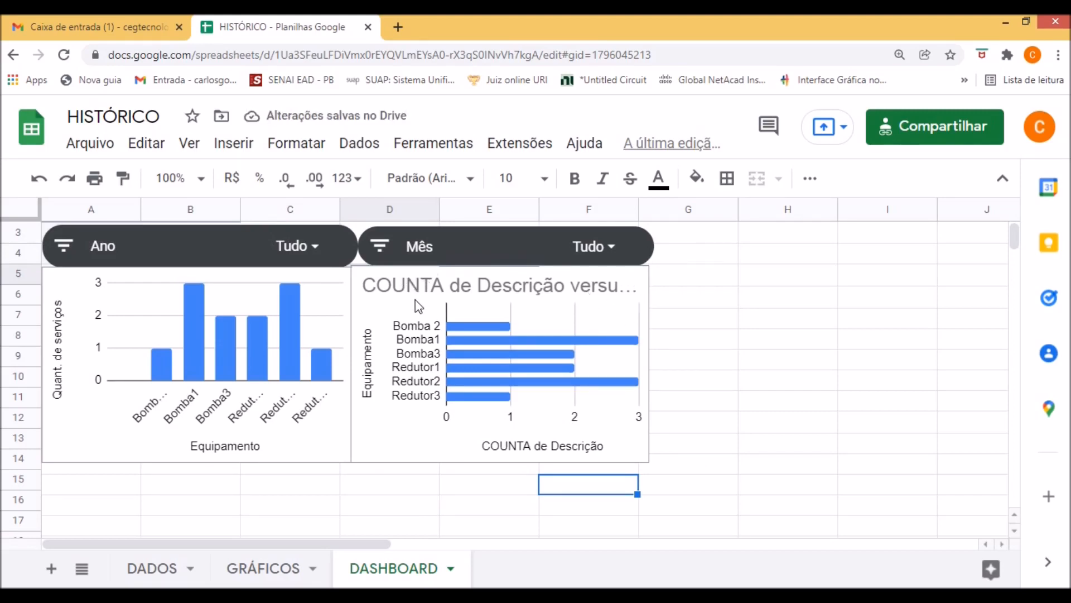
{"action": "left_click", "coordinate": [431, 284]}
{"action": "left_click_drag", "start_coordinate": [500, 268], "coordinate": [501, 269]}
{"action": "left_click", "coordinate": [700, 346]}
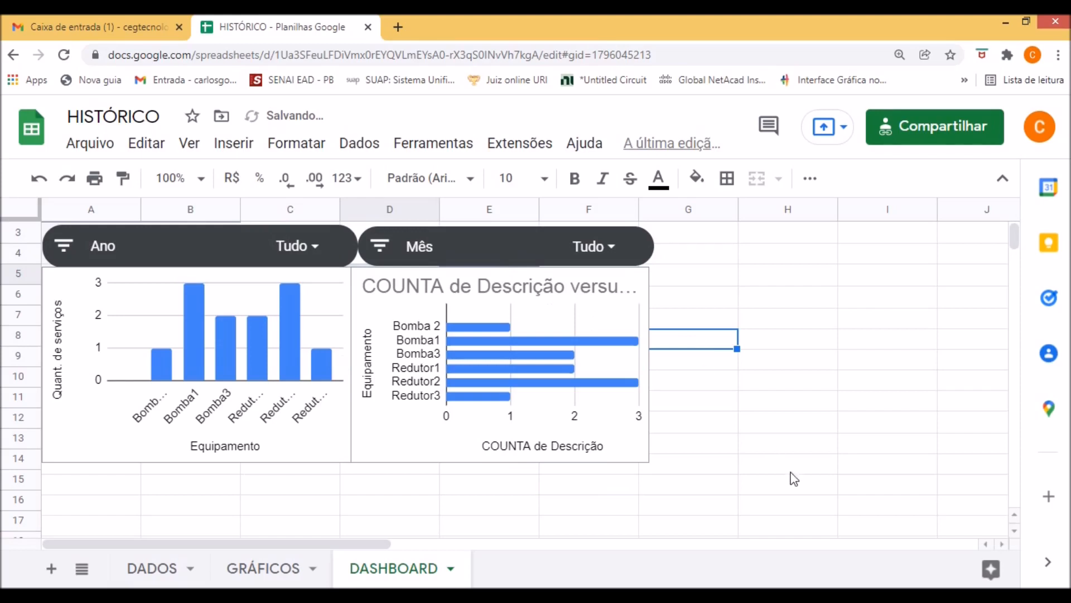
Remove the bar chart's title text.
{"action": "left_click", "coordinate": [545, 288]}
{"action": "double_click", "coordinate": [547, 289]}
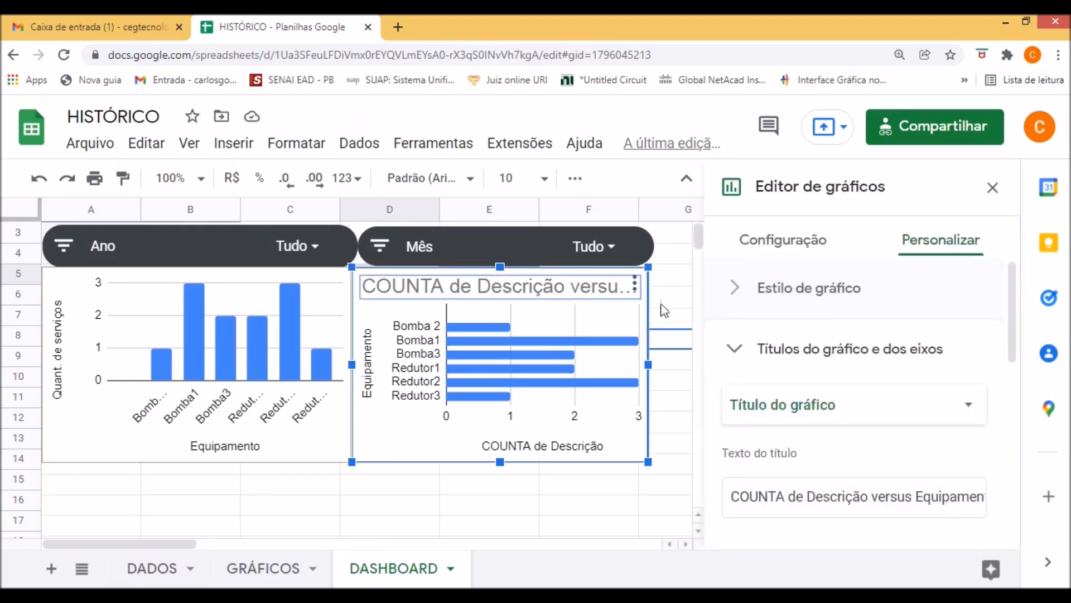
{"action": "left_click", "coordinate": [737, 493]}
{"action": "key", "text": "ctrl+a"}
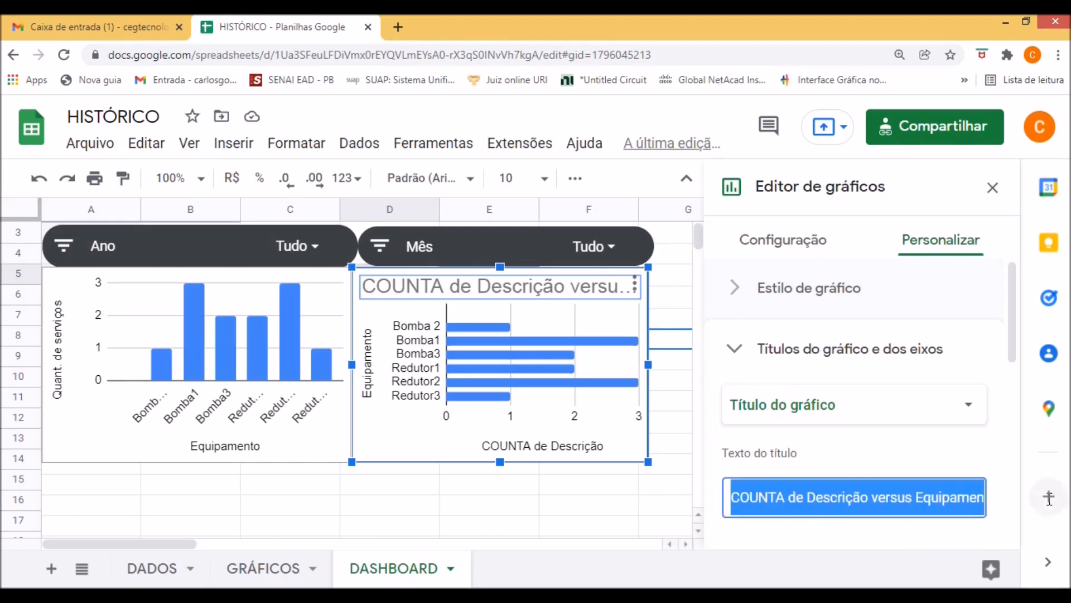
{"action": "key", "text": "BackSpace"}
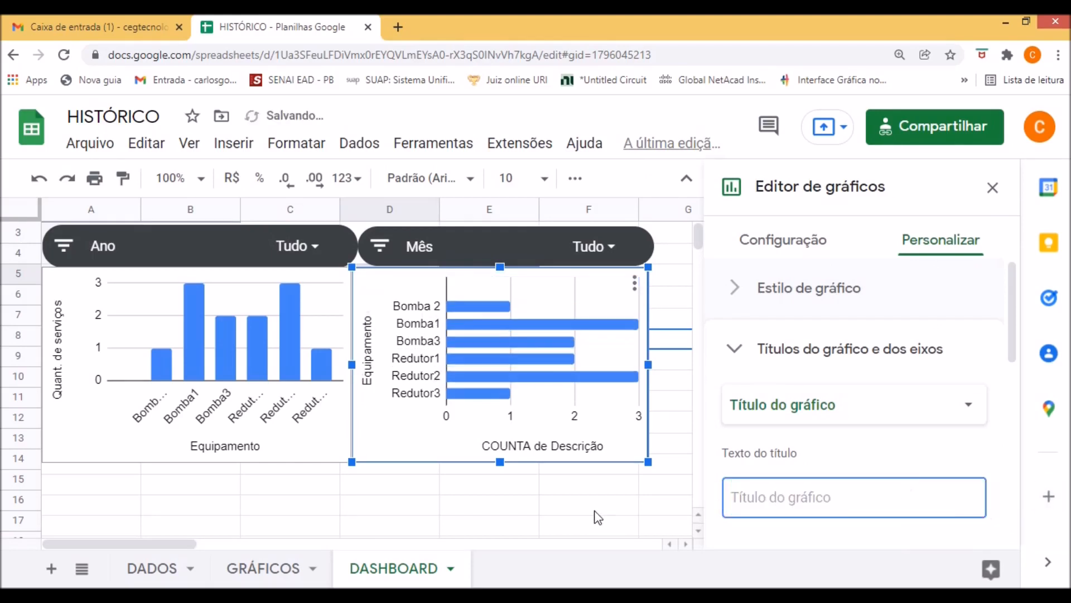
Set the bar chart's horizontal axis title to "Quant. de serviços" and close the chart editor.
{"action": "left_click", "coordinate": [555, 447]}
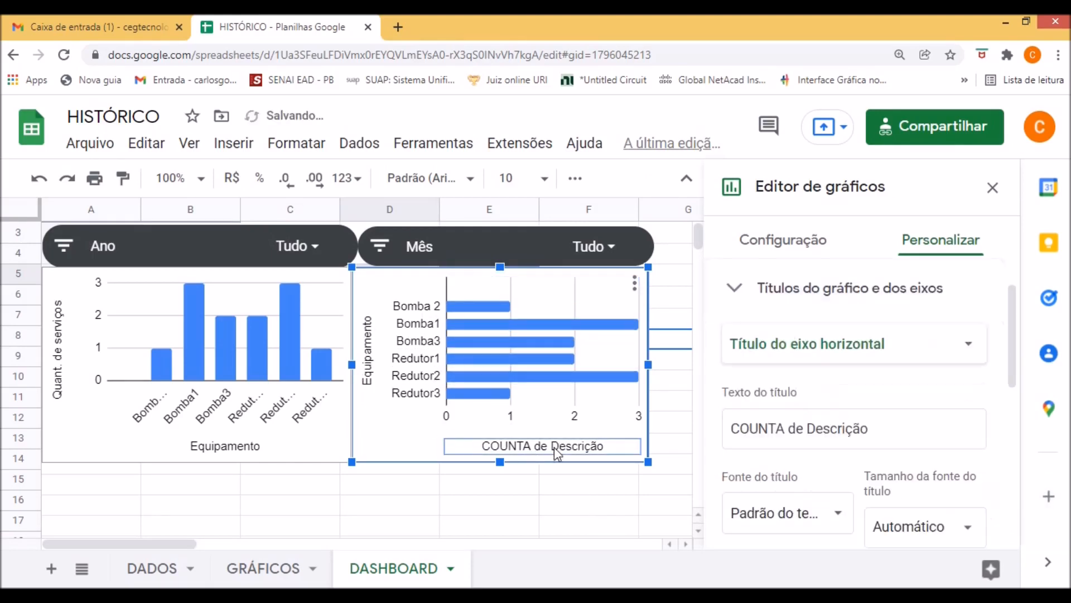
{"action": "left_click_drag", "start_coordinate": [882, 428], "coordinate": [717, 433]}
{"action": "type", "text": "D"}
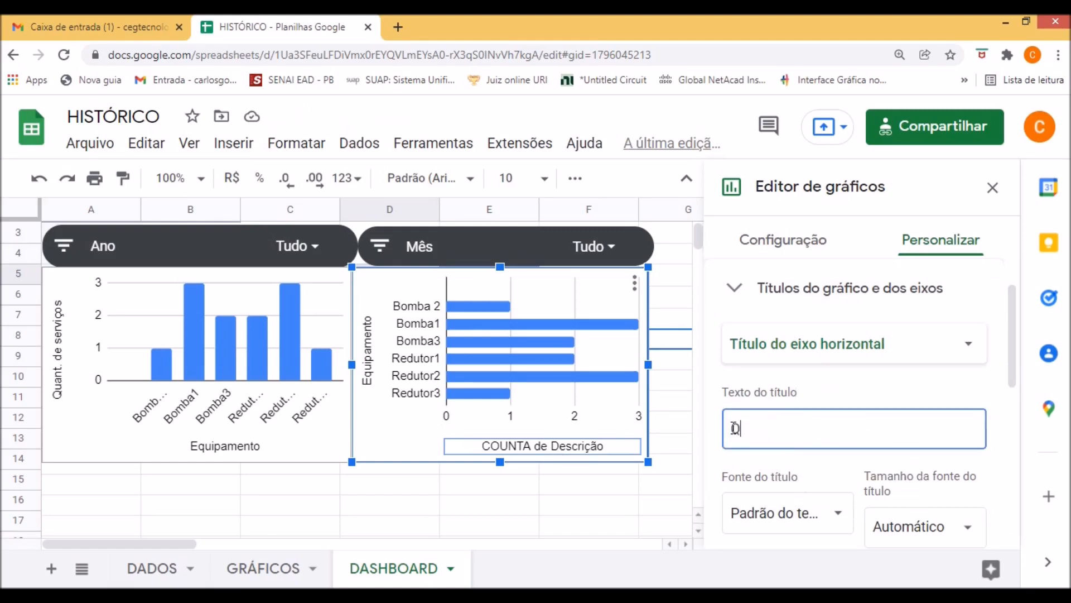
{"action": "type", "text": "uant. de serviços"}
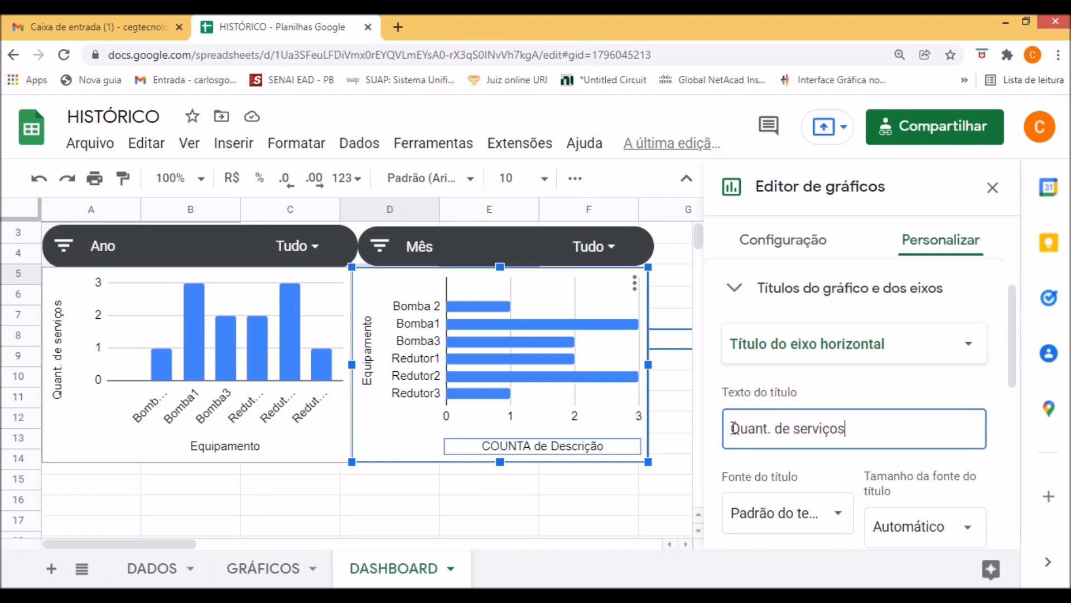
{"action": "left_click", "coordinate": [569, 506]}
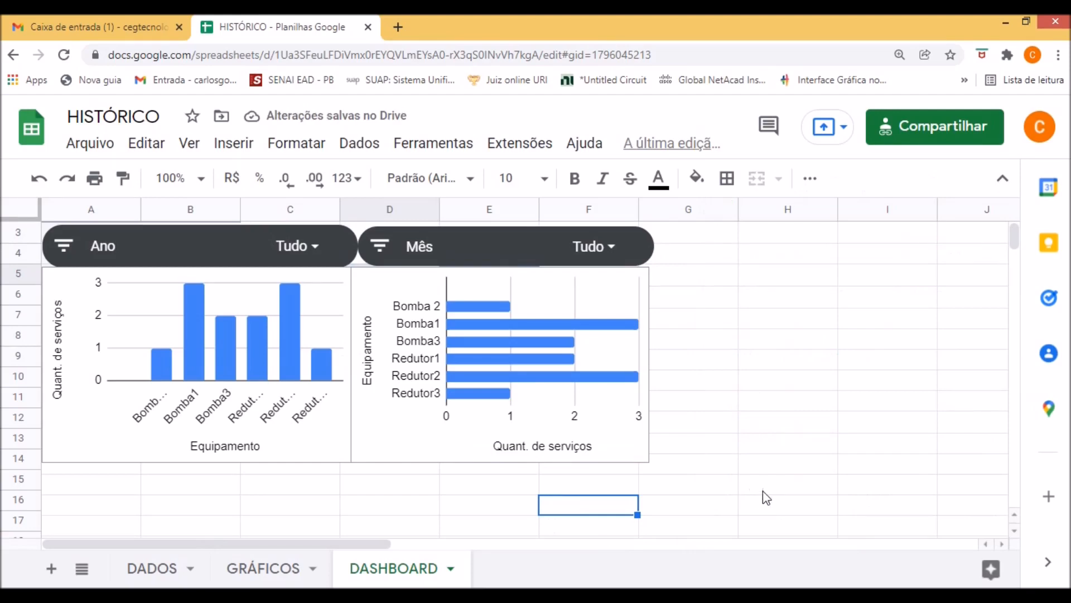
{"action": "left_click", "coordinate": [418, 248]}
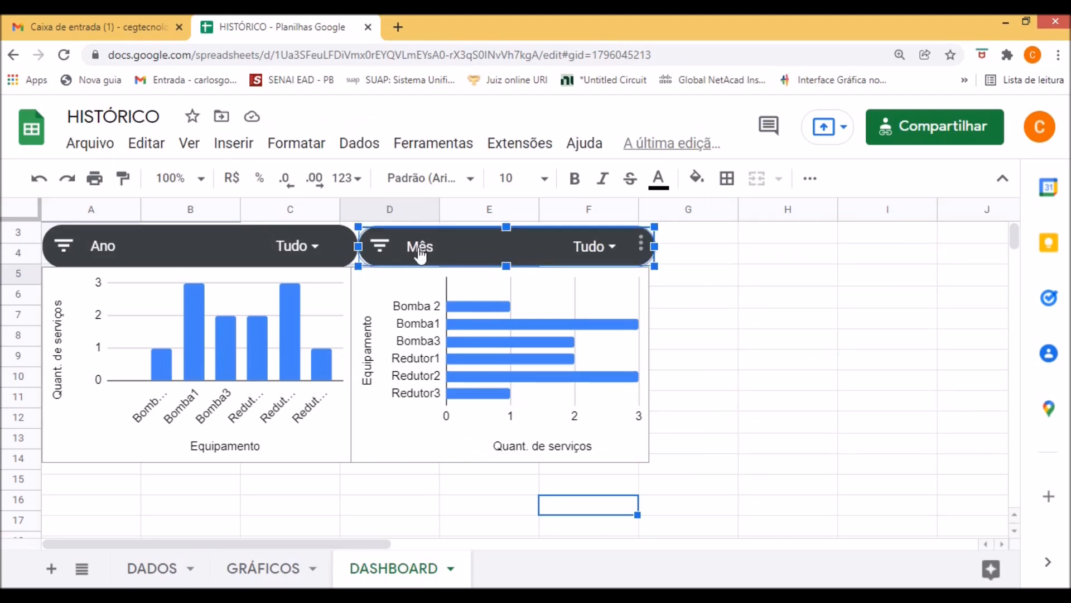
{"action": "left_click", "coordinate": [384, 251]}
{"action": "scroll", "coordinate": [538, 495], "scroll_direction": "down", "scroll_amount": 4}
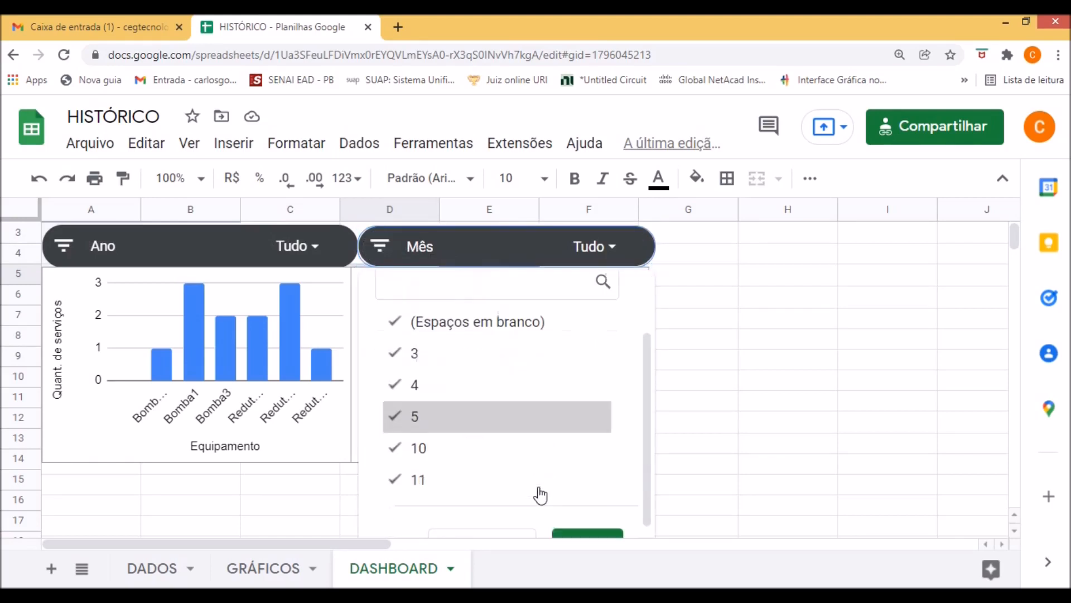
{"action": "scroll", "coordinate": [395, 333], "scroll_direction": "up", "scroll_amount": 4}
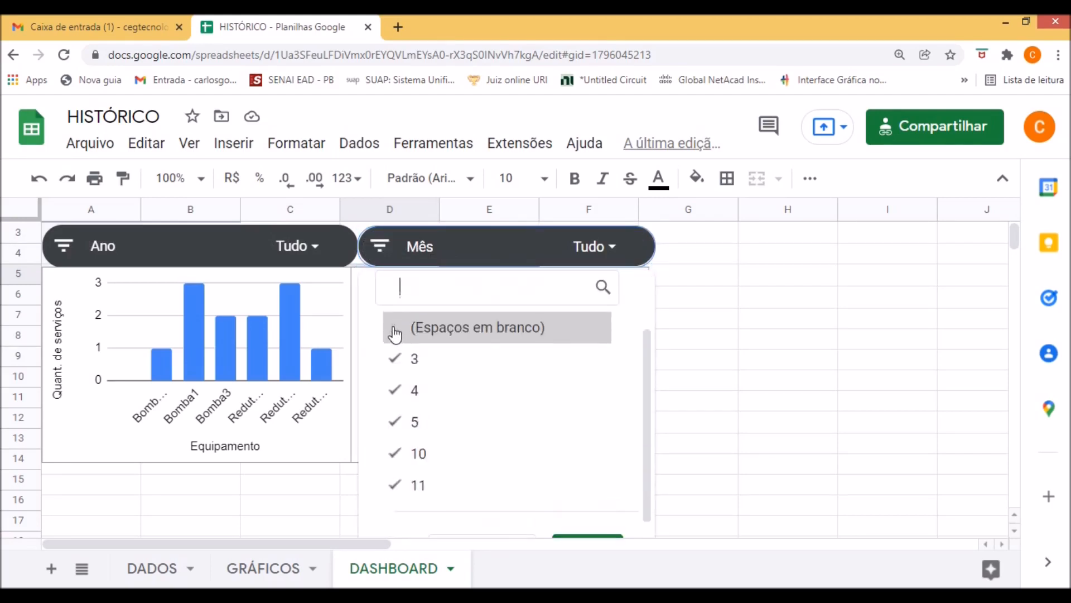
{"action": "left_click", "coordinate": [395, 331]}
Exclude 2020 in the Ano filter control, keeping 2021 and the blanks selected.
{"action": "left_click", "coordinate": [77, 251]}
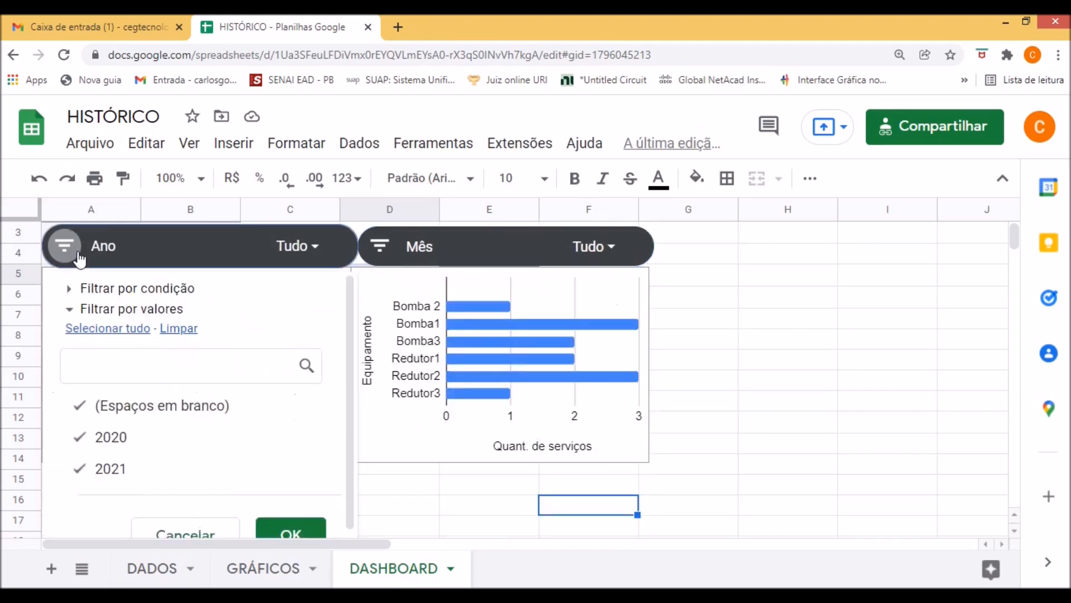
{"action": "left_click", "coordinate": [81, 438]}
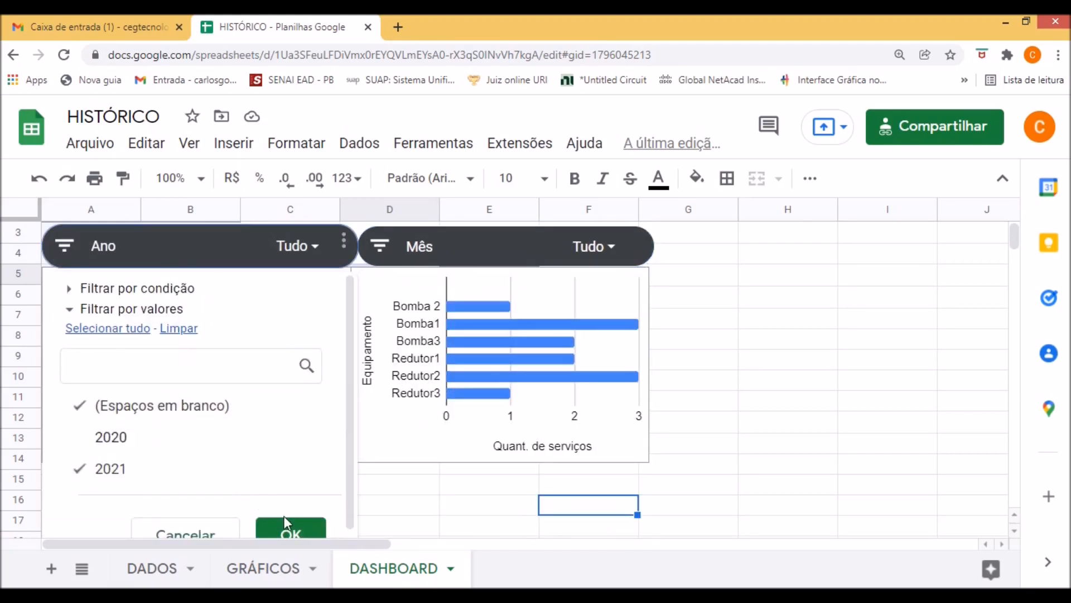
{"action": "left_click", "coordinate": [289, 528]}
Exclude months 3, 4, 5 and 11 in the Mês filter control, keeping only month 10 and the blanks.
{"action": "left_click", "coordinate": [384, 252]}
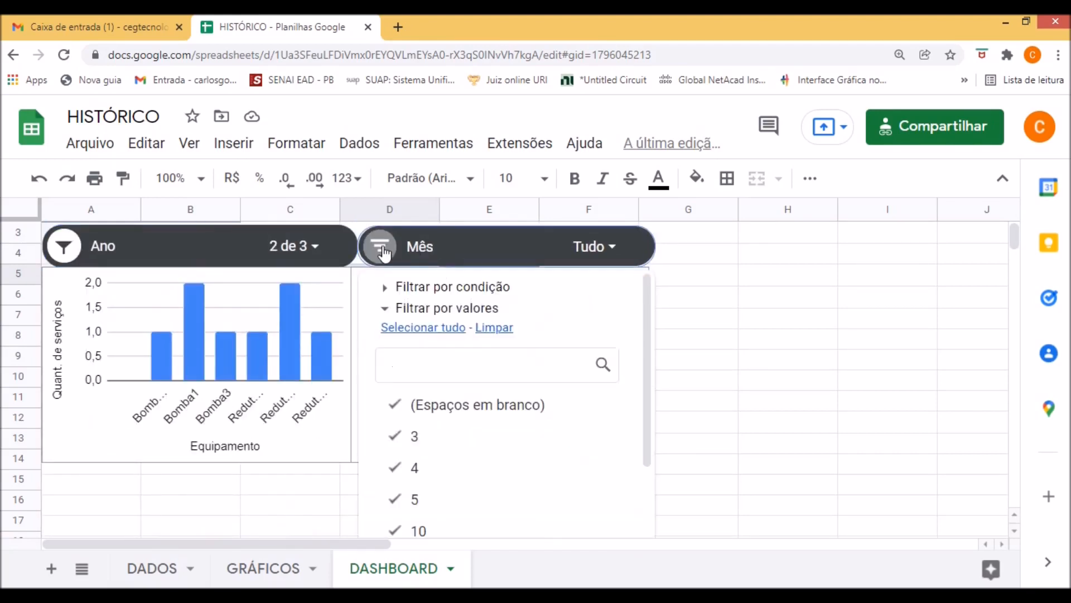
{"action": "left_click", "coordinate": [395, 436]}
{"action": "left_click", "coordinate": [401, 471]}
{"action": "scroll", "coordinate": [413, 455], "scroll_direction": "down", "scroll_amount": 2}
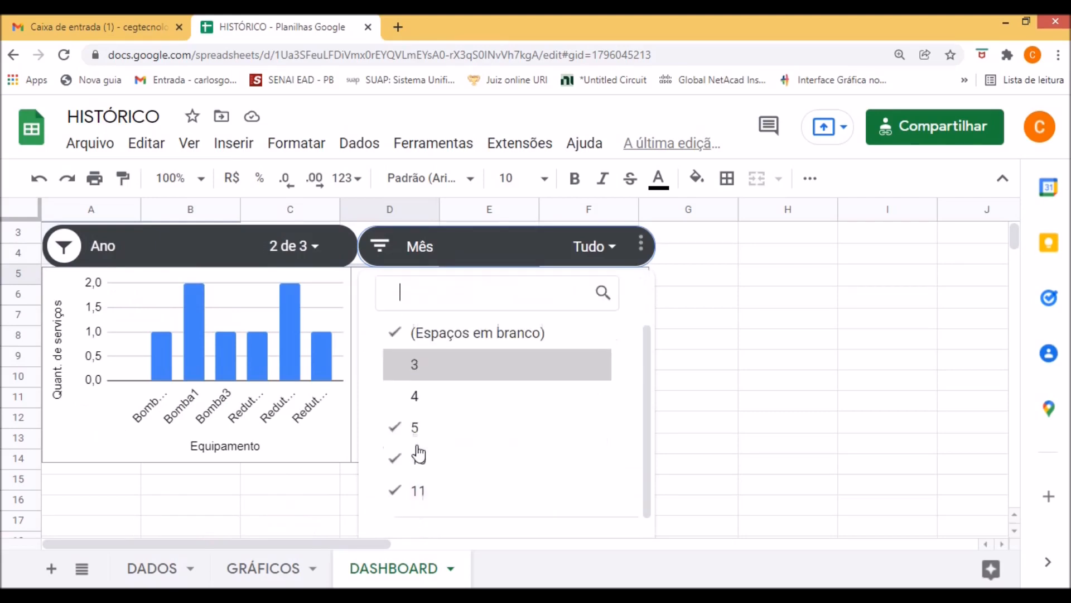
{"action": "left_click", "coordinate": [390, 421]}
{"action": "left_click", "coordinate": [405, 486]}
{"action": "scroll", "coordinate": [474, 446], "scroll_direction": "down", "scroll_amount": 2}
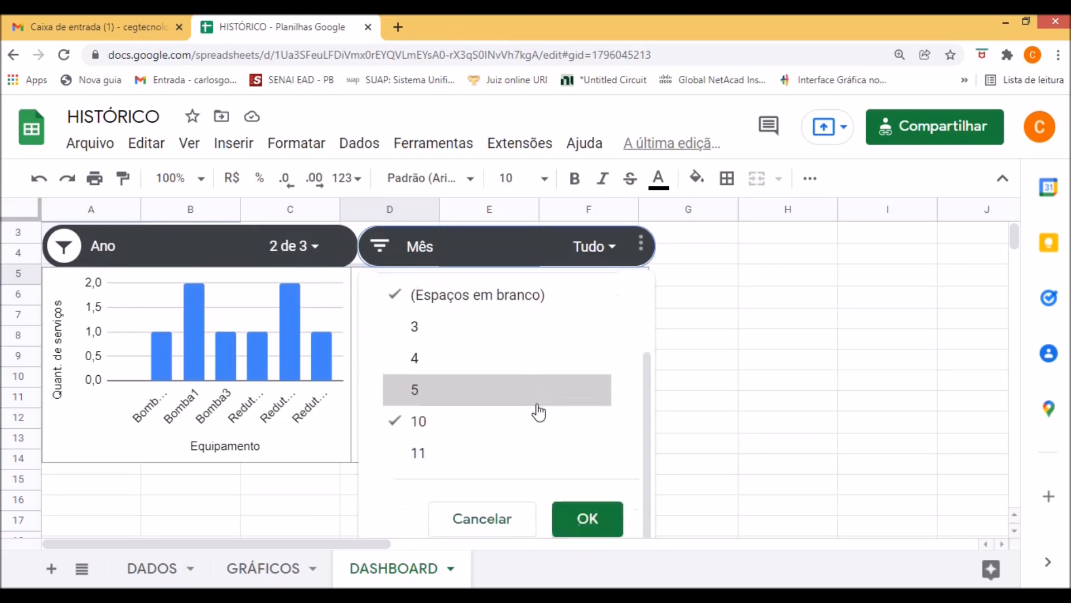
{"action": "left_click", "coordinate": [587, 516]}
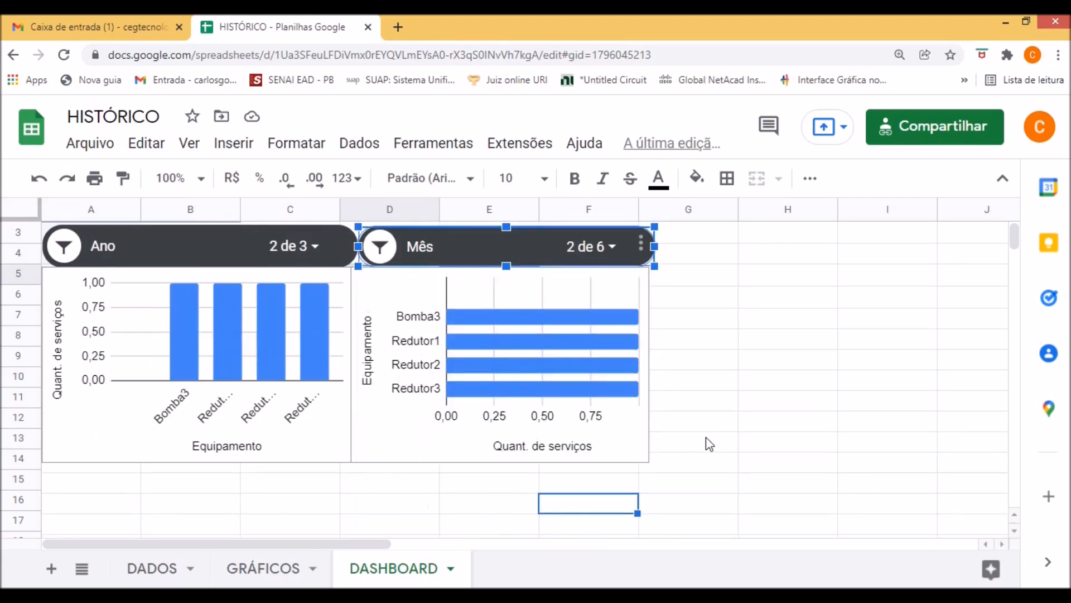
{"action": "left_click", "coordinate": [727, 430]}
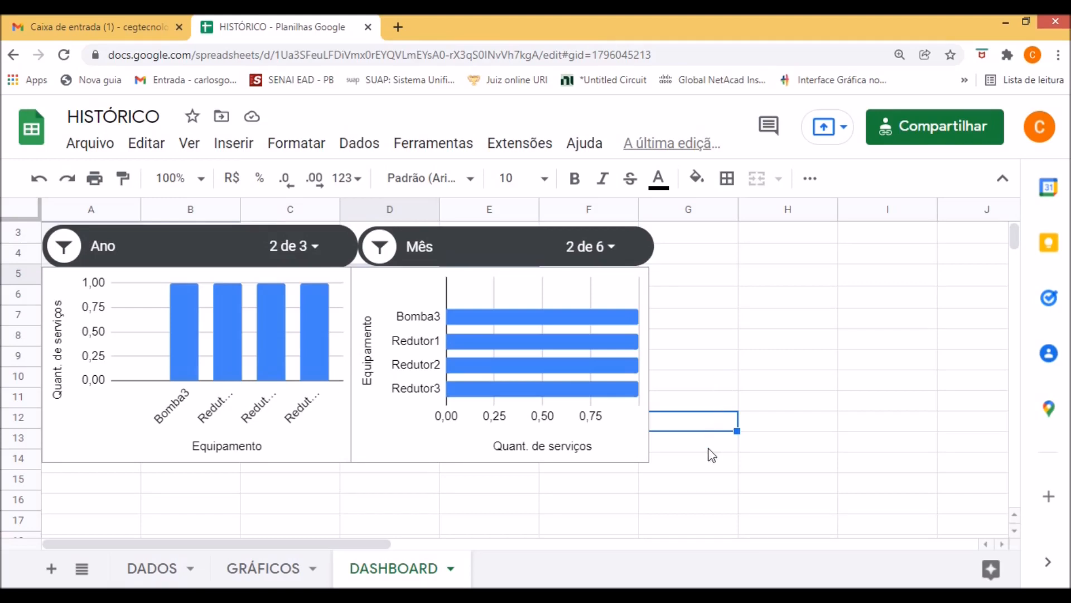
{"action": "left_click", "coordinate": [663, 505]}
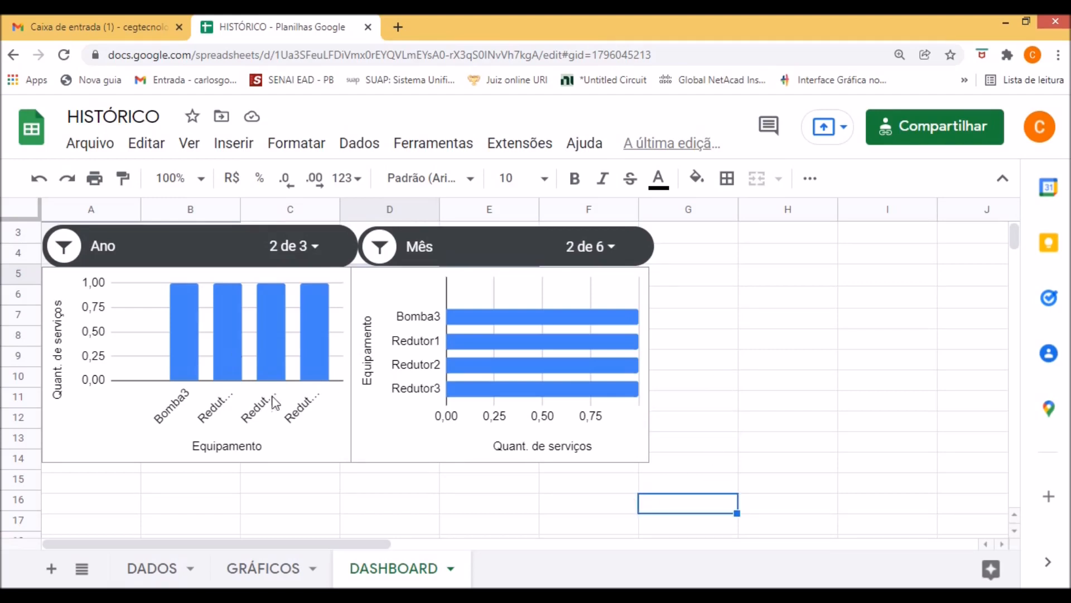
Turn on the 3D style for the column chart and close the chart editor.
{"action": "left_click", "coordinate": [235, 363]}
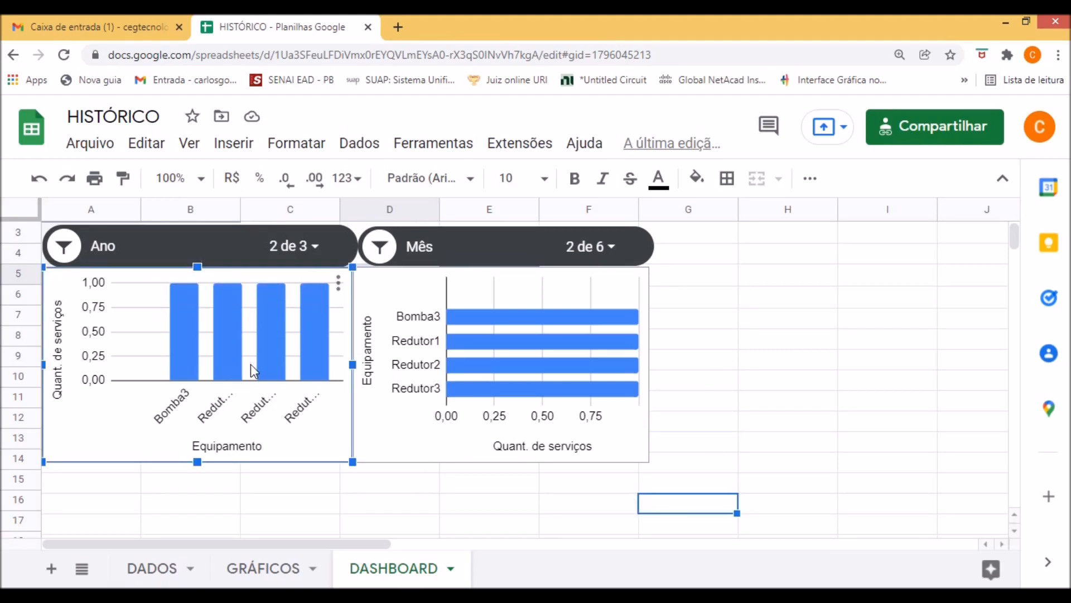
{"action": "double_click", "coordinate": [249, 364]}
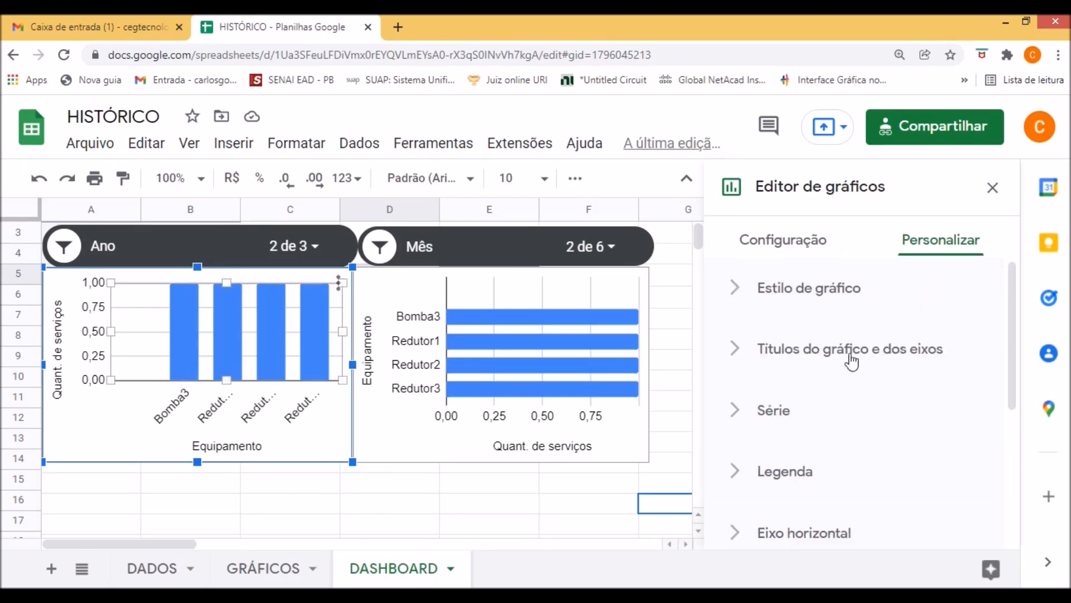
{"action": "left_click", "coordinate": [844, 296]}
{"action": "scroll", "coordinate": [869, 410], "scroll_direction": "down", "scroll_amount": 3}
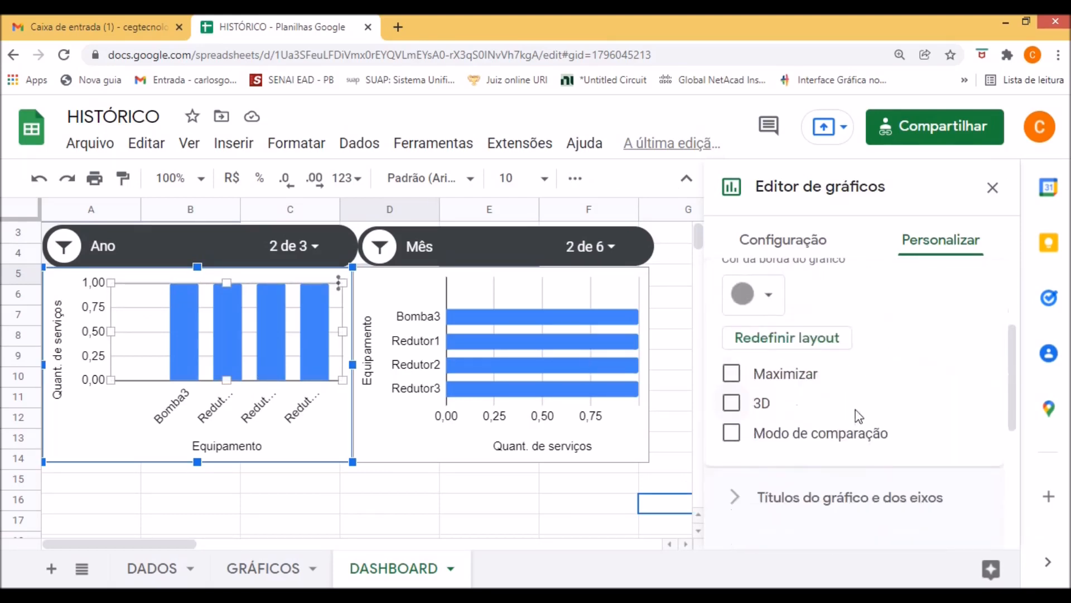
{"action": "left_click", "coordinate": [743, 405]}
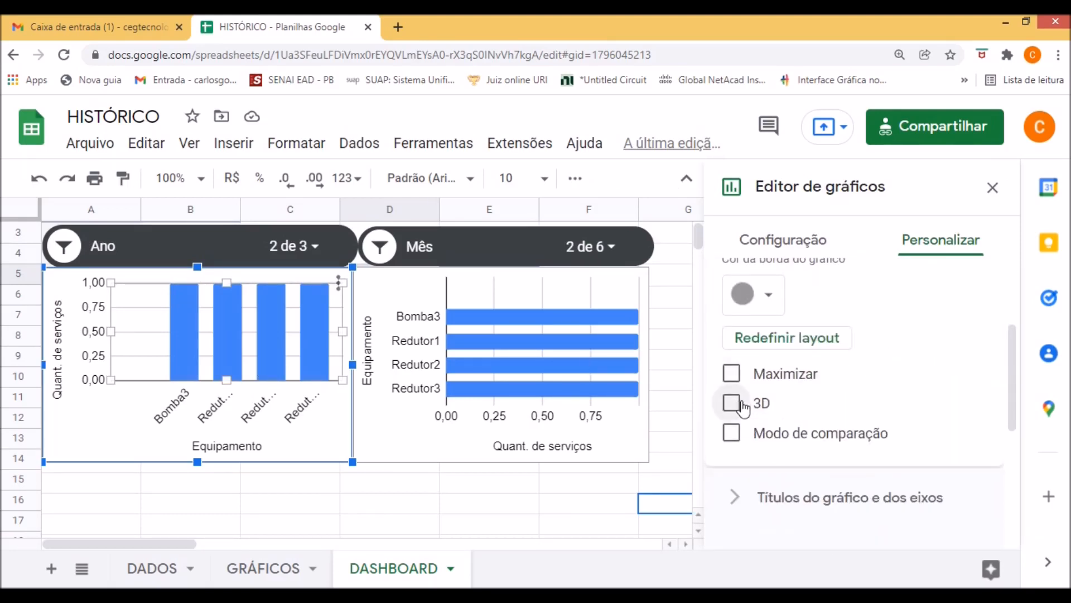
{"action": "left_click", "coordinate": [992, 187]}
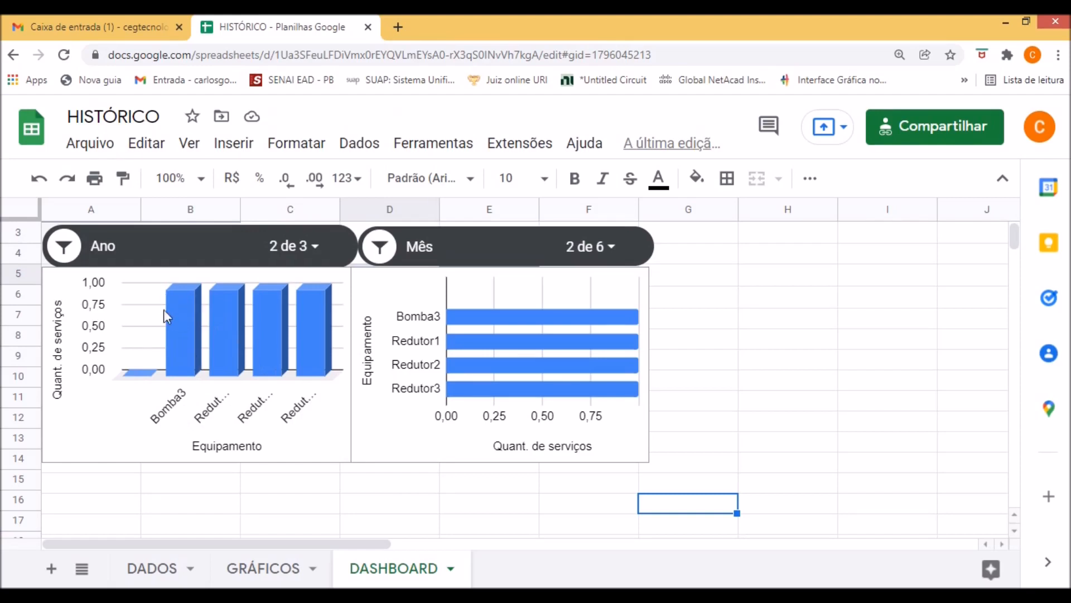
Include 2020 again in the Ano filter control and deselect the control.
{"action": "left_click", "coordinate": [64, 252]}
{"action": "left_click", "coordinate": [89, 468]}
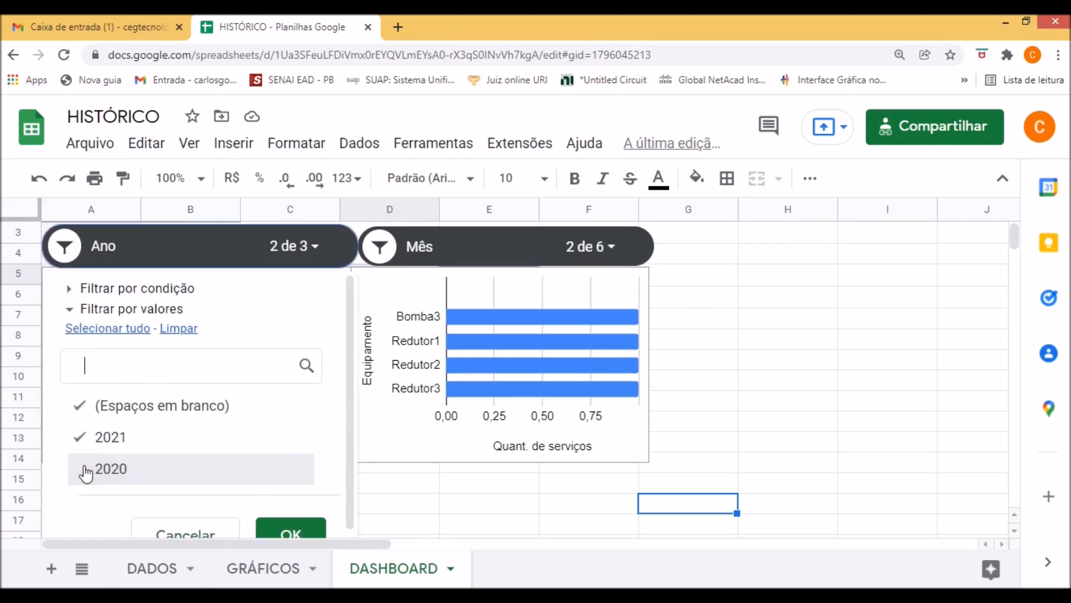
{"action": "scroll", "coordinate": [262, 491], "scroll_direction": "down", "scroll_amount": 1}
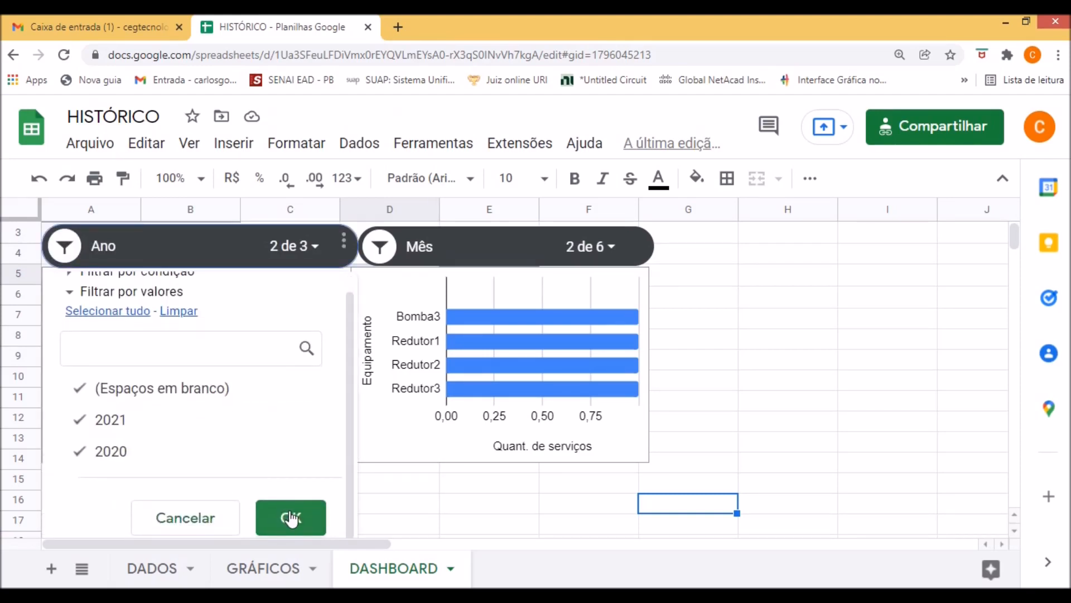
{"action": "left_click", "coordinate": [290, 517]}
{"action": "left_click", "coordinate": [476, 507]}
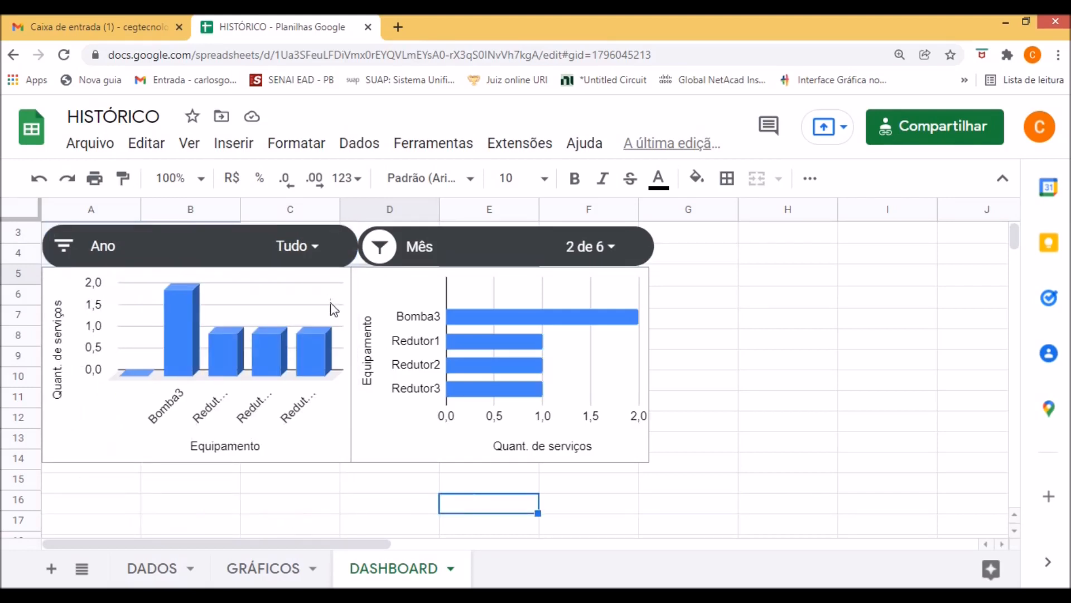
Select all values again in the Mês filter control and apply the filter.
{"action": "left_click", "coordinate": [616, 248]}
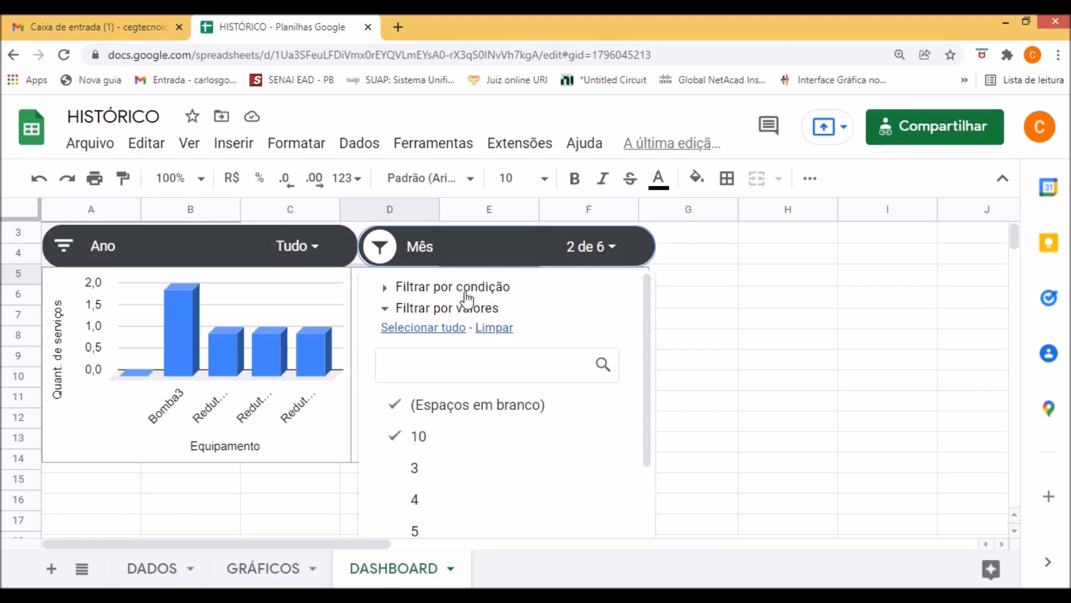
{"action": "left_click", "coordinate": [427, 335]}
{"action": "scroll", "coordinate": [653, 419], "scroll_direction": "down", "scroll_amount": 2}
{"action": "left_click", "coordinate": [588, 517]}
{"action": "left_click", "coordinate": [735, 424]}
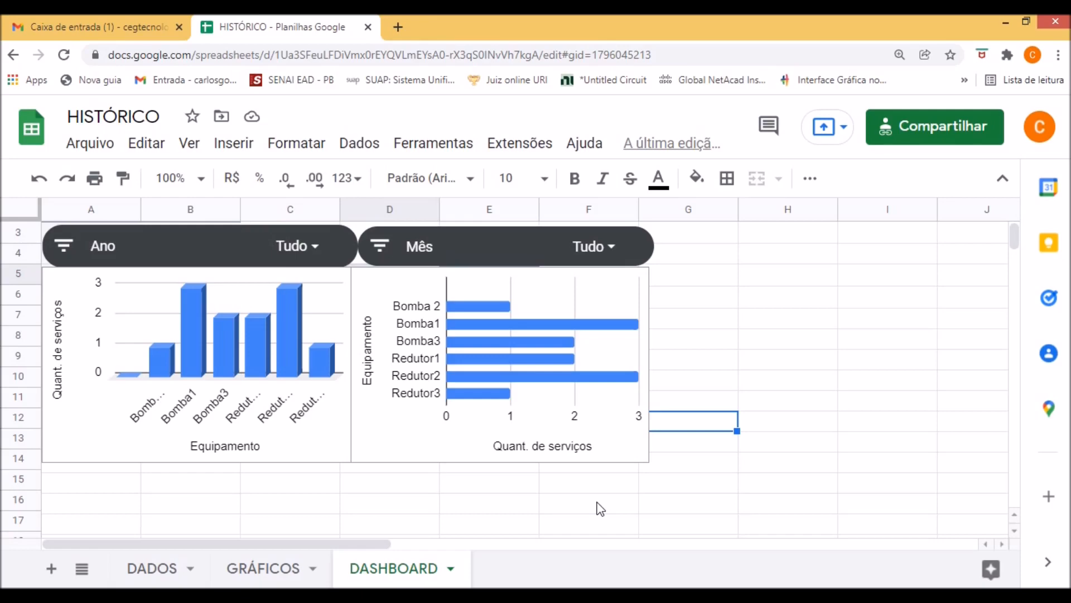
Create a pivot table from the DADOS!A:G data on the existing DASHBOARD sheet at cell G5.
{"action": "left_click", "coordinate": [162, 572]}
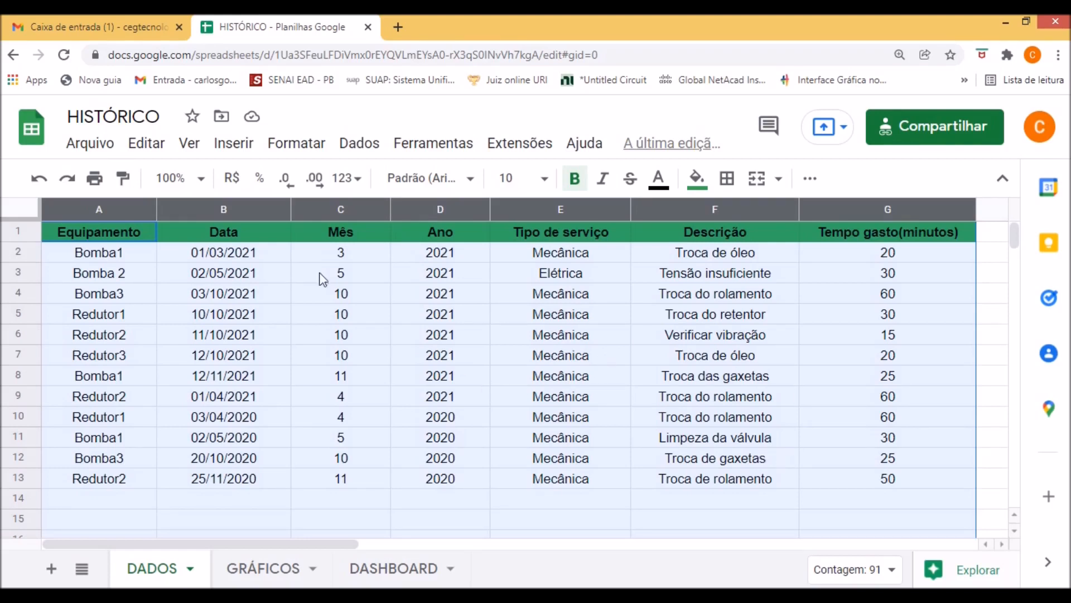
{"action": "left_click", "coordinate": [233, 142]}
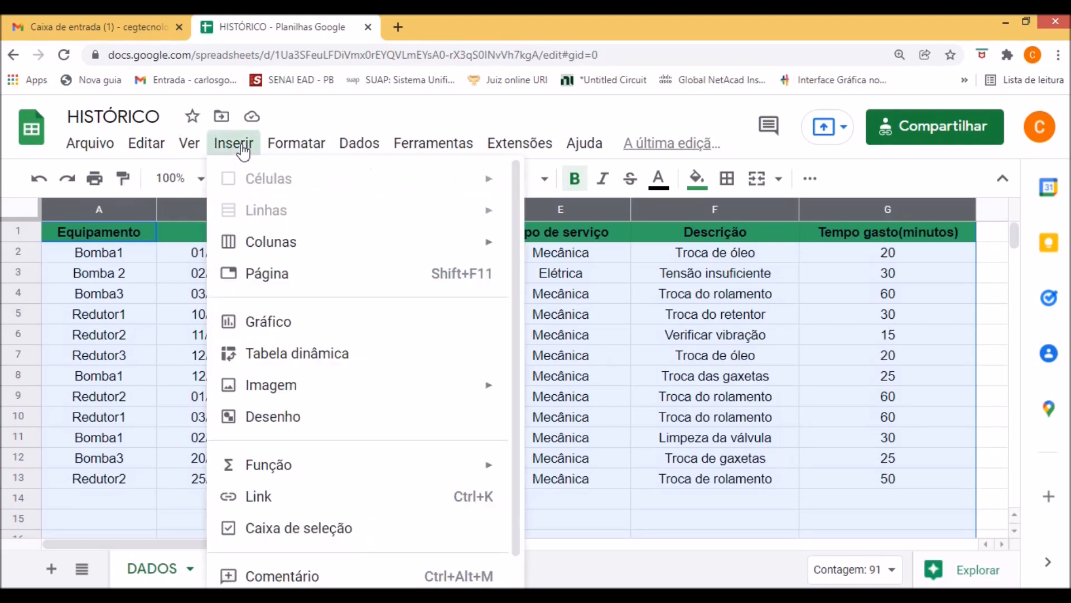
{"action": "left_click", "coordinate": [333, 370]}
{"action": "left_click", "coordinate": [391, 382]}
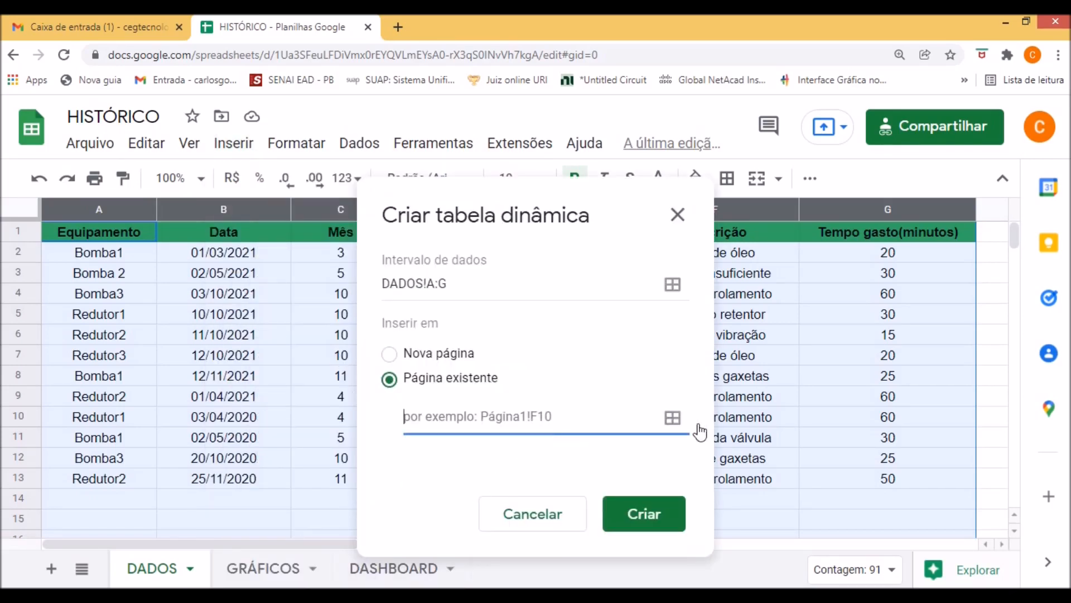
{"action": "left_click", "coordinate": [672, 419]}
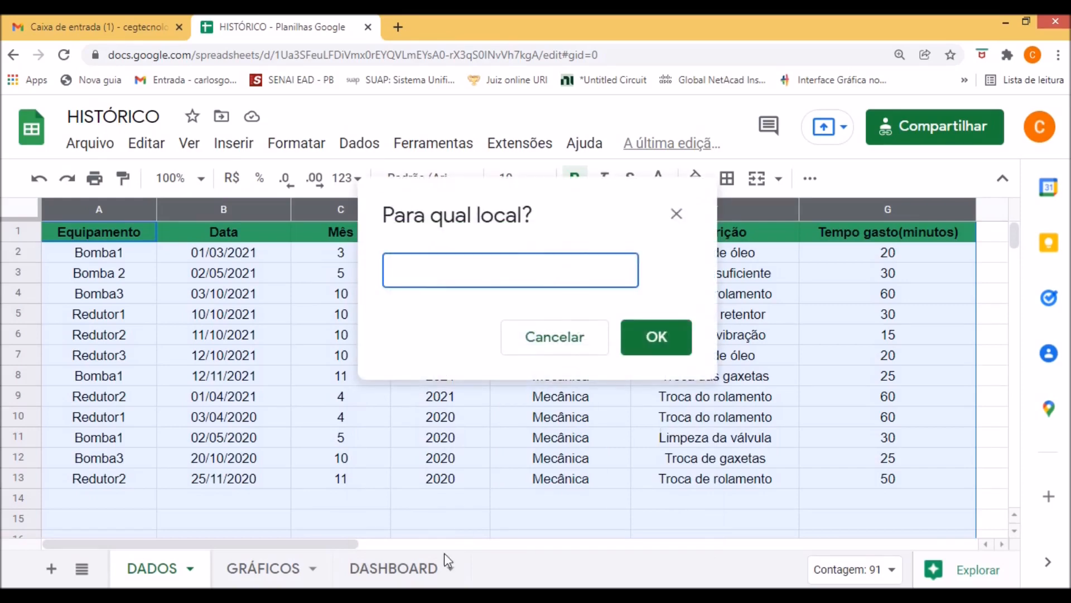
{"action": "left_click", "coordinate": [394, 568]}
{"action": "left_click", "coordinate": [522, 239]}
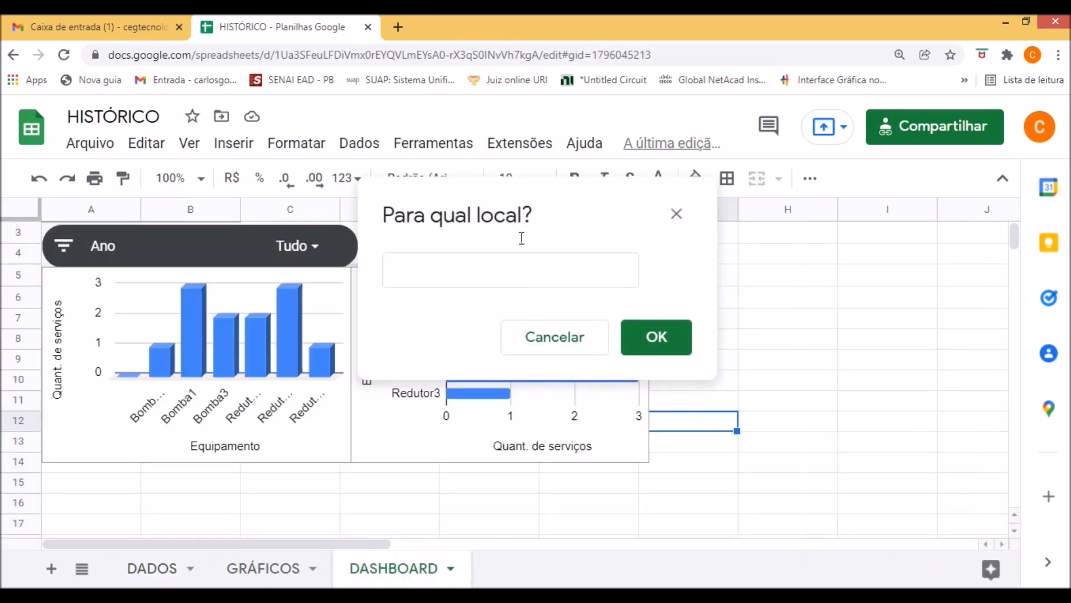
{"action": "left_click_drag", "start_coordinate": [577, 224], "coordinate": [294, 357]}
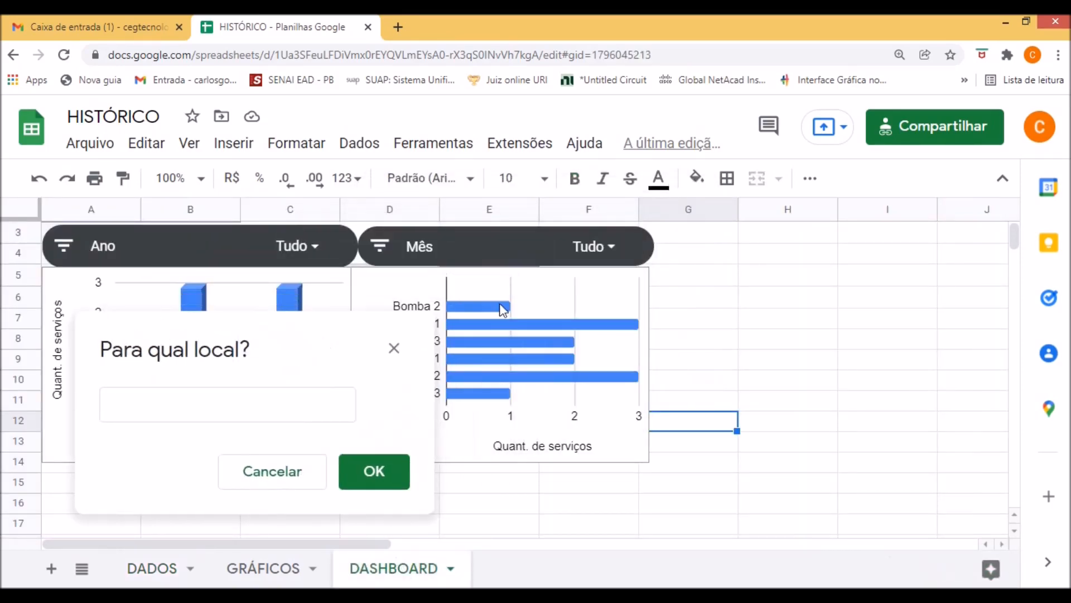
{"action": "left_click", "coordinate": [728, 280]}
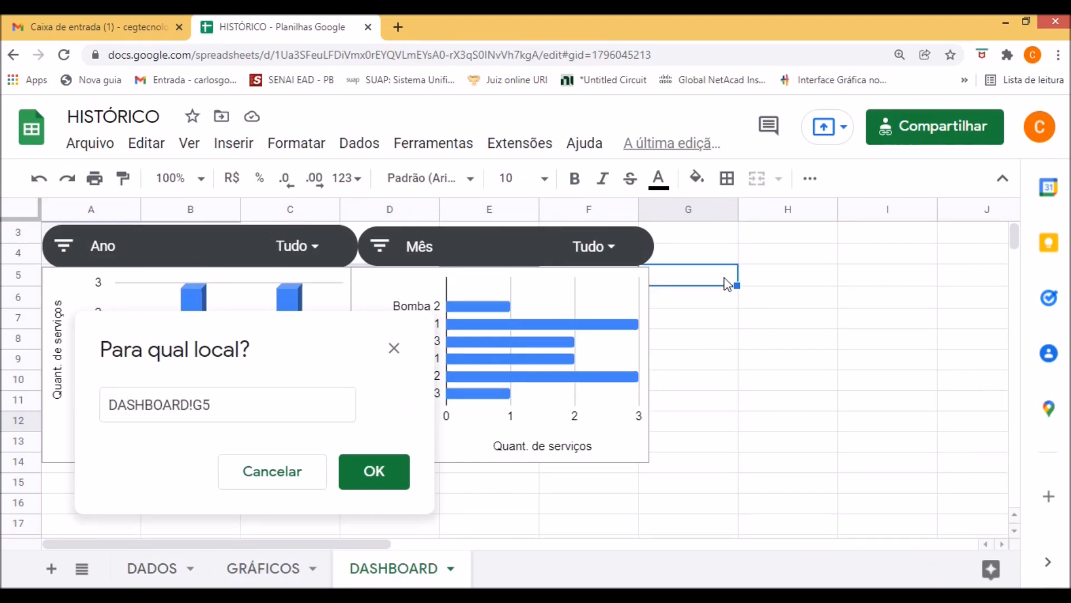
{"action": "left_click", "coordinate": [375, 474]}
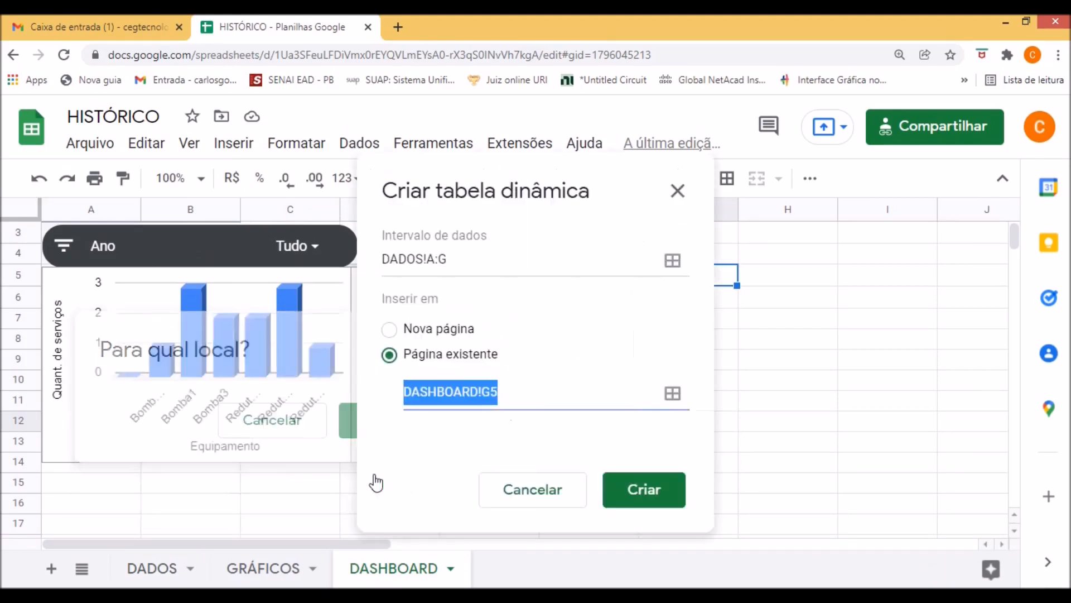
{"action": "left_click", "coordinate": [643, 493]}
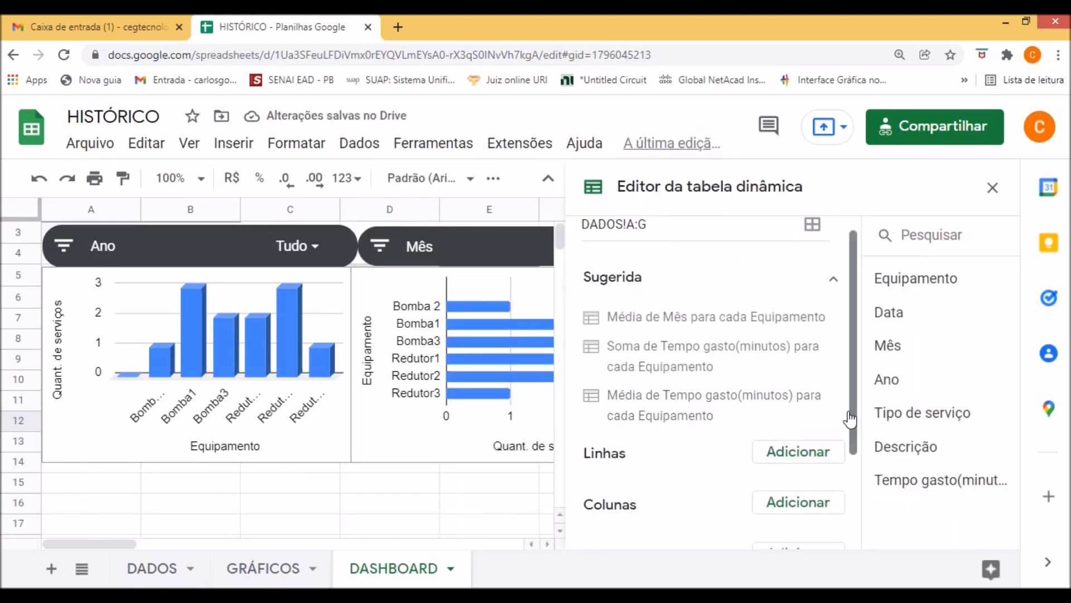
Add Descrição as the pivot table's rows and Tempo gasto(minutos) summarized by SUM as its values, and close the editor.
{"action": "left_click_drag", "start_coordinate": [854, 418], "coordinate": [855, 446]}
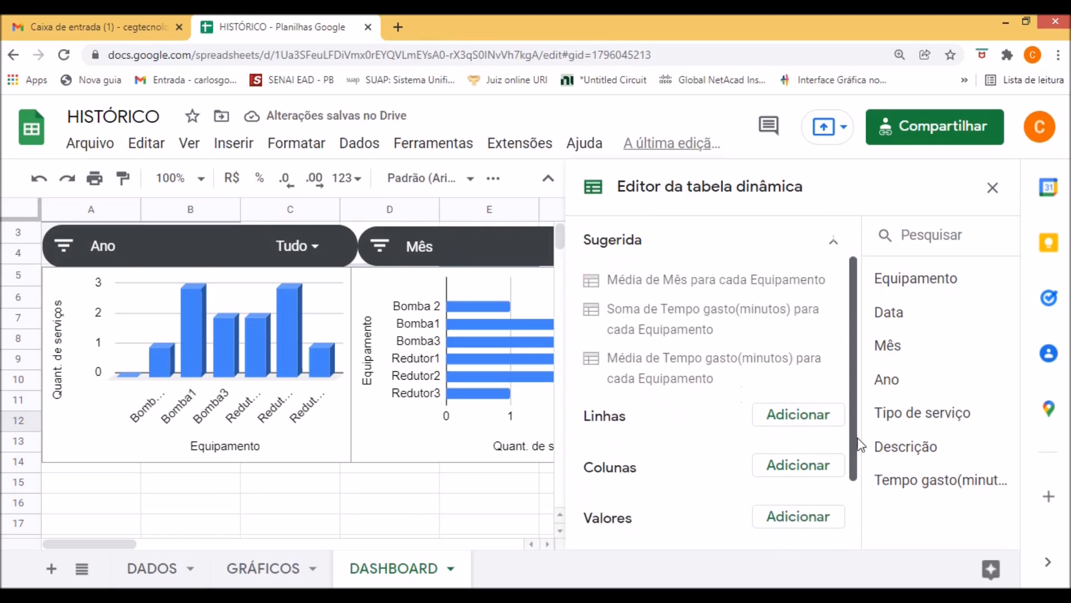
{"action": "left_click", "coordinate": [798, 412]}
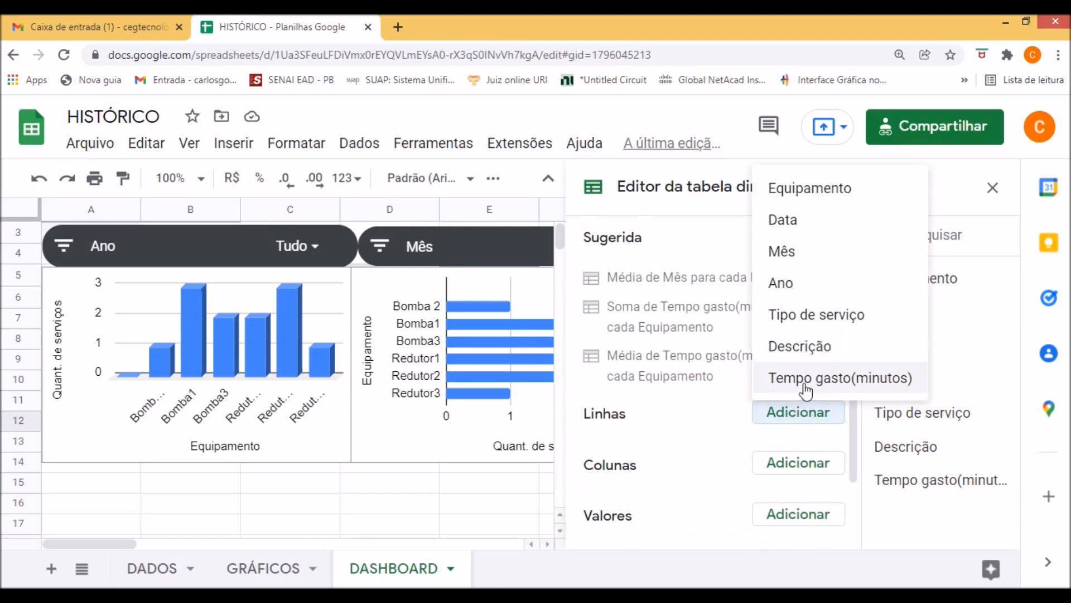
{"action": "left_click", "coordinate": [802, 348]}
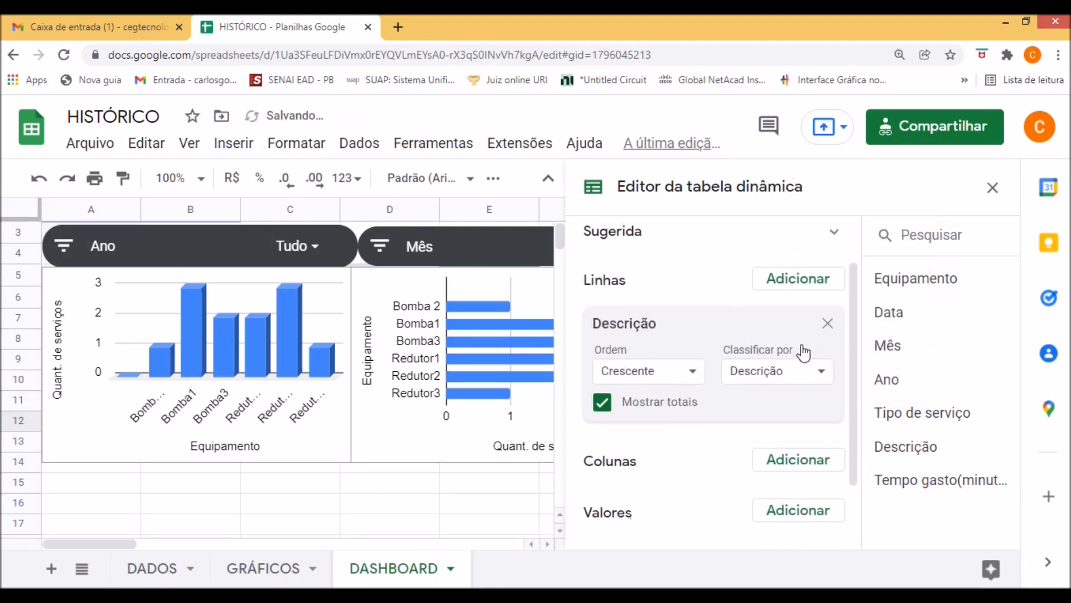
{"action": "scroll", "coordinate": [711, 458], "scroll_direction": "down", "scroll_amount": 2}
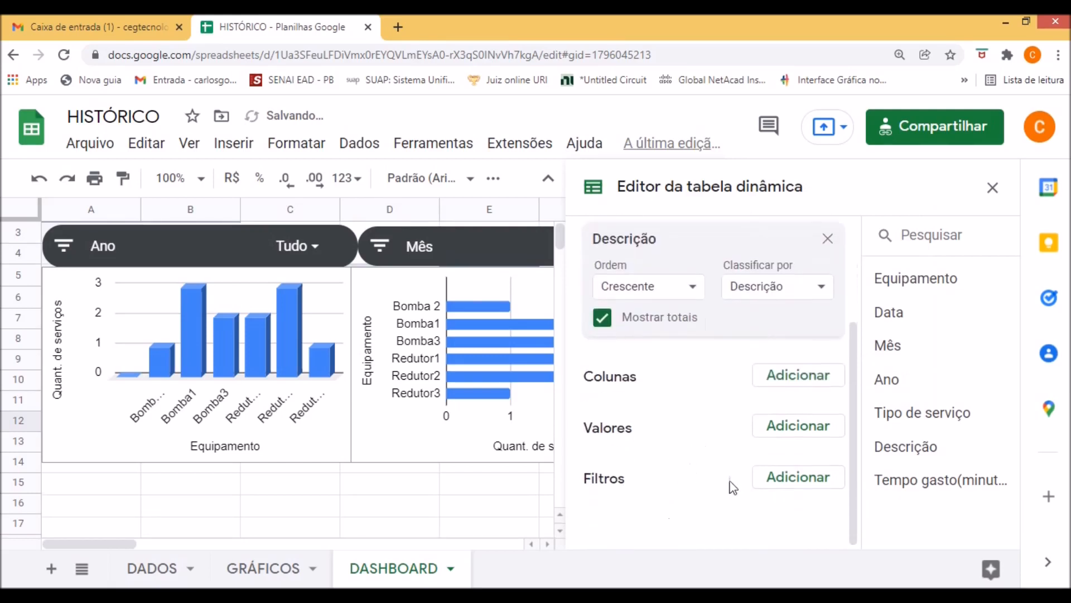
{"action": "left_click", "coordinate": [803, 427]}
{"action": "left_click", "coordinate": [812, 391]}
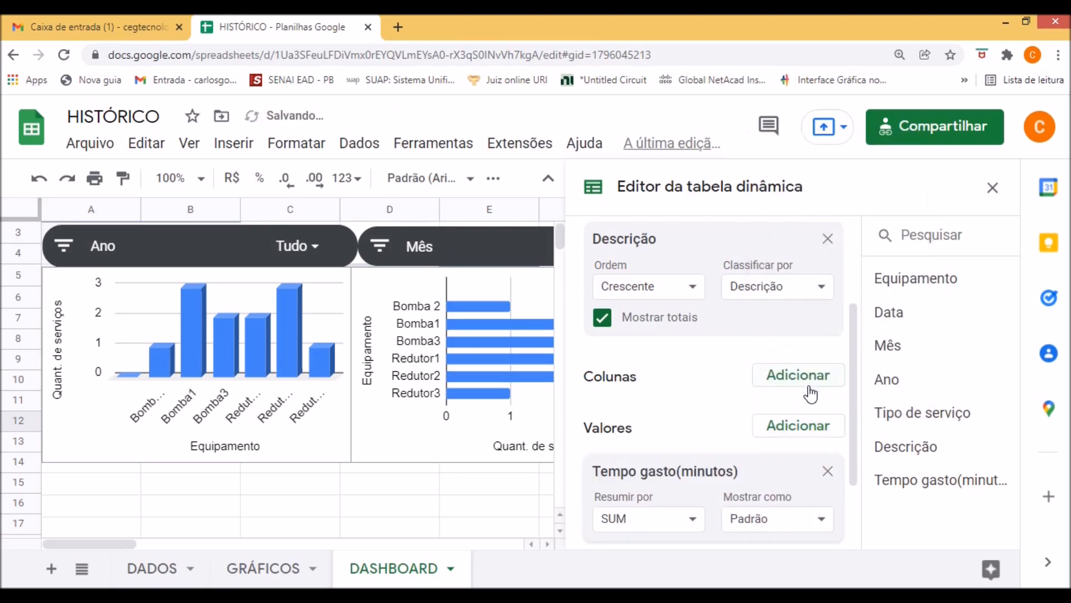
{"action": "left_click", "coordinate": [992, 187]}
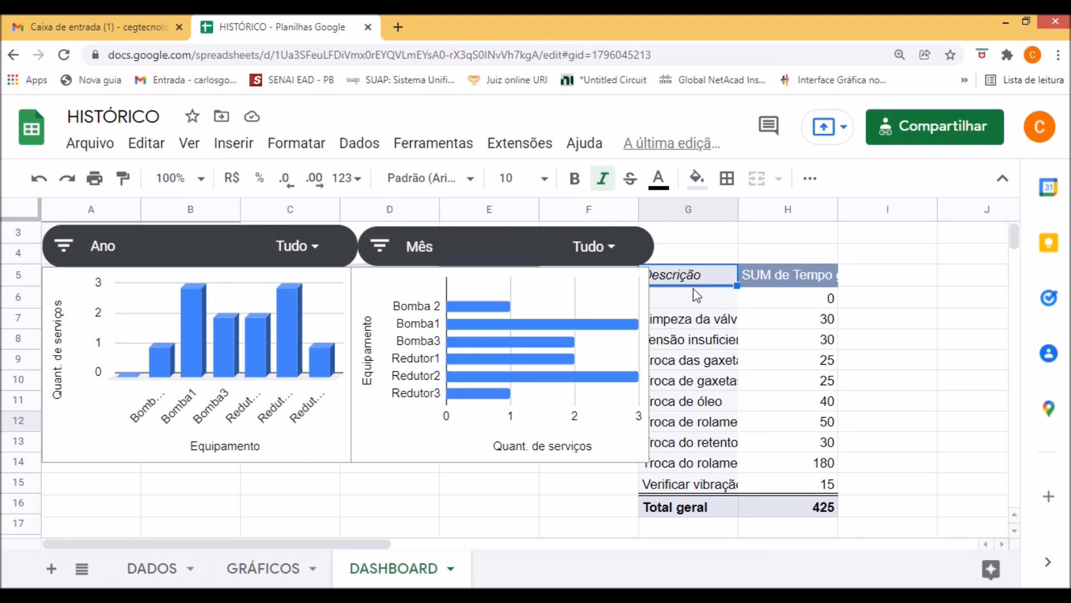
Move the pivot table down to cell G6 and turn off the totals for Descrição.
{"action": "mouse_move", "coordinate": [694, 281]}
{"action": "left_mouse_down"}
{"action": "mouse_move", "coordinate": [782, 446]}
{"action": "mouse_move", "coordinate": [686, 301]}
{"action": "left_mouse_up"}
{"action": "left_click", "coordinate": [602, 318]}
{"action": "left_click", "coordinate": [992, 188]}
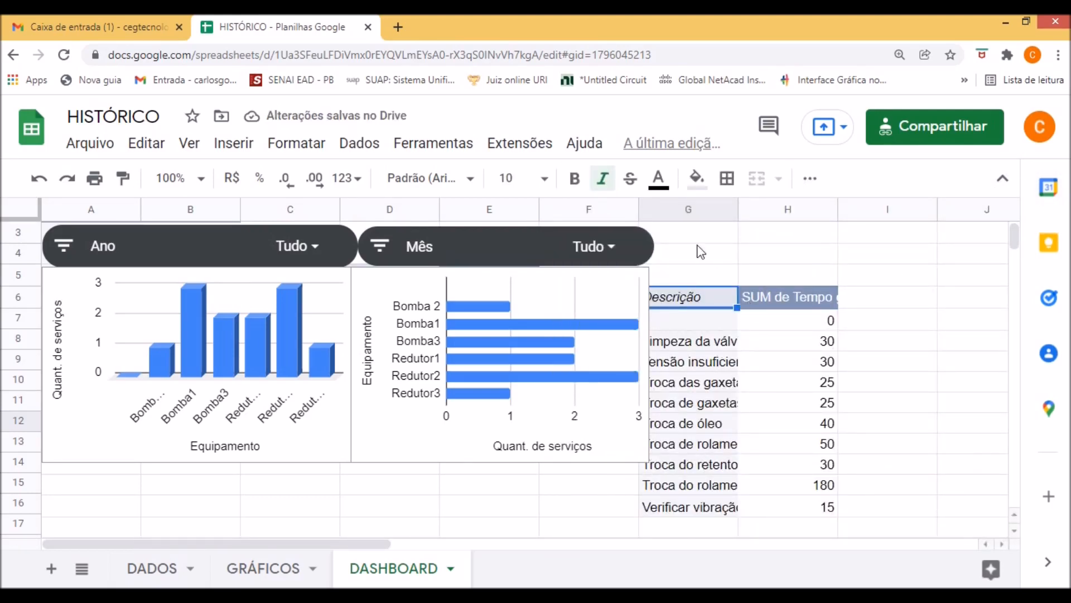
Add a filter control for the Descrição column of DADOS!A1:G1000, applied to pivot tables.
{"action": "left_click", "coordinate": [360, 146]}
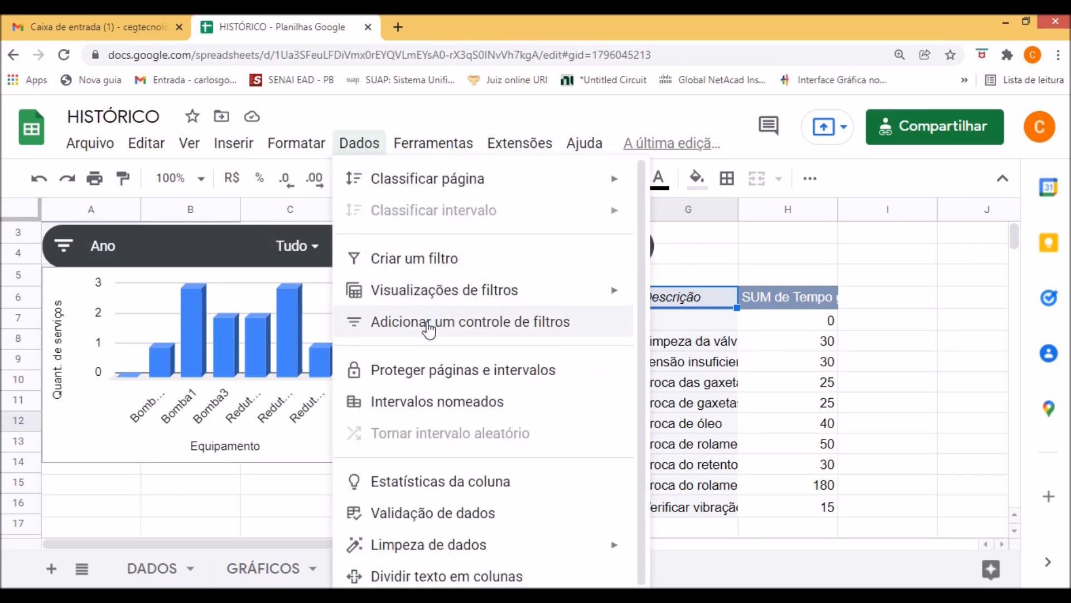
{"action": "left_click", "coordinate": [429, 330]}
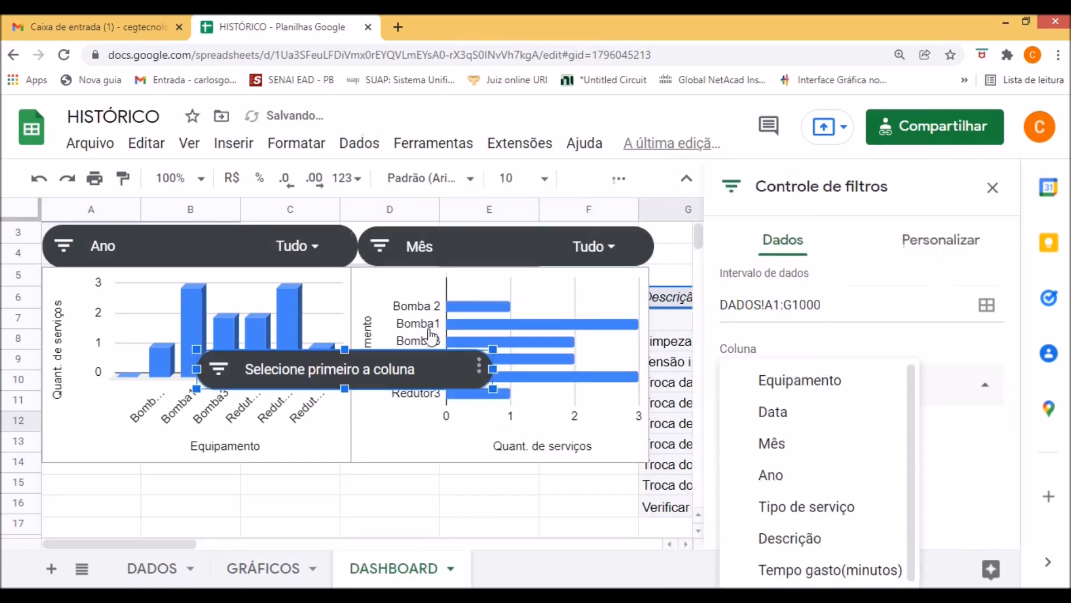
{"action": "left_click", "coordinate": [478, 373]}
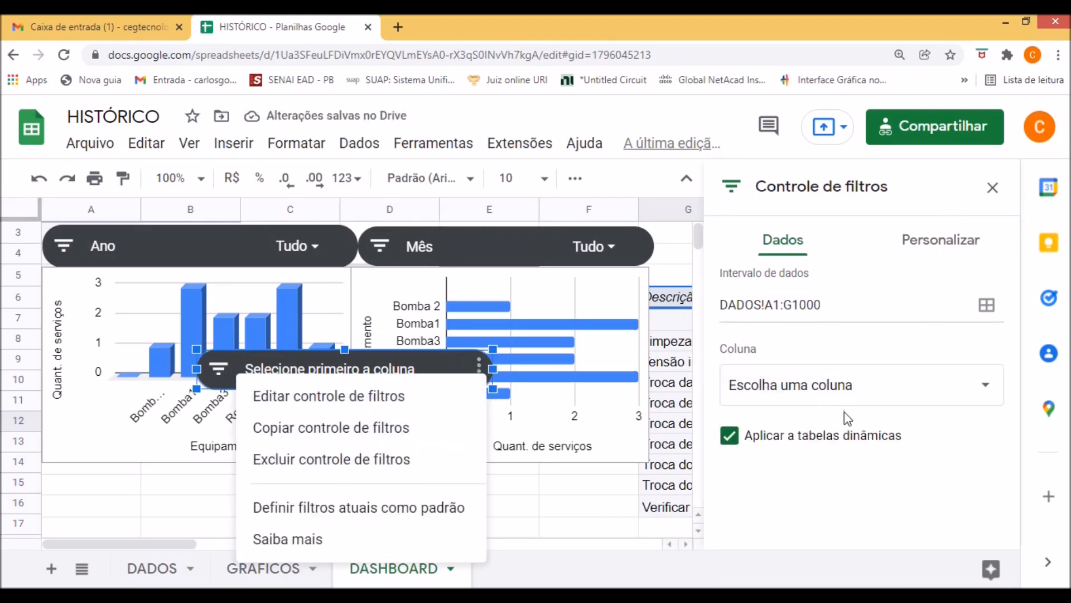
{"action": "left_click", "coordinate": [380, 396]}
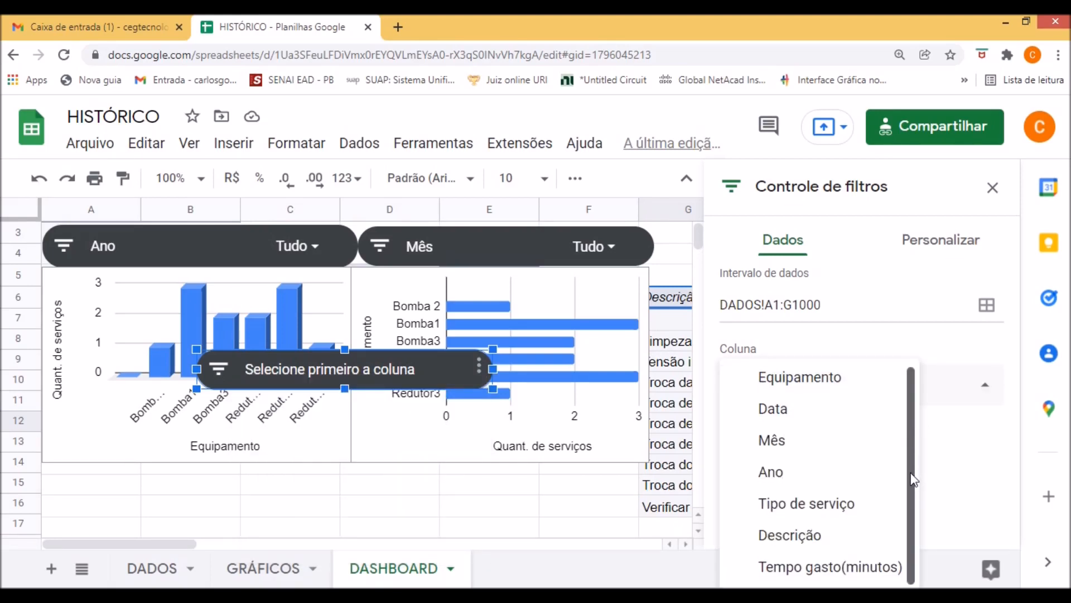
{"action": "left_click", "coordinate": [795, 536]}
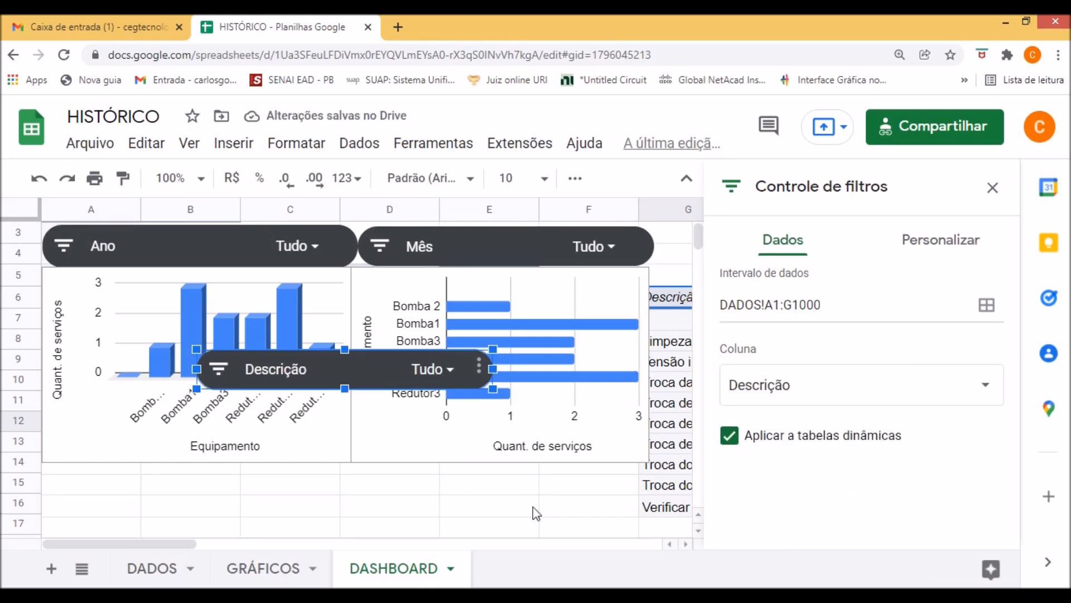
{"action": "left_click", "coordinate": [993, 187]}
Place the Descrição filter control beside the Mês control, aligned in the same row above the pivot table, and deselect it.
{"action": "left_click_drag", "start_coordinate": [369, 385], "coordinate": [830, 257]}
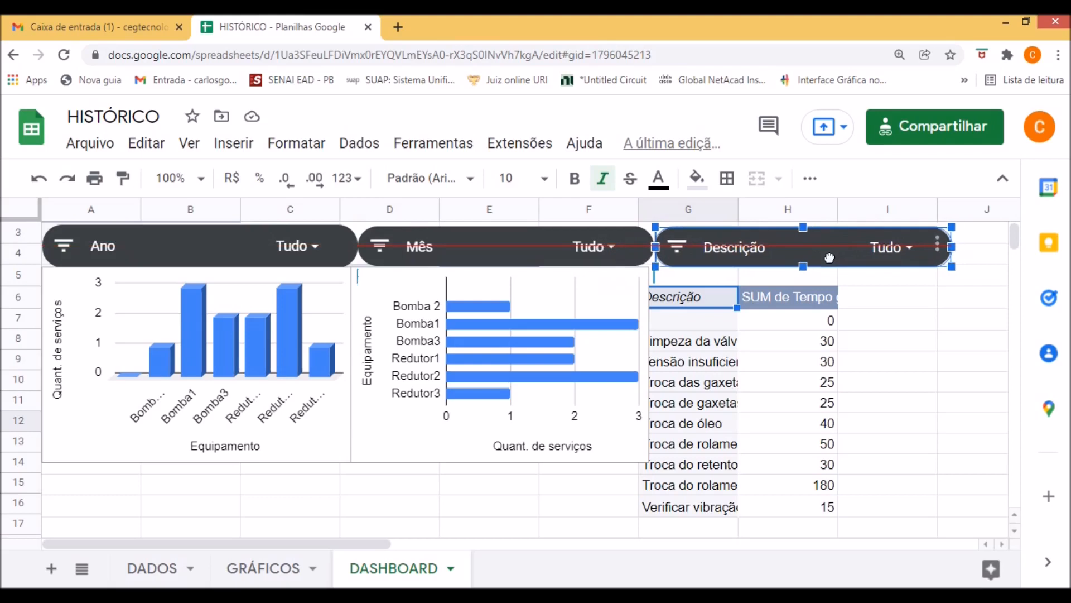
{"action": "left_click_drag", "start_coordinate": [830, 257], "coordinate": [829, 257]}
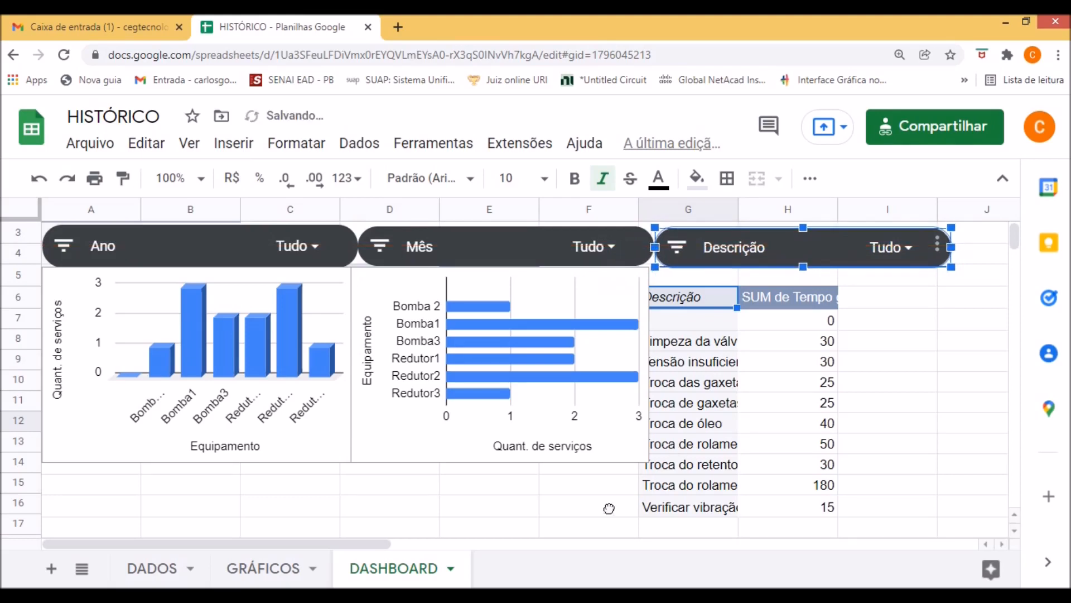
{"action": "left_click", "coordinate": [581, 513]}
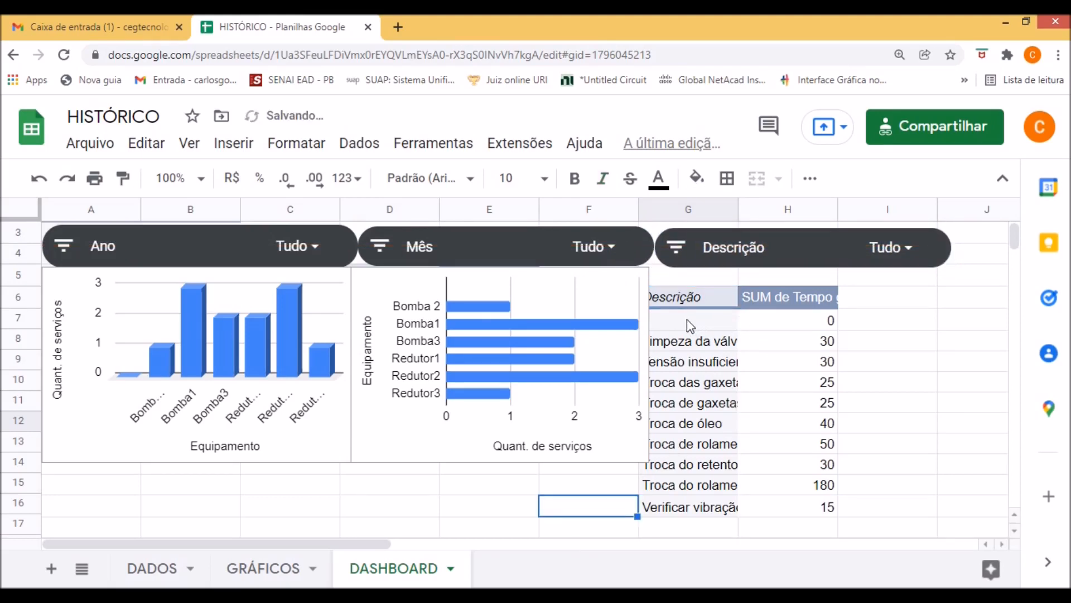
Insert a chart from the pivot table range G6:H16.
{"action": "left_click", "coordinate": [701, 327]}
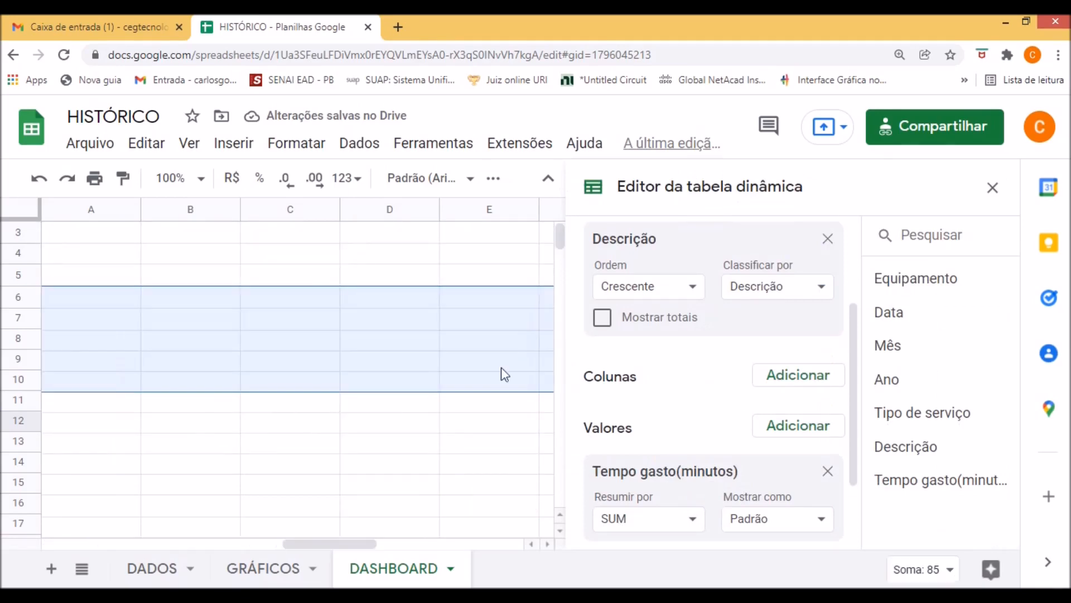
{"action": "left_click_drag", "start_coordinate": [327, 548], "coordinate": [212, 561]}
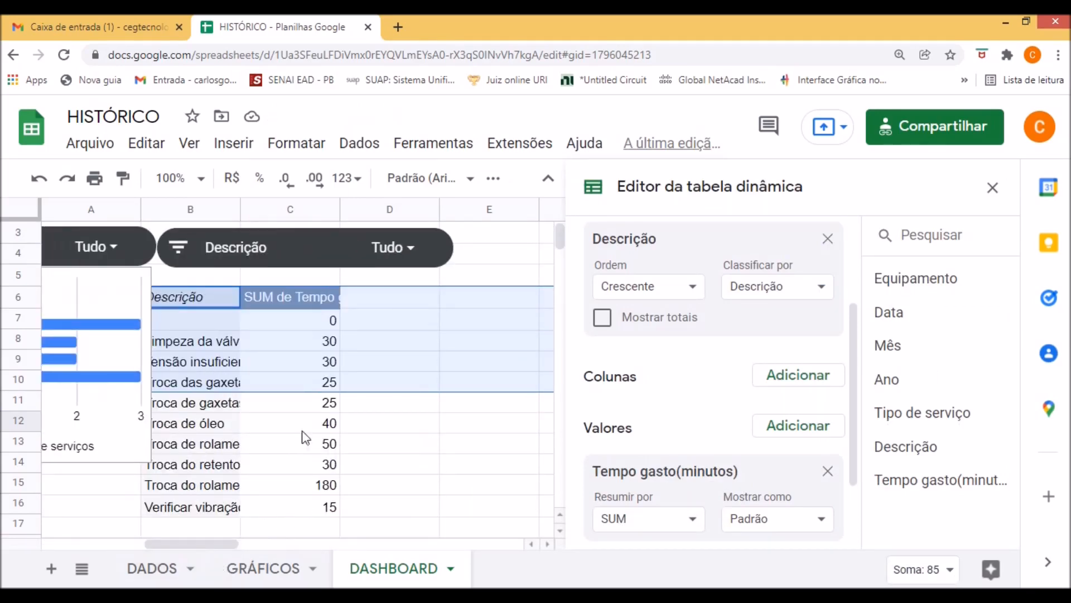
{"action": "left_click", "coordinate": [368, 453]}
{"action": "left_click", "coordinate": [227, 341]}
{"action": "left_click_drag", "start_coordinate": [267, 411], "coordinate": [277, 516]}
{"action": "scroll", "coordinate": [322, 474], "scroll_direction": "down", "scroll_amount": 1}
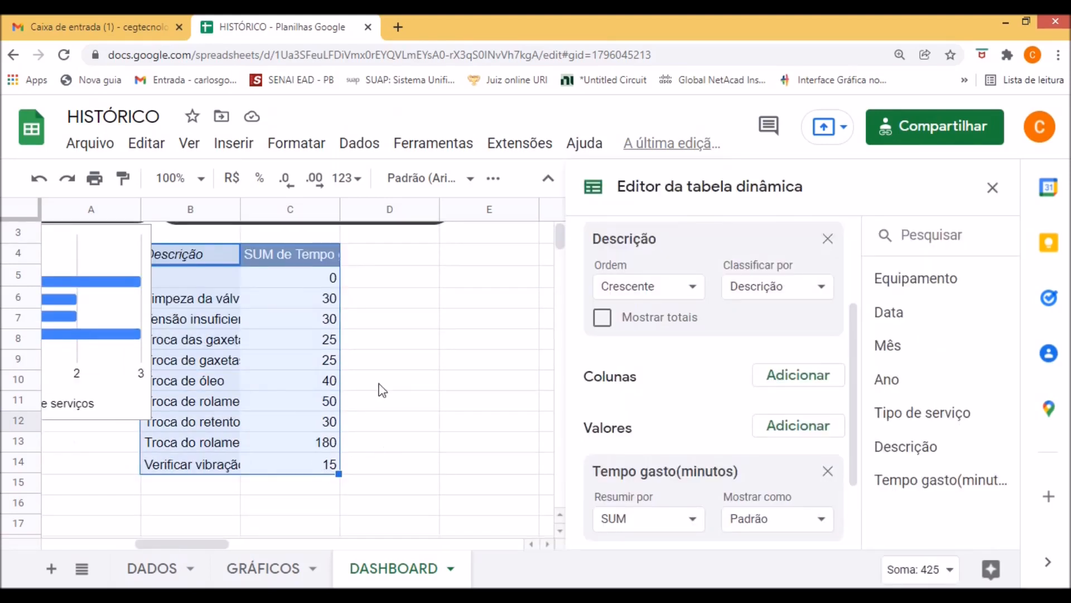
{"action": "left_click", "coordinate": [233, 144]}
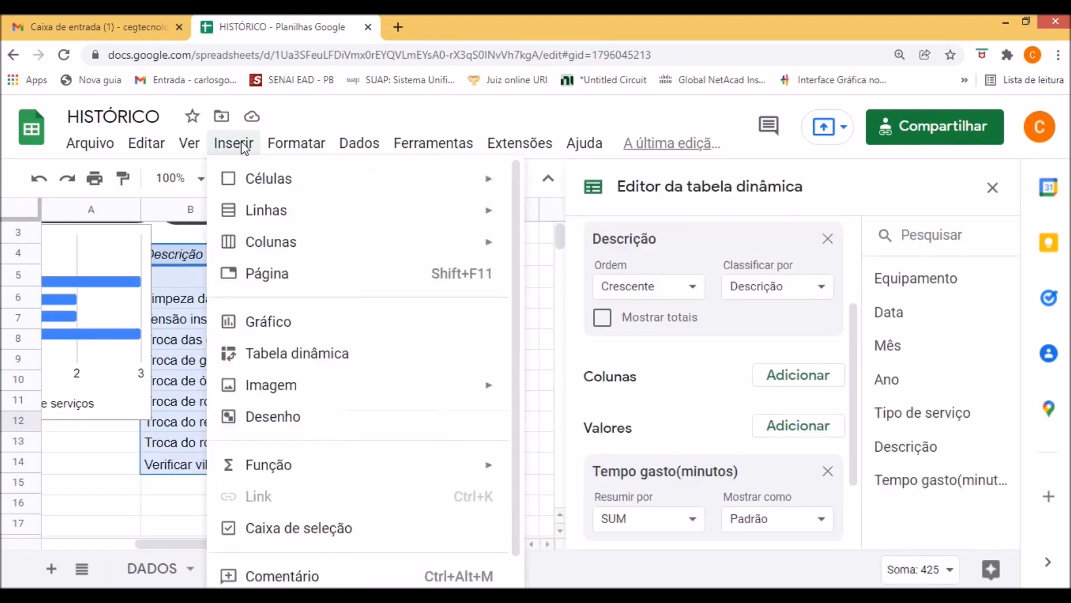
{"action": "left_click", "coordinate": [303, 330]}
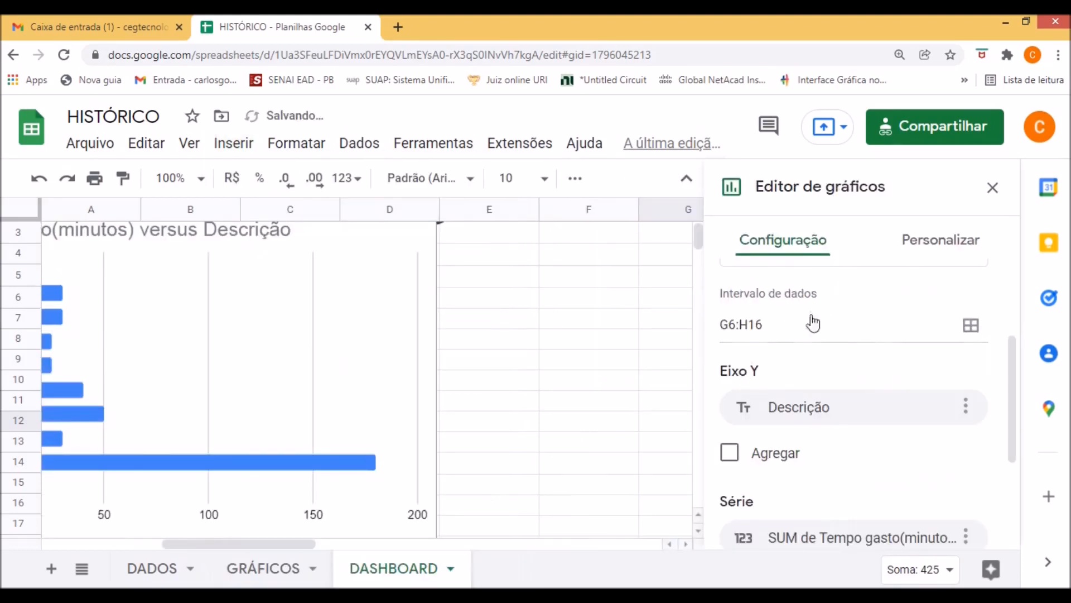
Change the new pivot table chart to a column chart, close the chart editor and select the chart on the sheet.
{"action": "scroll", "coordinate": [823, 354], "scroll_direction": "up", "scroll_amount": 3}
{"action": "left_click", "coordinate": [877, 332]}
{"action": "scroll", "coordinate": [803, 401], "scroll_direction": "down", "scroll_amount": 3}
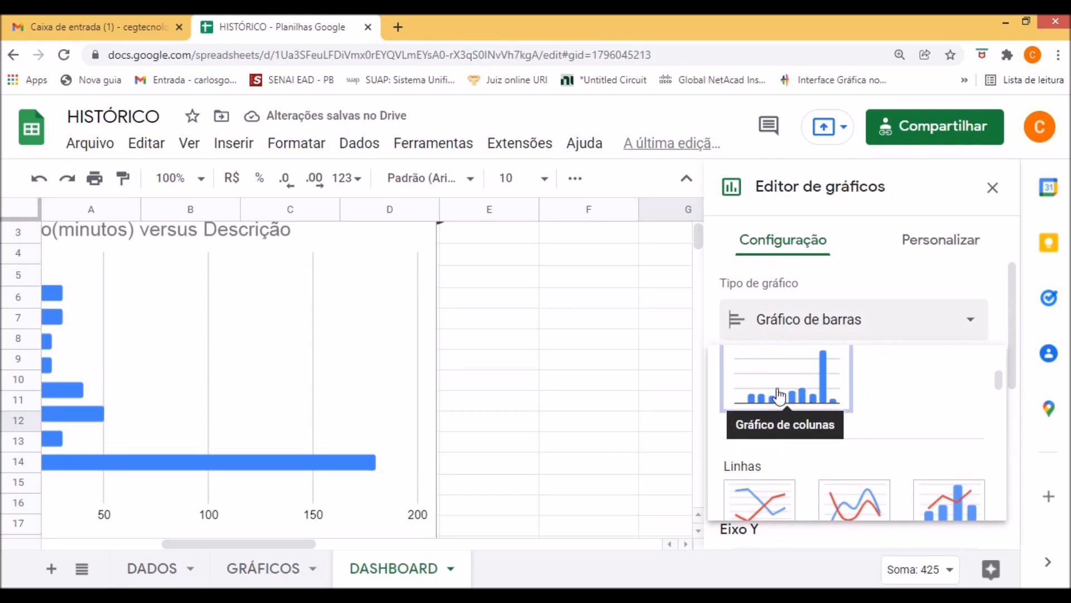
{"action": "left_click", "coordinate": [779, 396]}
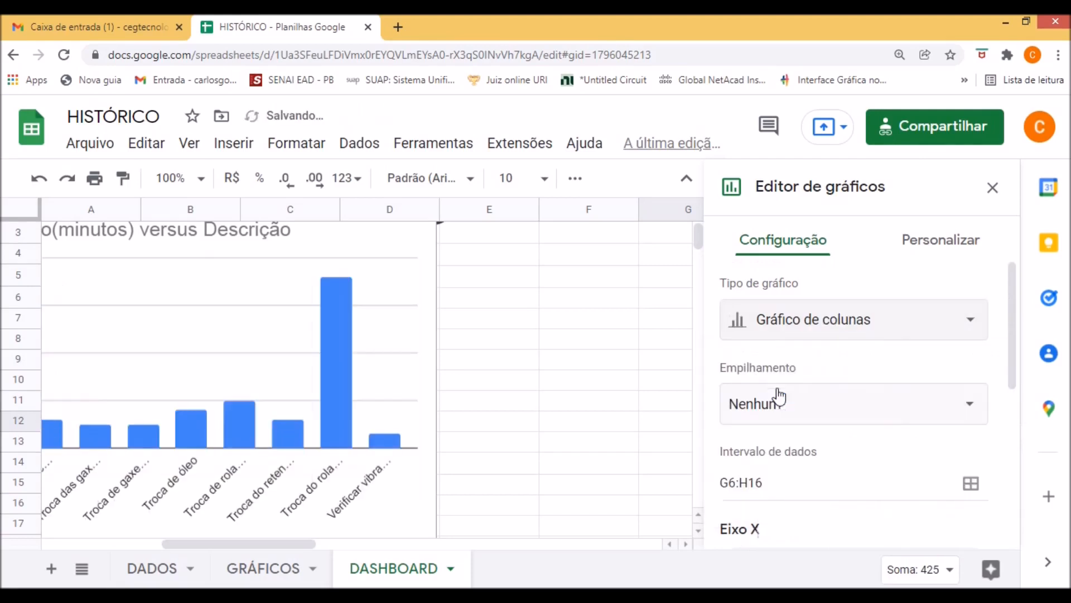
{"action": "left_click", "coordinate": [993, 191]}
{"action": "left_click", "coordinate": [993, 186]}
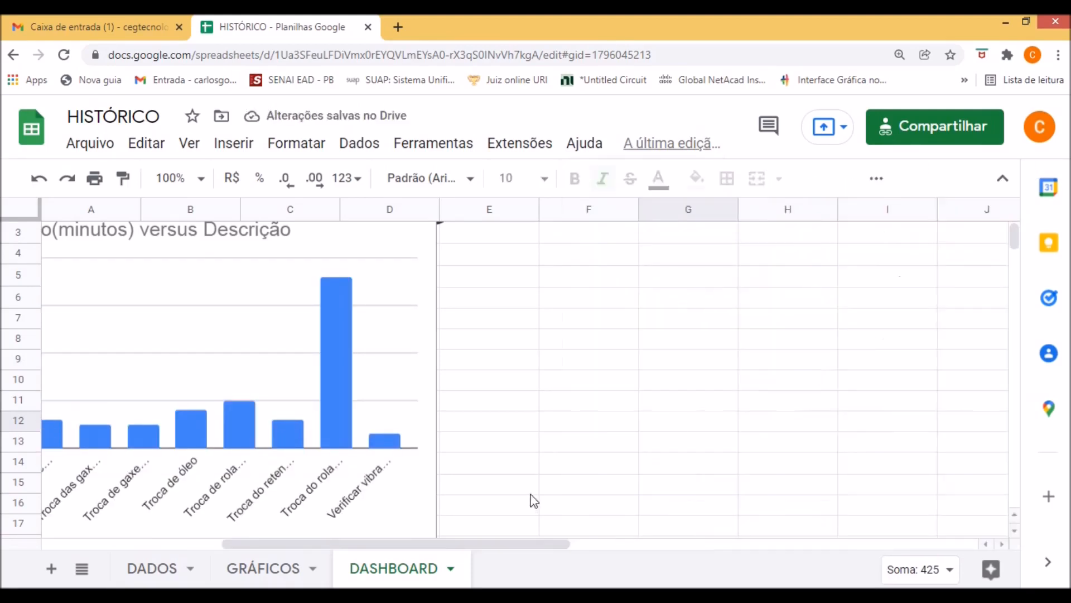
{"action": "left_click_drag", "start_coordinate": [469, 544], "coordinate": [373, 544]}
{"action": "left_click", "coordinate": [506, 338]}
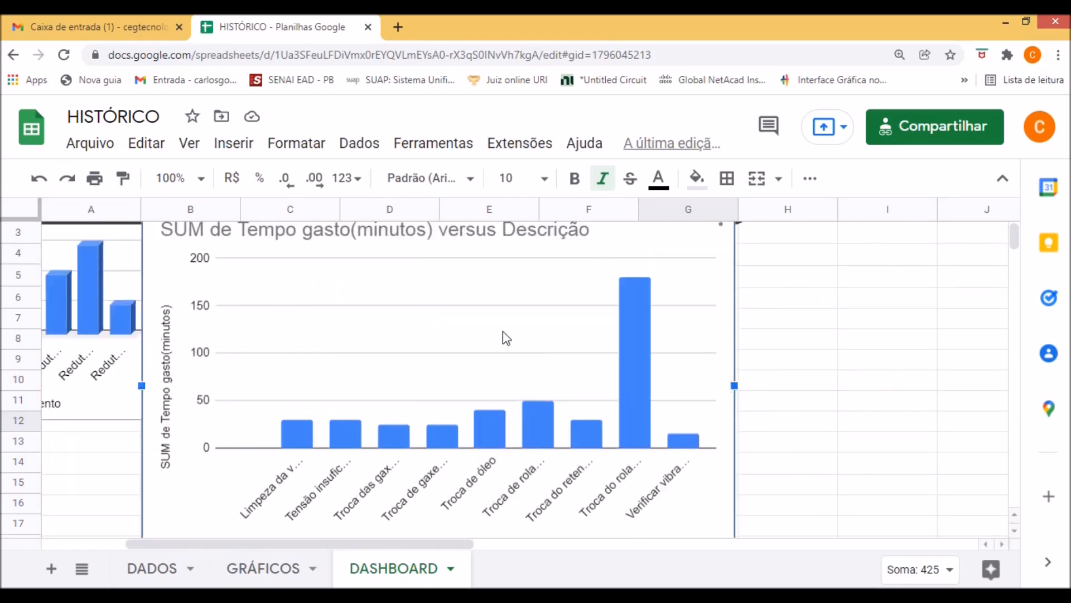
Shrink the time-spent column chart, place it directly under the Descrição filter control beside the equipment bar chart, and deselect it.
{"action": "left_click_drag", "start_coordinate": [720, 281], "coordinate": [790, 279]}
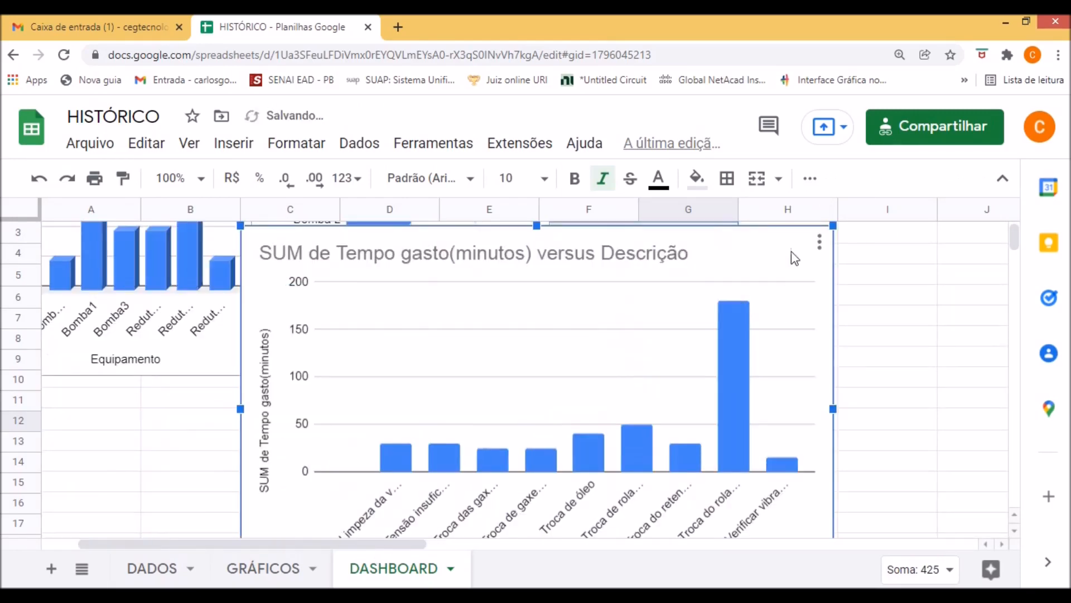
{"action": "left_click_drag", "start_coordinate": [833, 226], "coordinate": [586, 364]}
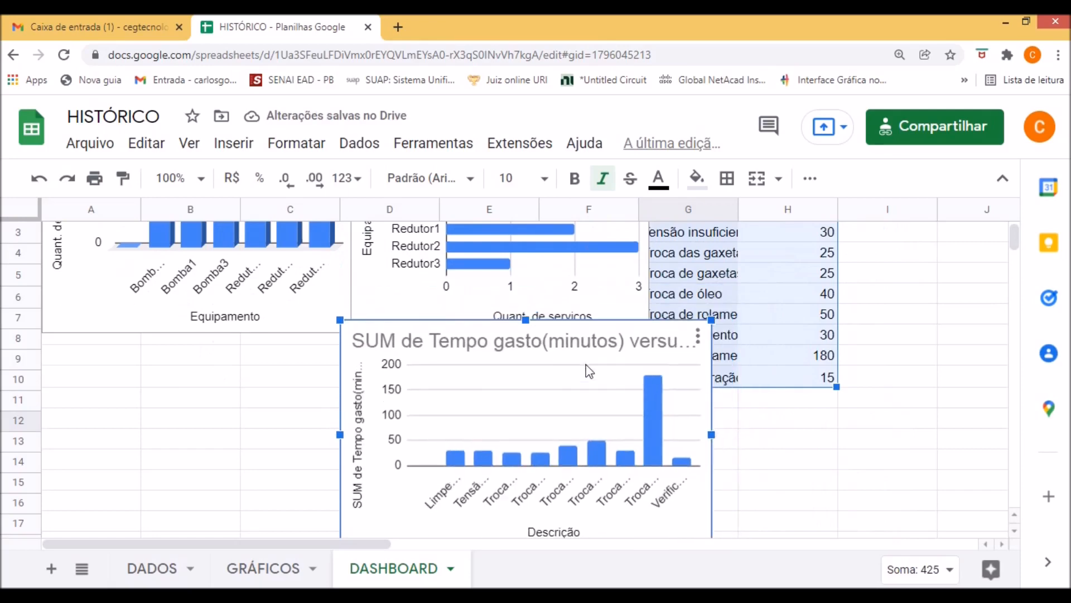
{"action": "left_click_drag", "start_coordinate": [586, 462], "coordinate": [831, 339]}
{"action": "left_click_drag", "start_coordinate": [588, 376], "coordinate": [655, 416]}
{"action": "left_click_drag", "start_coordinate": [784, 401], "coordinate": [778, 278]}
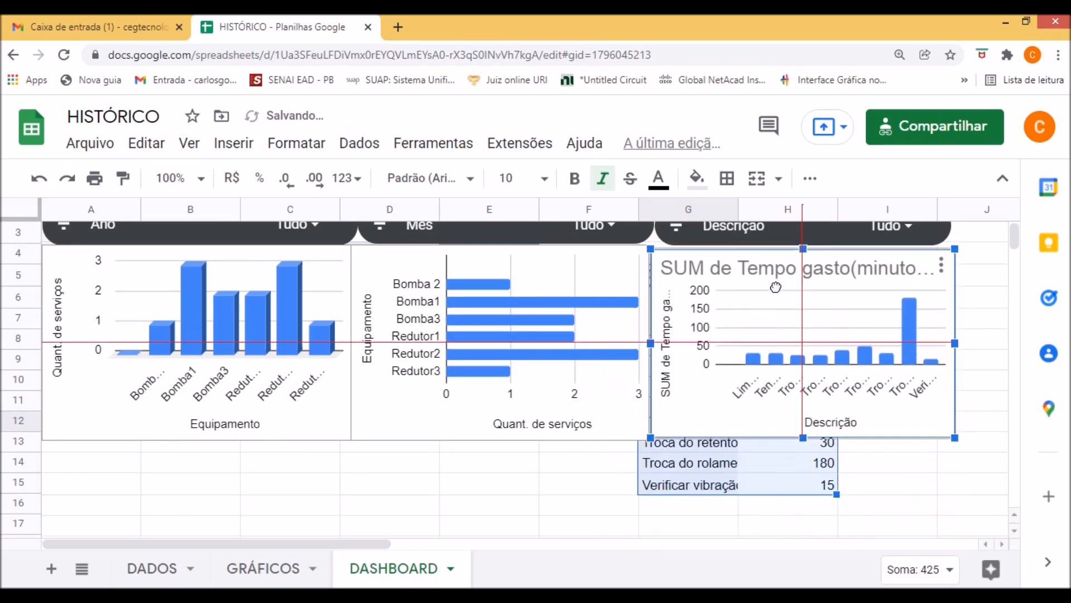
{"action": "left_click", "coordinate": [885, 487]}
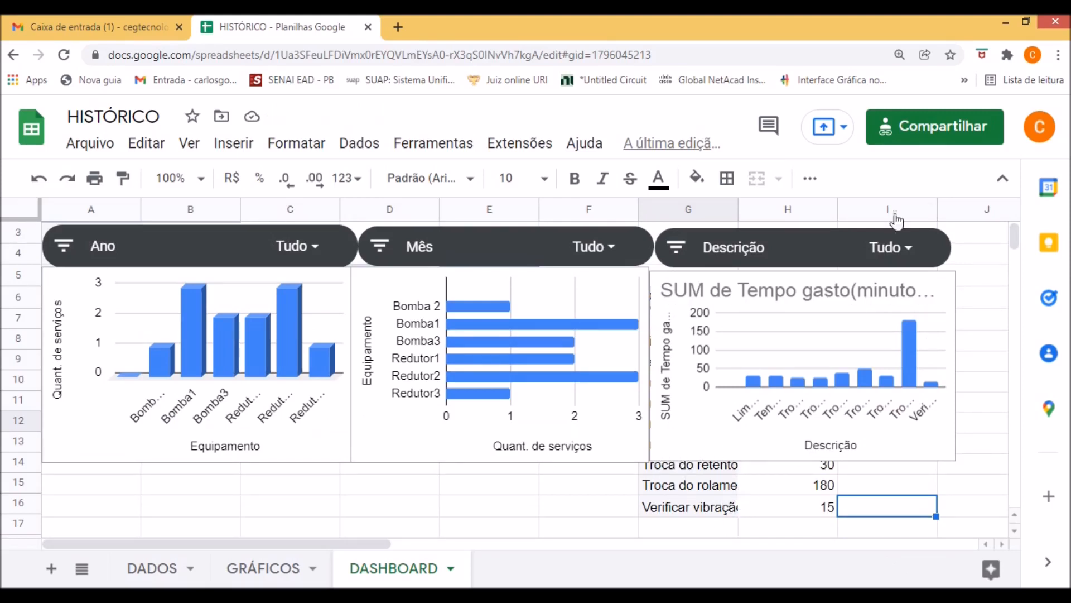
Enlarge the time-spent chart to cover more of the pivot table and align the Descrição filter control flush beside the Mês control.
{"action": "left_click_drag", "start_coordinate": [827, 265], "coordinate": [887, 256]}
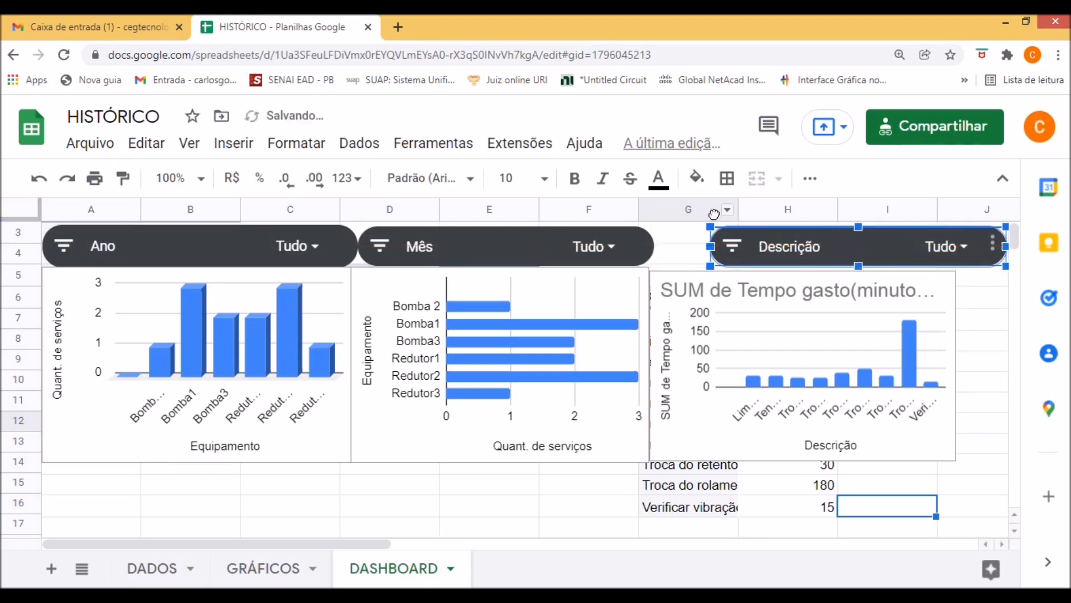
{"action": "left_click_drag", "start_coordinate": [708, 244], "coordinate": [682, 245]}
{"action": "left_click", "coordinate": [770, 413]}
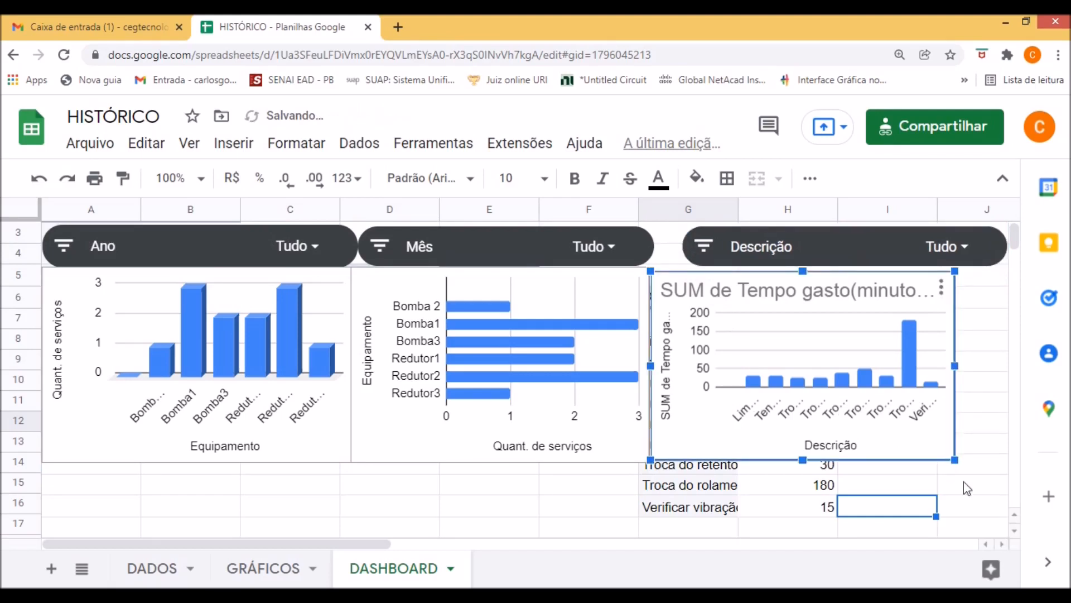
{"action": "mouse_move", "coordinate": [955, 461]}
{"action": "left_mouse_down"}
{"action": "mouse_move", "coordinate": [979, 510]}
{"action": "mouse_move", "coordinate": [948, 494]}
{"action": "mouse_move", "coordinate": [937, 471]}
{"action": "mouse_move", "coordinate": [958, 480]}
{"action": "left_mouse_up"}
{"action": "mouse_move", "coordinate": [894, 410]}
{"action": "left_mouse_down"}
{"action": "mouse_move", "coordinate": [905, 397]}
{"action": "mouse_move", "coordinate": [891, 399]}
{"action": "left_mouse_up"}
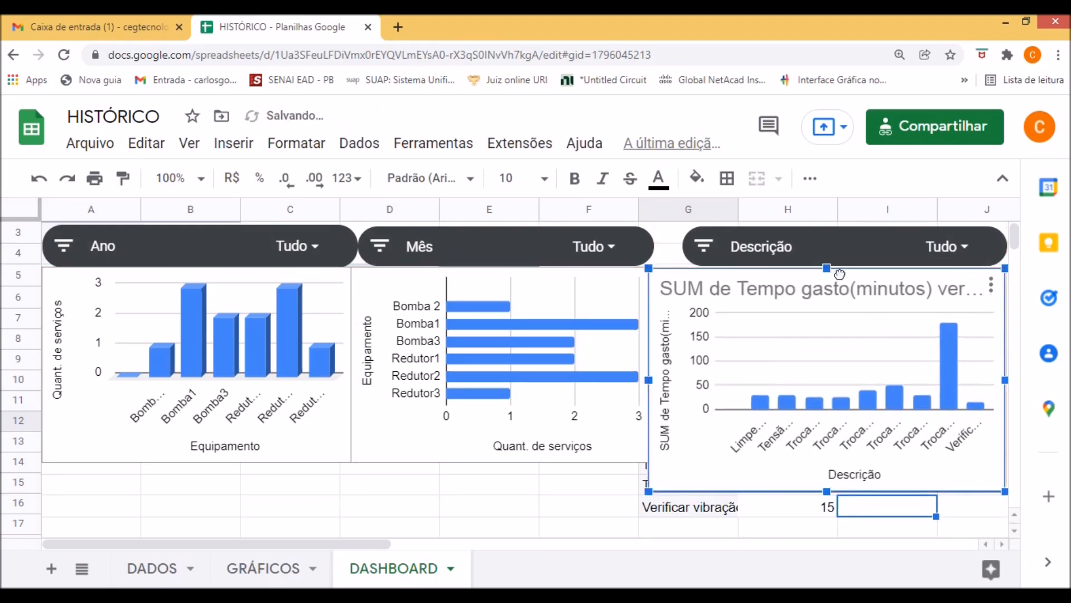
{"action": "left_click_drag", "start_coordinate": [855, 249], "coordinate": [834, 255]}
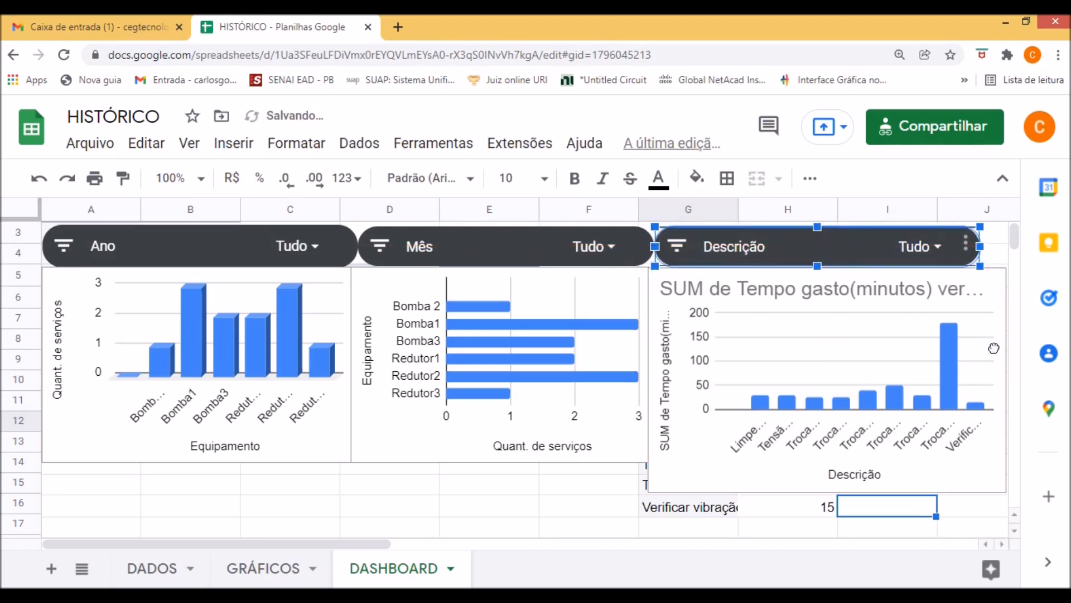
Narrow the time-spent chart to end flush with the Descrição control and extend its height through row 16 to cover the pivot table.
{"action": "left_click", "coordinate": [995, 369]}
{"action": "left_click_drag", "start_coordinate": [1005, 380], "coordinate": [978, 379]}
{"action": "left_click_drag", "start_coordinate": [817, 519], "coordinate": [818, 509]}
{"action": "scroll", "coordinate": [773, 412], "scroll_direction": "up", "scroll_amount": 1}
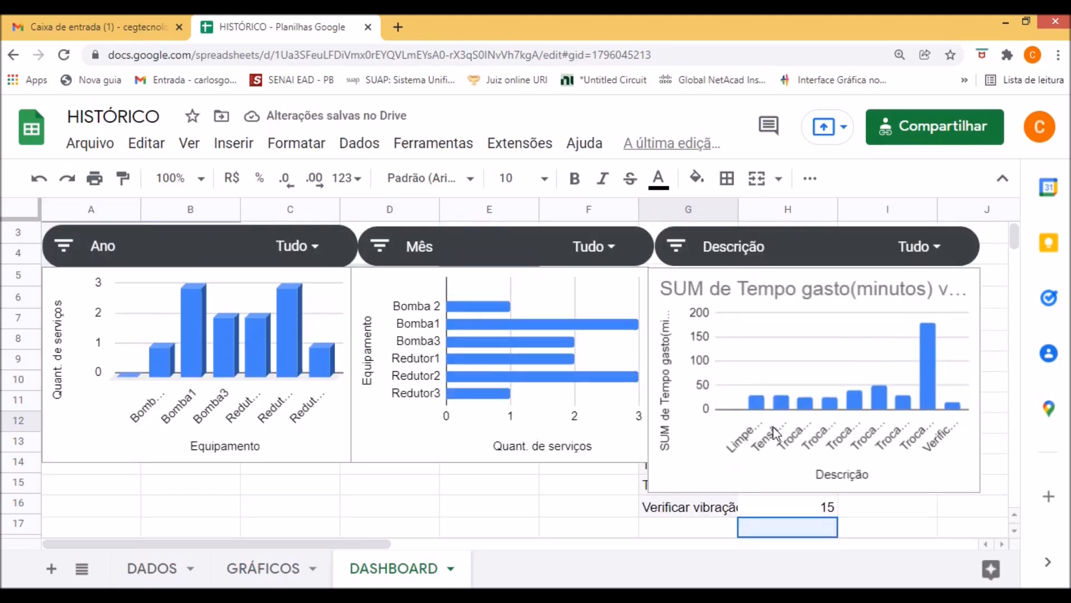
{"action": "left_click", "coordinate": [772, 427]}
{"action": "left_click_drag", "start_coordinate": [814, 491], "coordinate": [816, 515]}
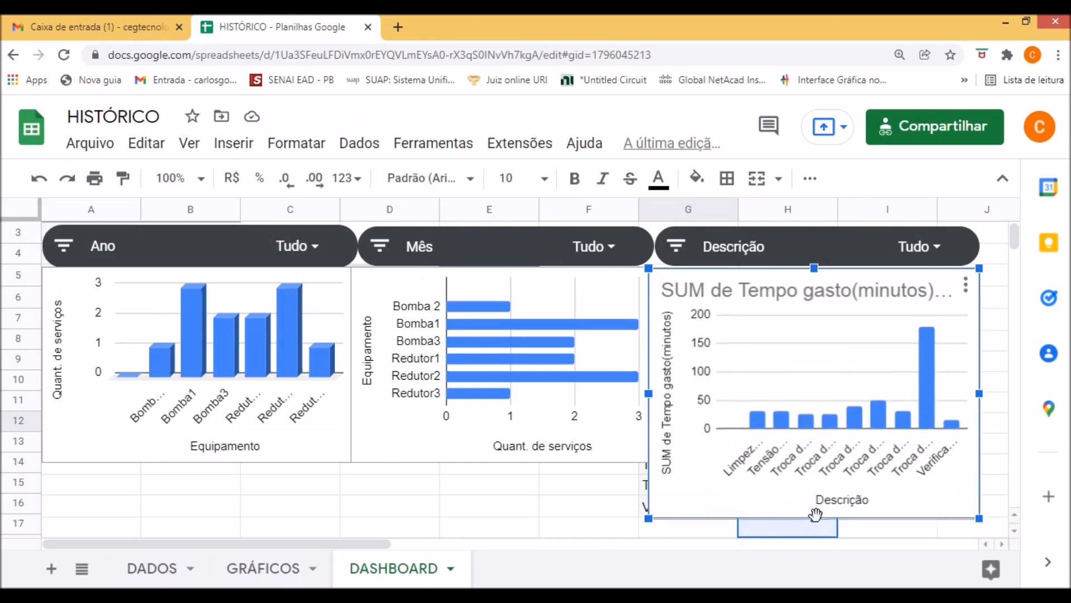
{"action": "left_click", "coordinate": [927, 530]}
Extend the equipment bar chart and the 3D equipment column chart downward so both match the time-spent chart's bottom edge.
{"action": "left_click", "coordinate": [567, 427]}
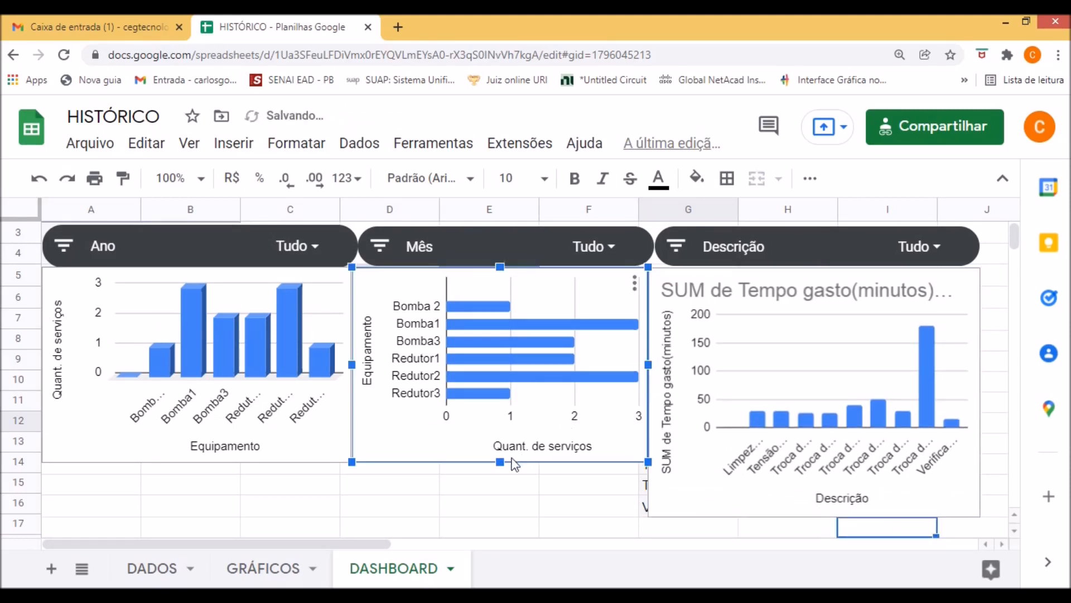
{"action": "left_click_drag", "start_coordinate": [499, 462], "coordinate": [498, 514]}
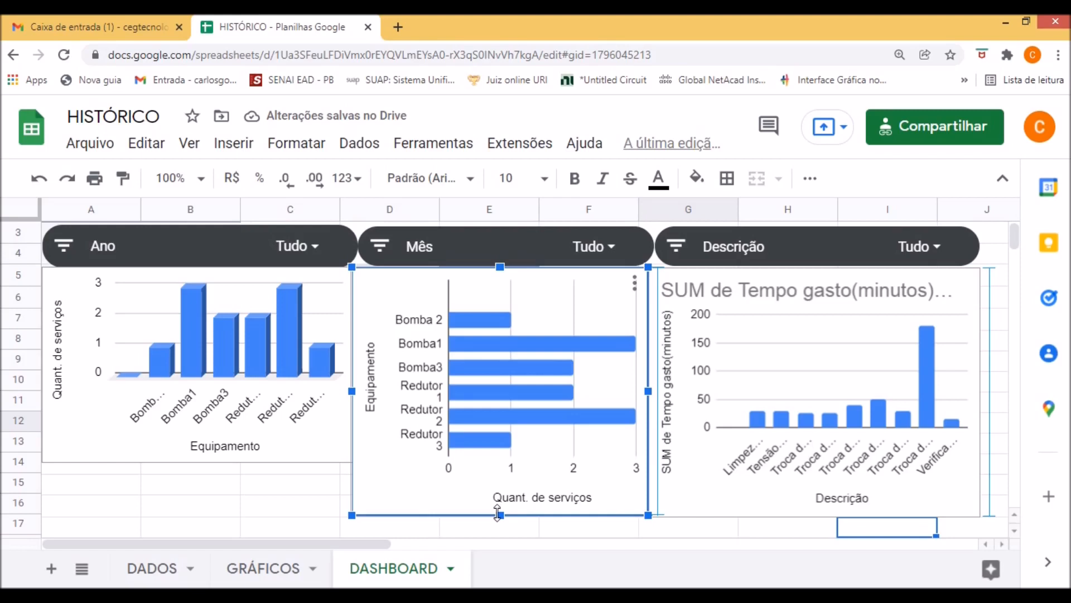
{"action": "left_click", "coordinate": [265, 456]}
{"action": "left_click_drag", "start_coordinate": [197, 462], "coordinate": [202, 514]}
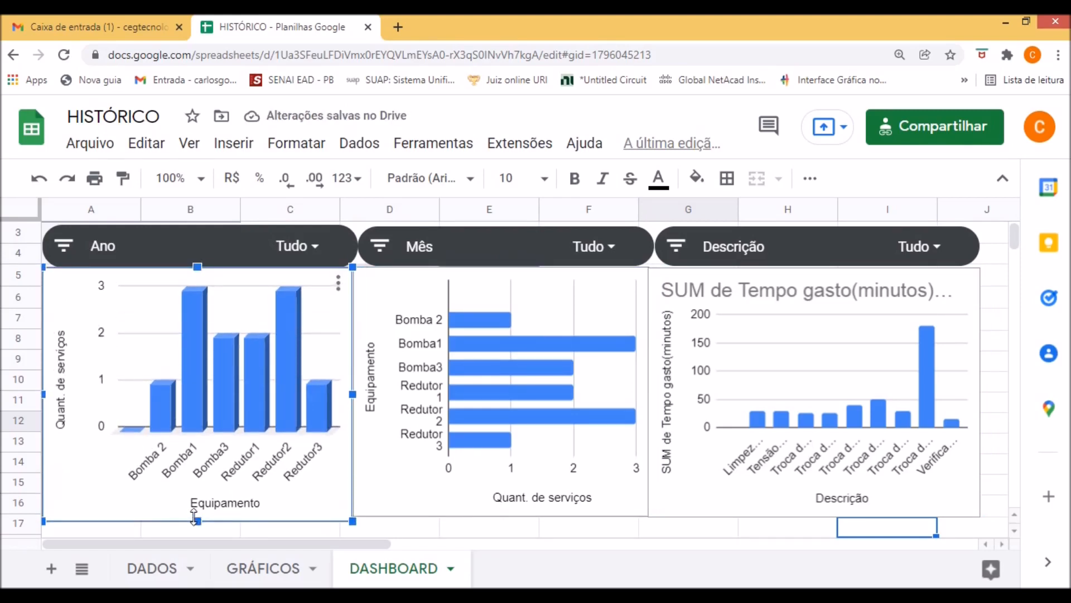
{"action": "left_click_drag", "start_coordinate": [194, 517], "coordinate": [198, 514]}
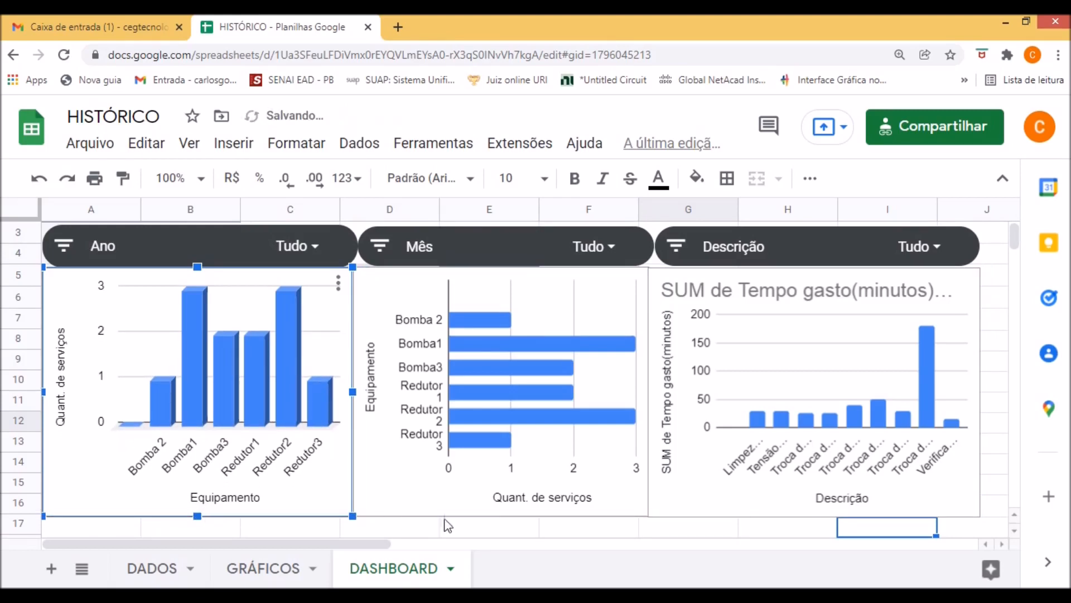
{"action": "left_click", "coordinate": [675, 524]}
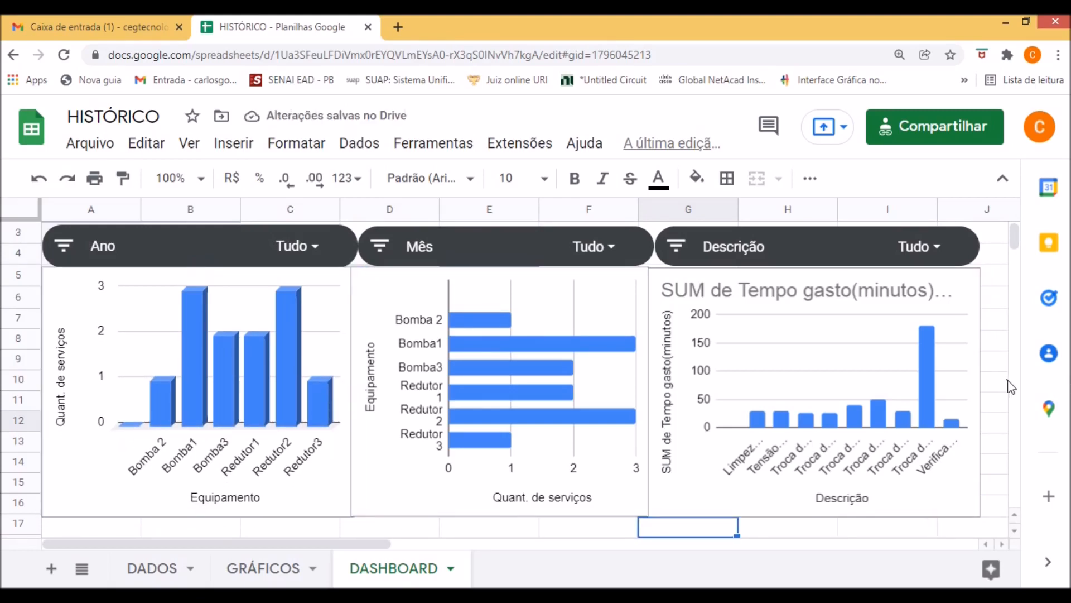
Remove the chart title from the time-spent chart and close the chart editor.
{"action": "left_click", "coordinate": [799, 301]}
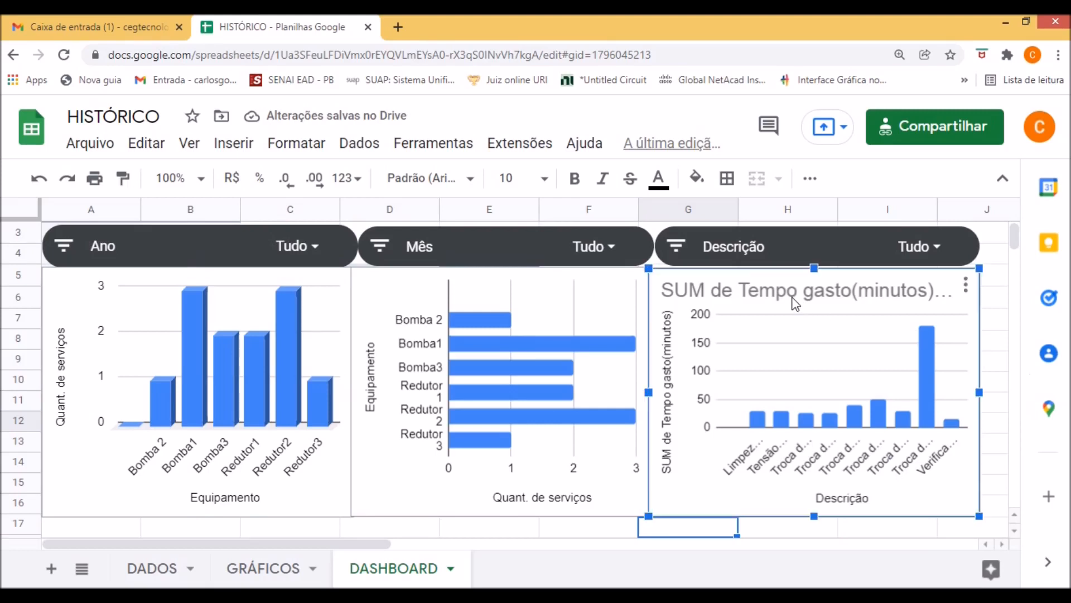
{"action": "left_click", "coordinate": [968, 290]}
{"action": "left_click", "coordinate": [854, 317]}
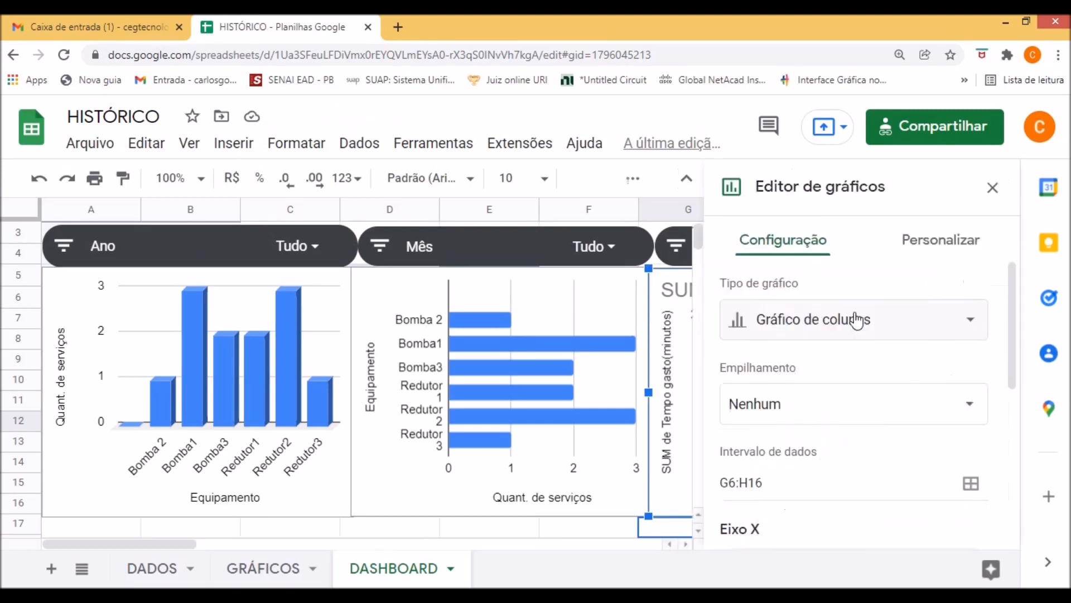
{"action": "double_click", "coordinate": [678, 290]}
{"action": "left_click", "coordinate": [734, 438]}
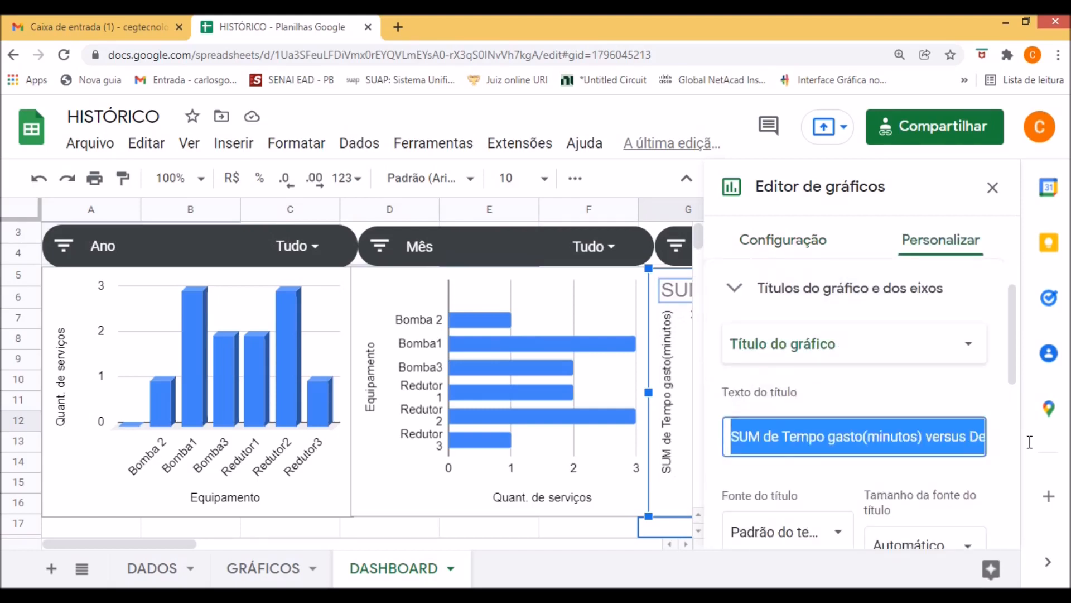
{"action": "key", "text": "BackSpace"}
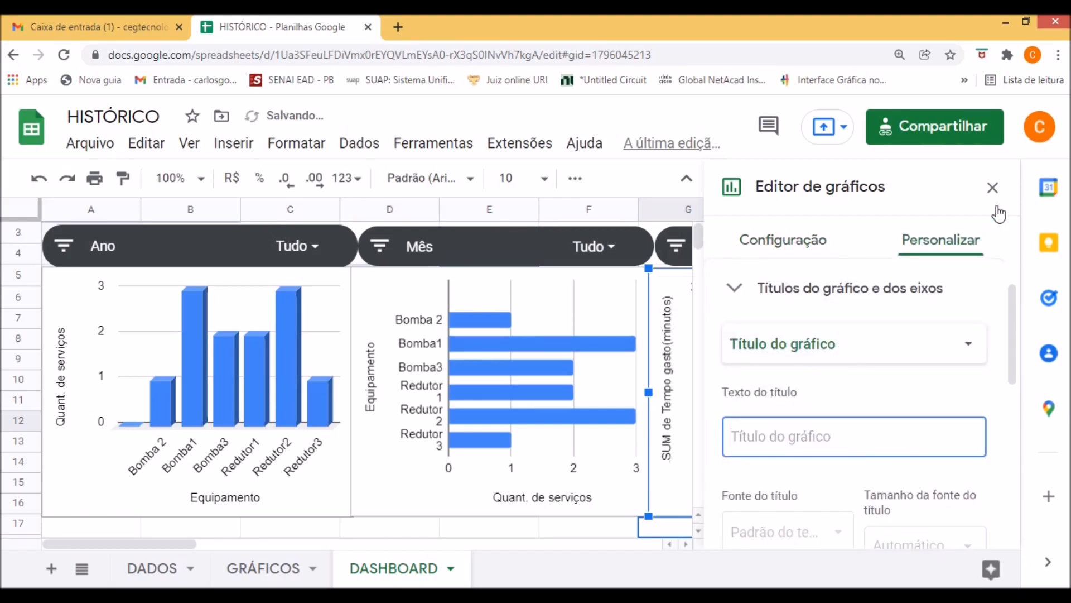
{"action": "left_click", "coordinate": [992, 188]}
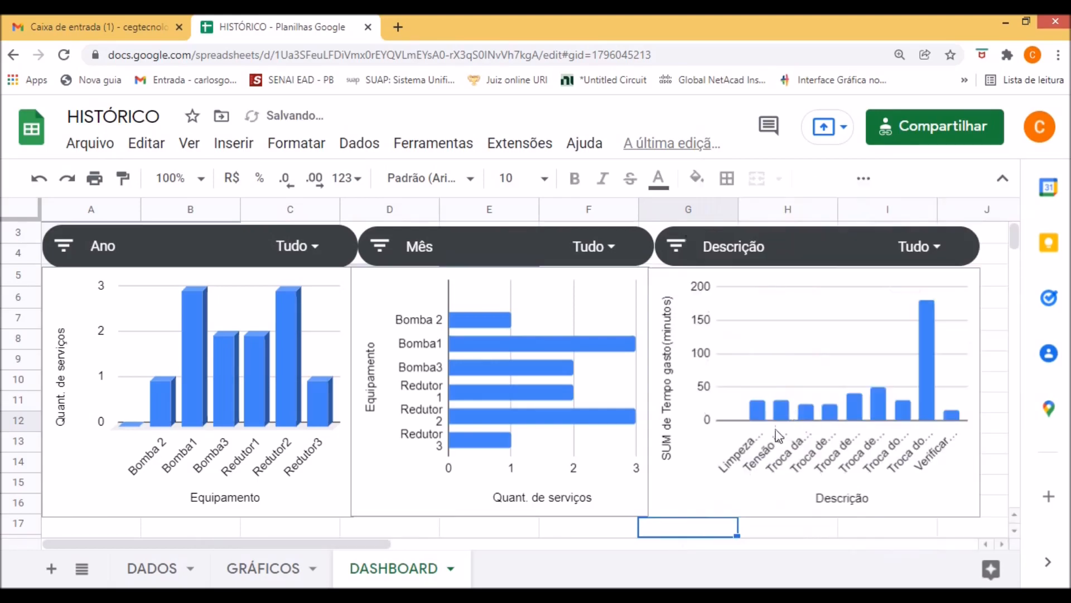
Shorten the time-spent chart's vertical axis title to "Tempo gasto(minutos)" and close the chart editor.
{"action": "left_click", "coordinate": [671, 437]}
{"action": "double_click", "coordinate": [670, 437]}
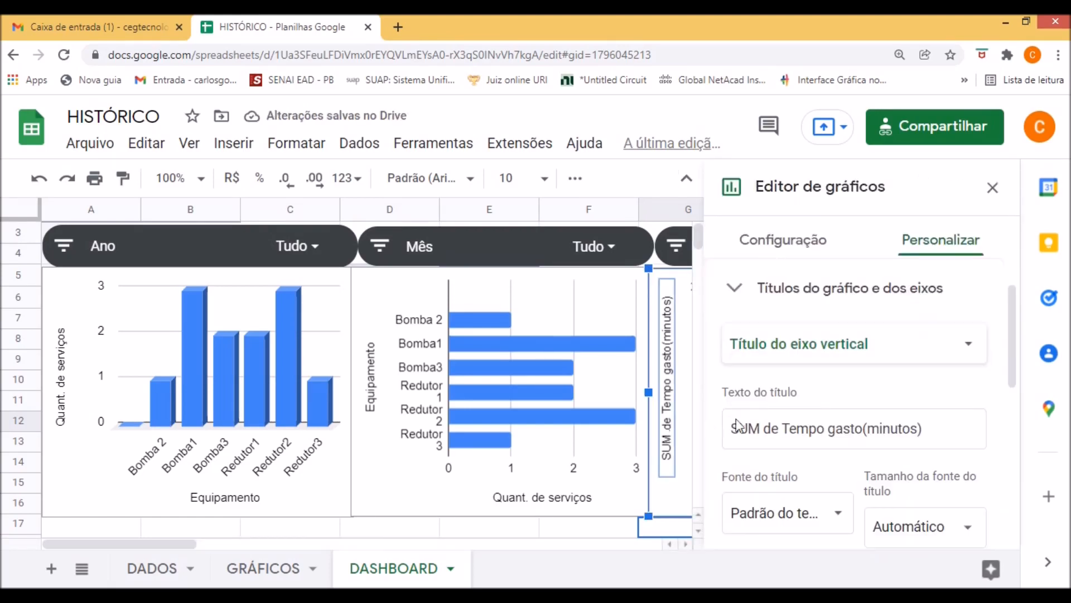
{"action": "left_click_drag", "start_coordinate": [778, 431], "coordinate": [717, 427]}
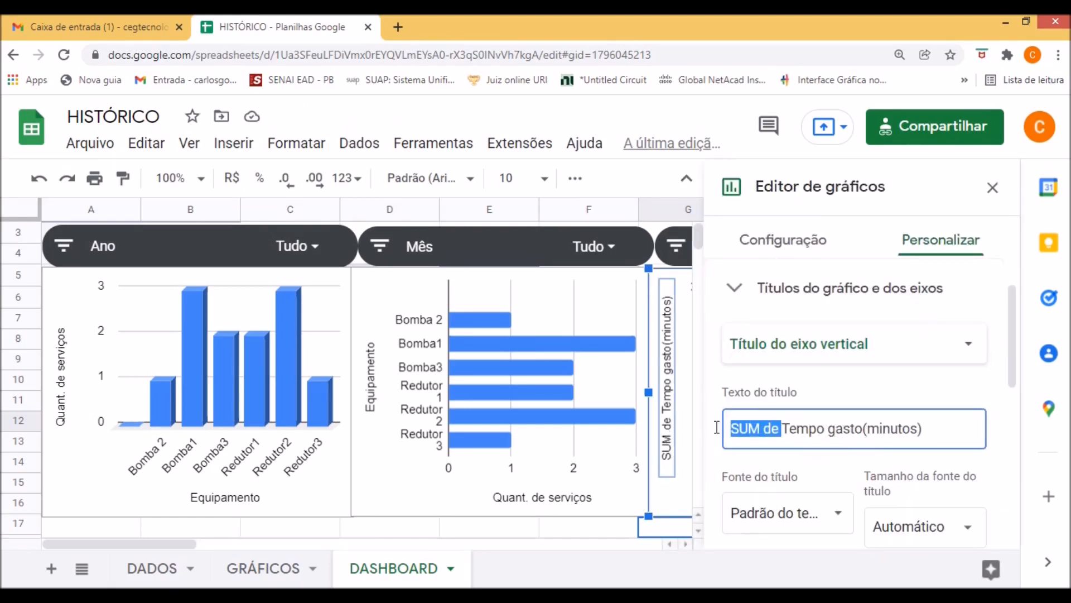
{"action": "key", "text": "BackSpace"}
{"action": "left_click", "coordinate": [993, 188]}
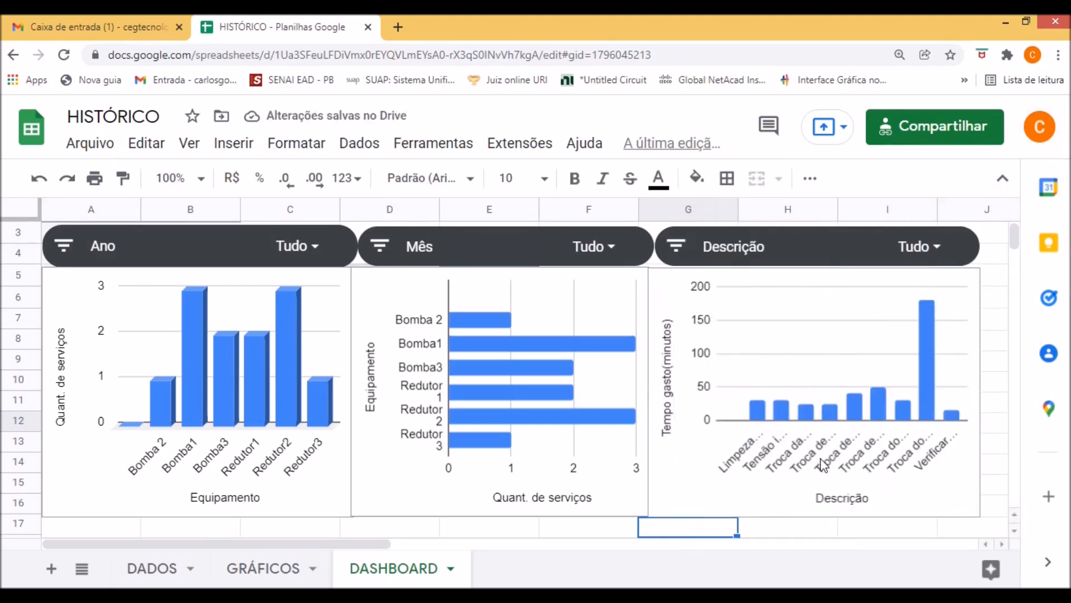
Examine the time-spent chart's columns, review the source records on the DADOS sheet, and return to the DASHBOARD sheet.
{"action": "left_click", "coordinate": [744, 447]}
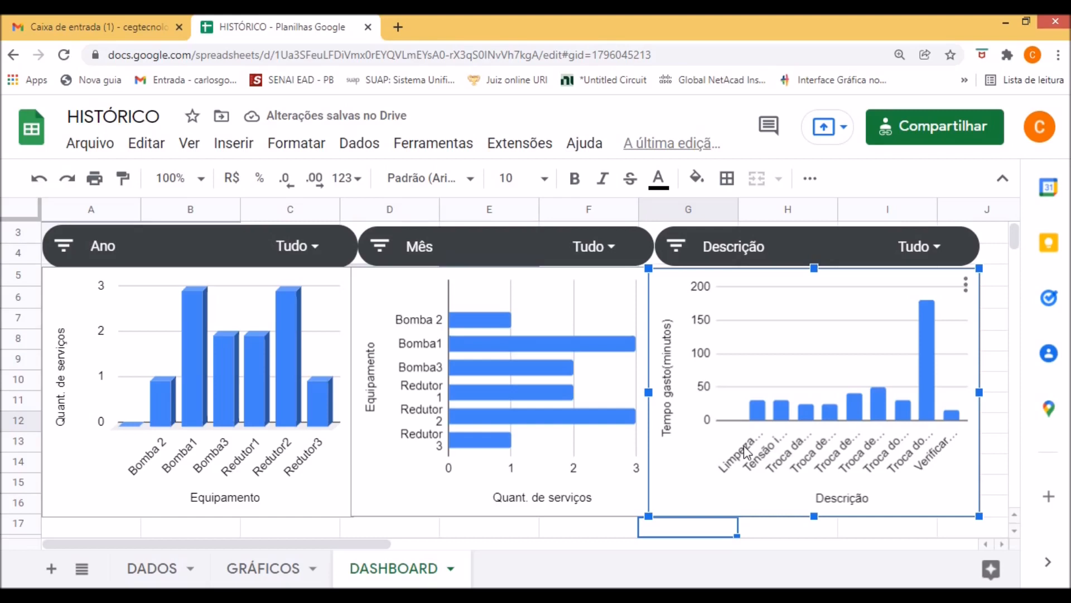
{"action": "mouse_move", "coordinate": [758, 415]}
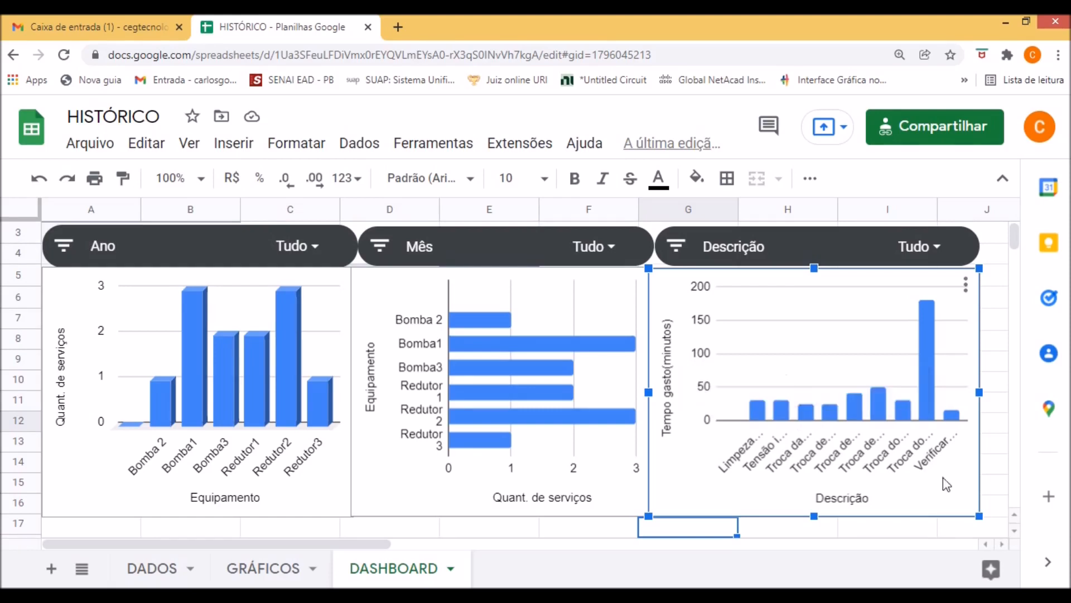
{"action": "left_click", "coordinate": [996, 484]}
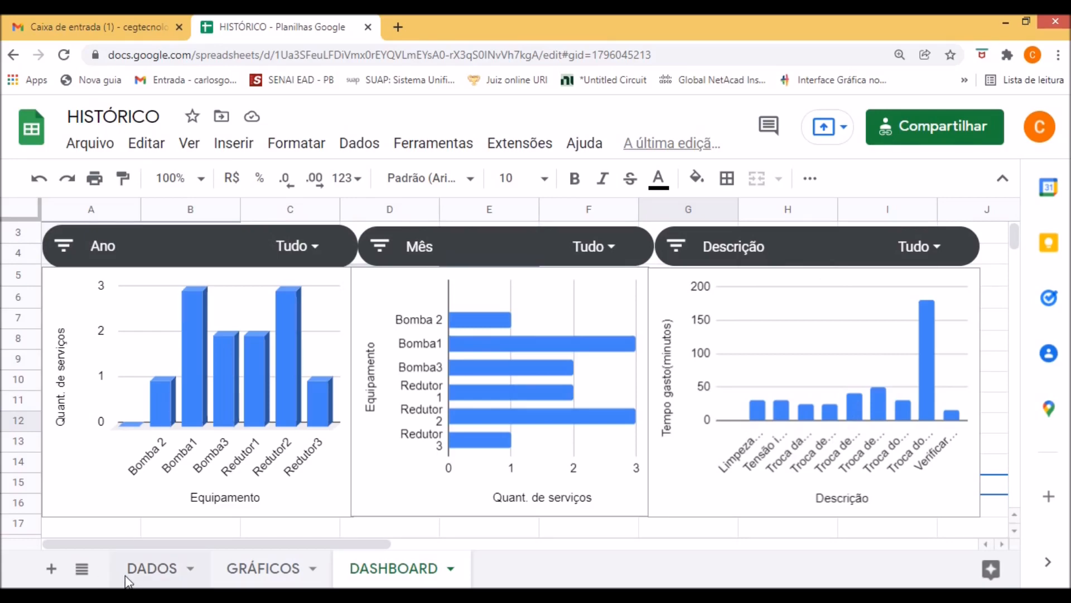
{"action": "left_click", "coordinate": [153, 557]}
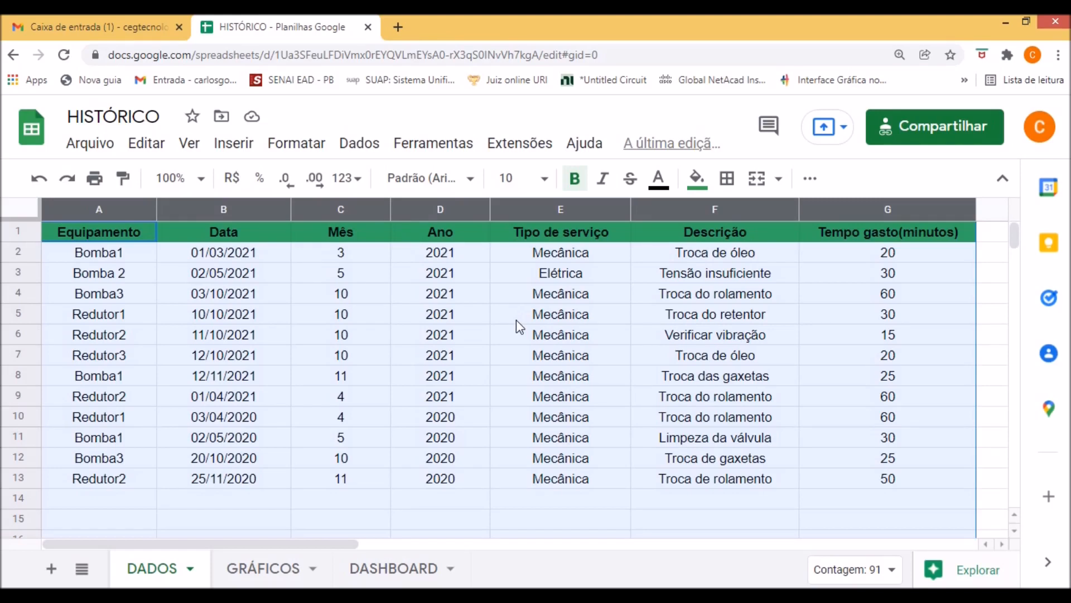
{"action": "left_click", "coordinate": [390, 569]}
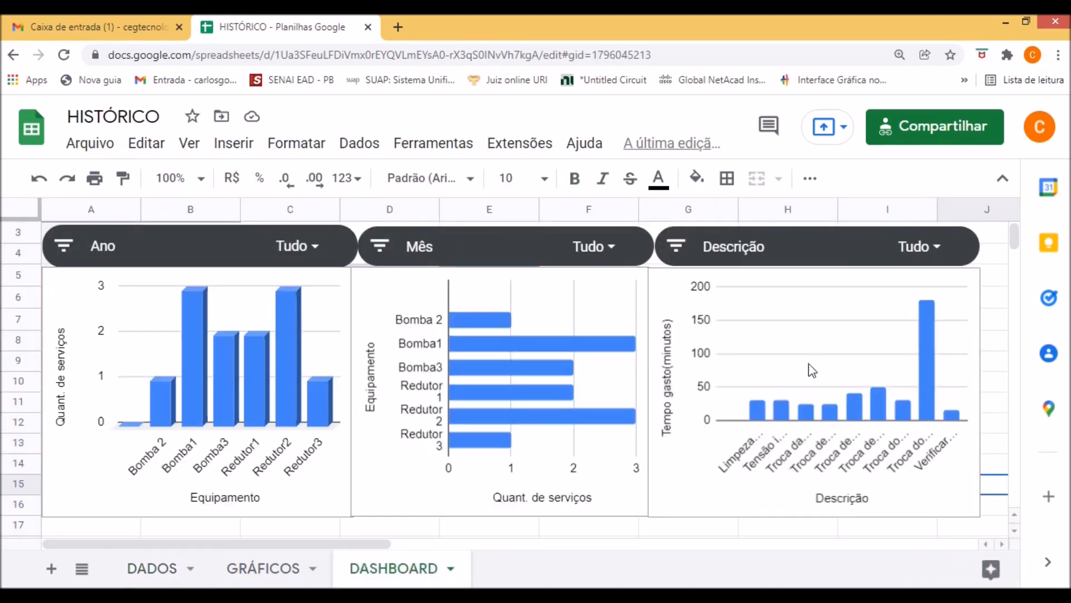
Exclude 2020 from the Ano filter so that the dashboard is limited to 2021 and blanks.
{"action": "left_click", "coordinate": [108, 259]}
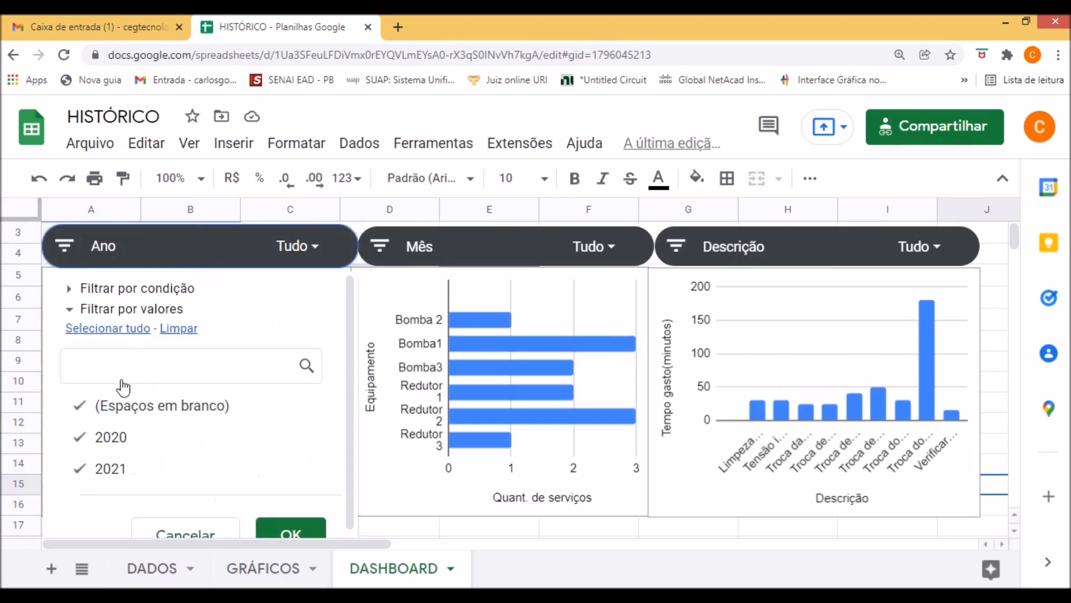
{"action": "left_click", "coordinate": [82, 437]}
{"action": "left_click", "coordinate": [294, 534]}
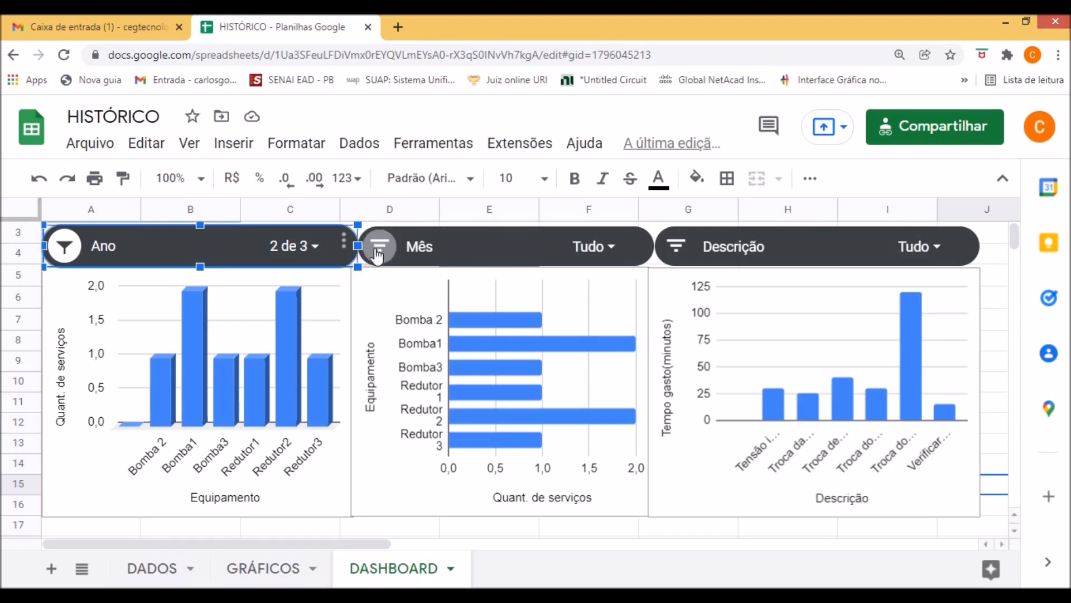
Exclude months 3, 4, 10 and 11 from the Mês filter, keeping month 5 and blanks selected.
{"action": "left_click", "coordinate": [377, 255]}
{"action": "scroll", "coordinate": [402, 401], "scroll_direction": "down", "scroll_amount": 2}
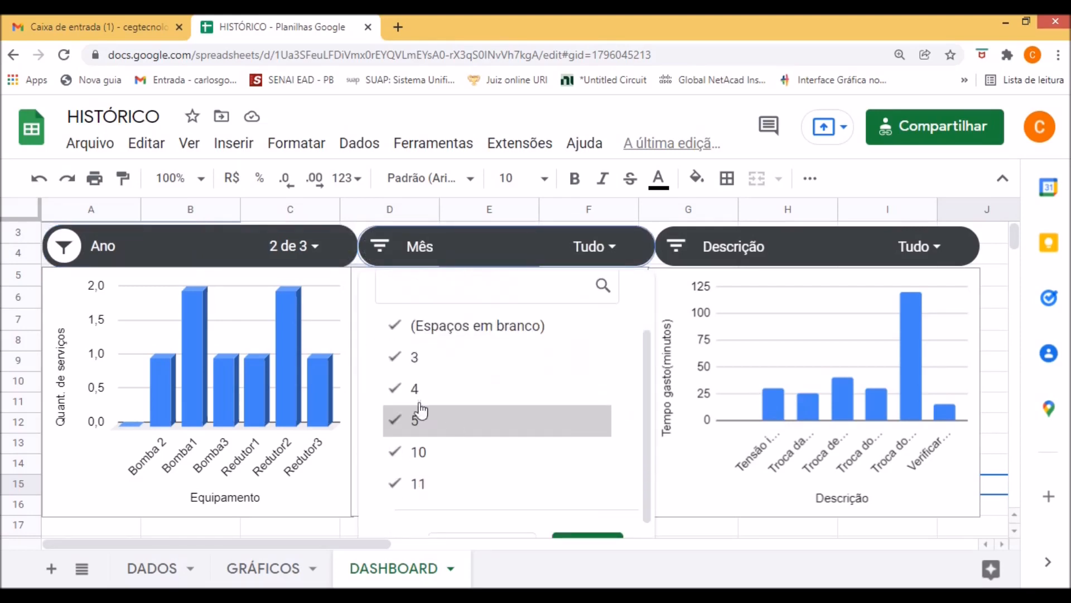
{"action": "left_click", "coordinate": [395, 368]}
{"action": "left_click", "coordinate": [394, 393]}
{"action": "left_click", "coordinate": [393, 454]}
{"action": "left_click", "coordinate": [395, 484]}
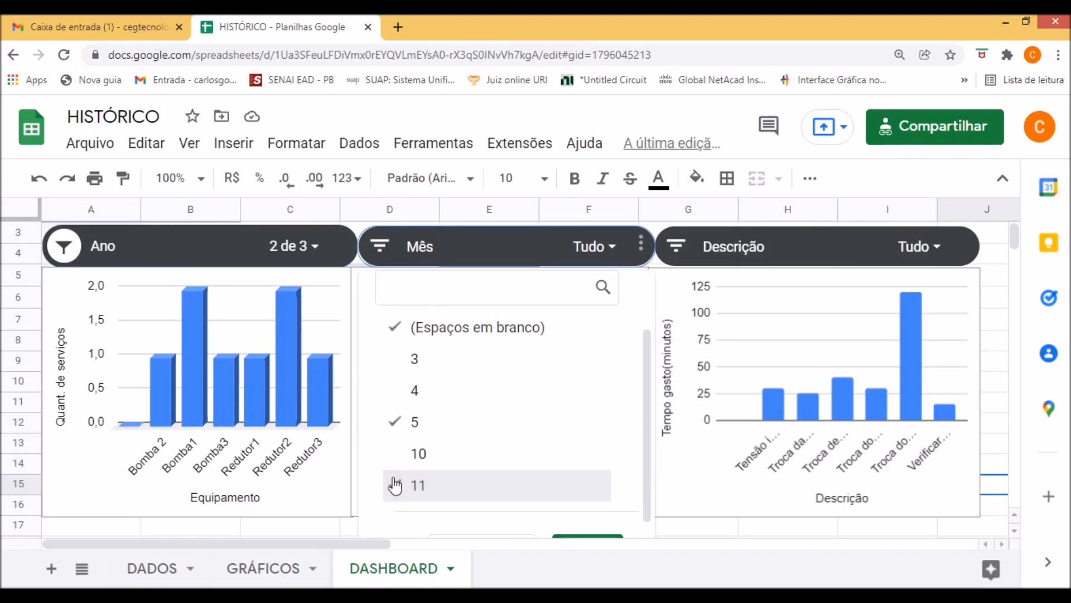
{"action": "scroll", "coordinate": [502, 411], "scroll_direction": "down", "scroll_amount": 2}
{"action": "left_click", "coordinate": [585, 526]}
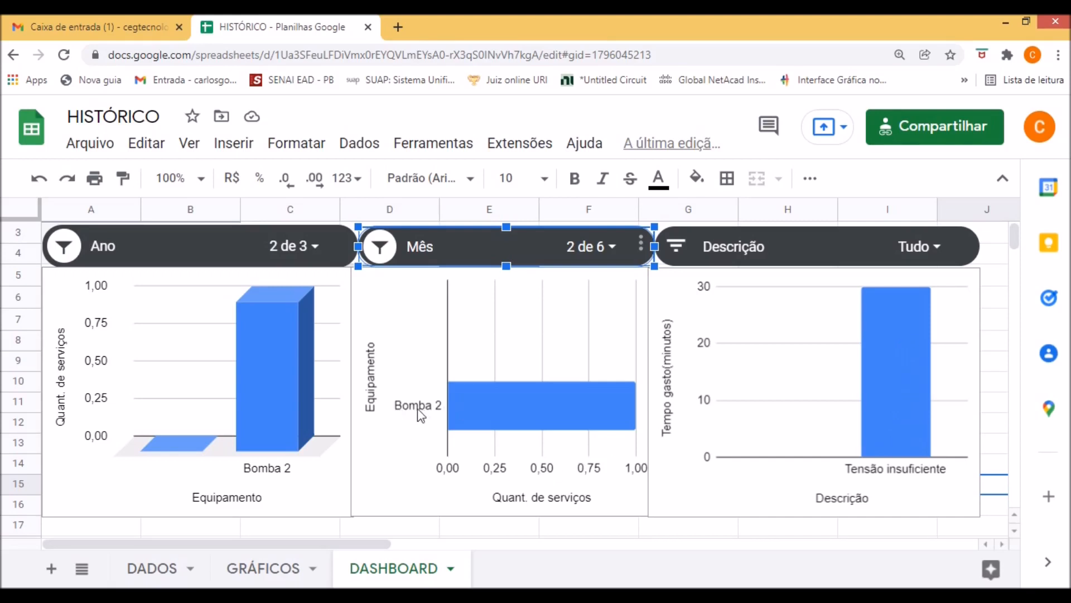
Check which years are selected in the Ano filter and accept the selection without changes.
{"action": "left_click", "coordinate": [97, 247]}
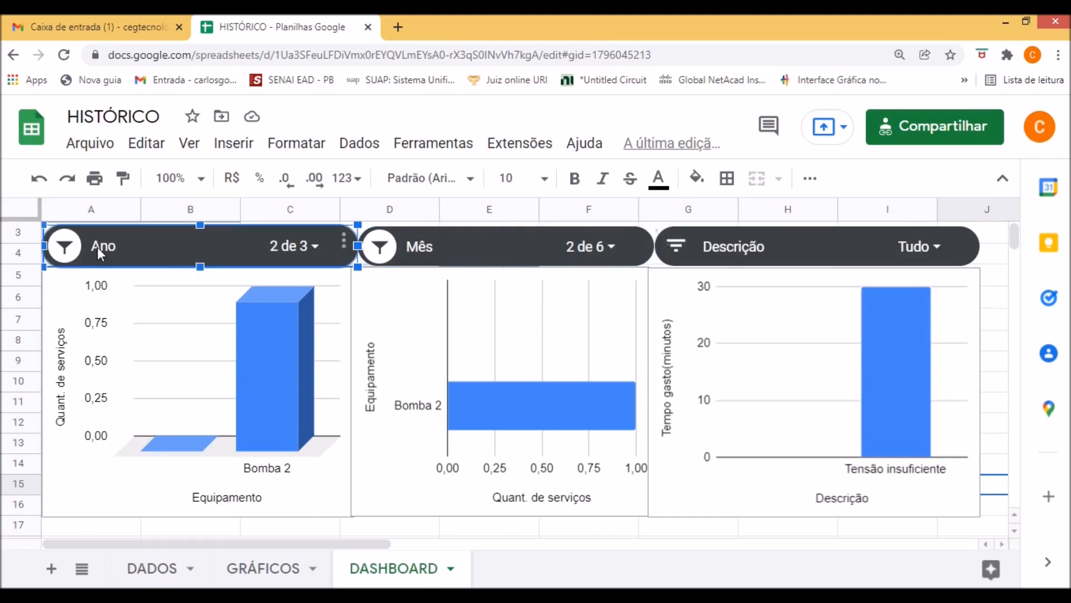
{"action": "left_click", "coordinate": [324, 249]}
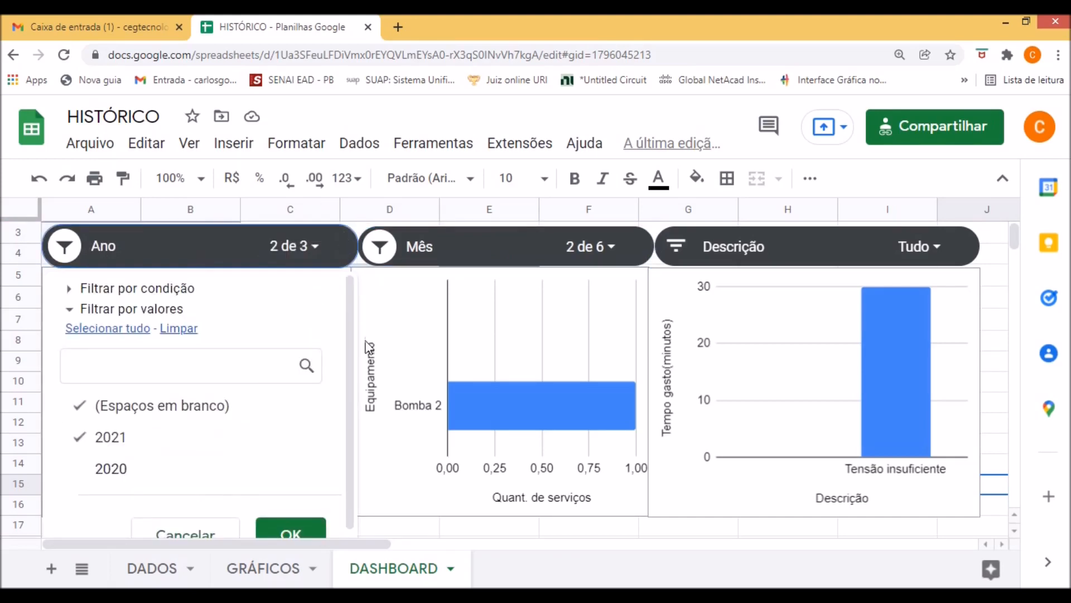
{"action": "left_click", "coordinate": [307, 528]}
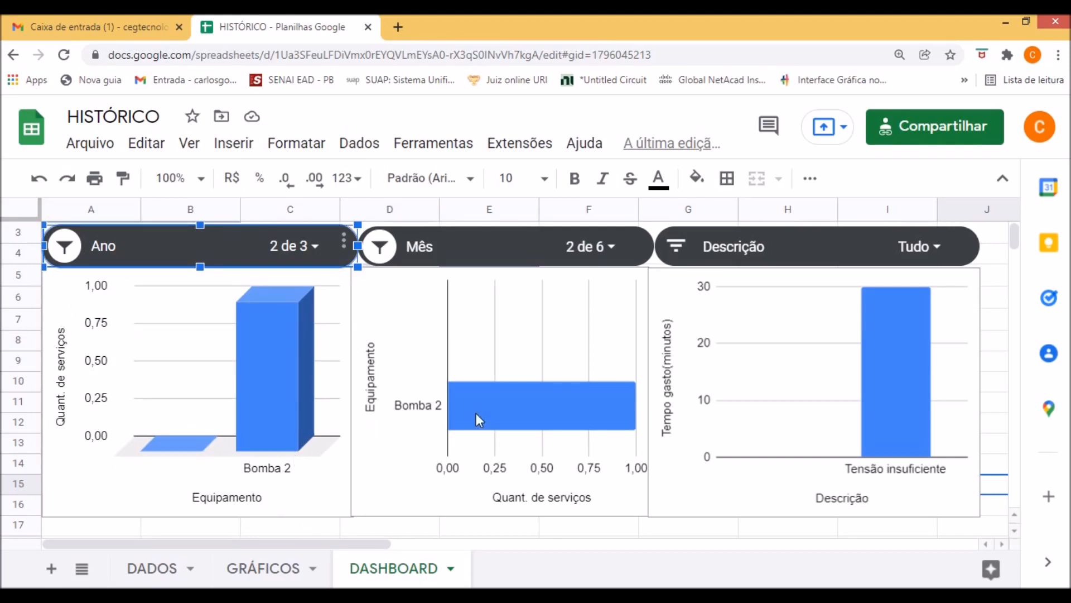